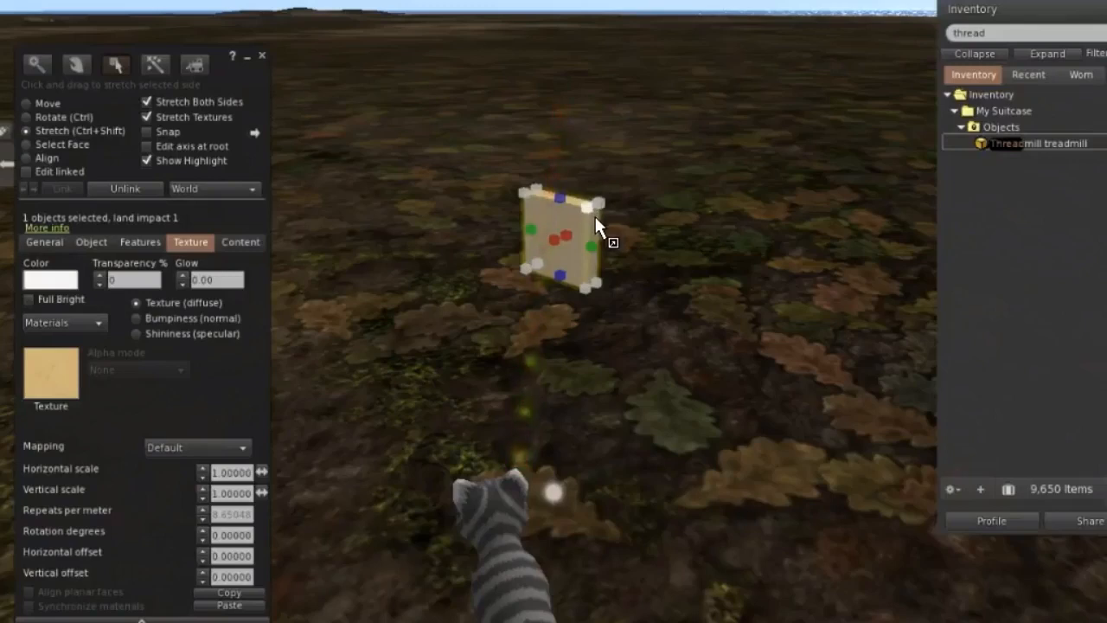
Stretch the small wooden box evenly into a large panel and reduce its depth to make it thin.
left_click_drag(595, 213, 724, 117)
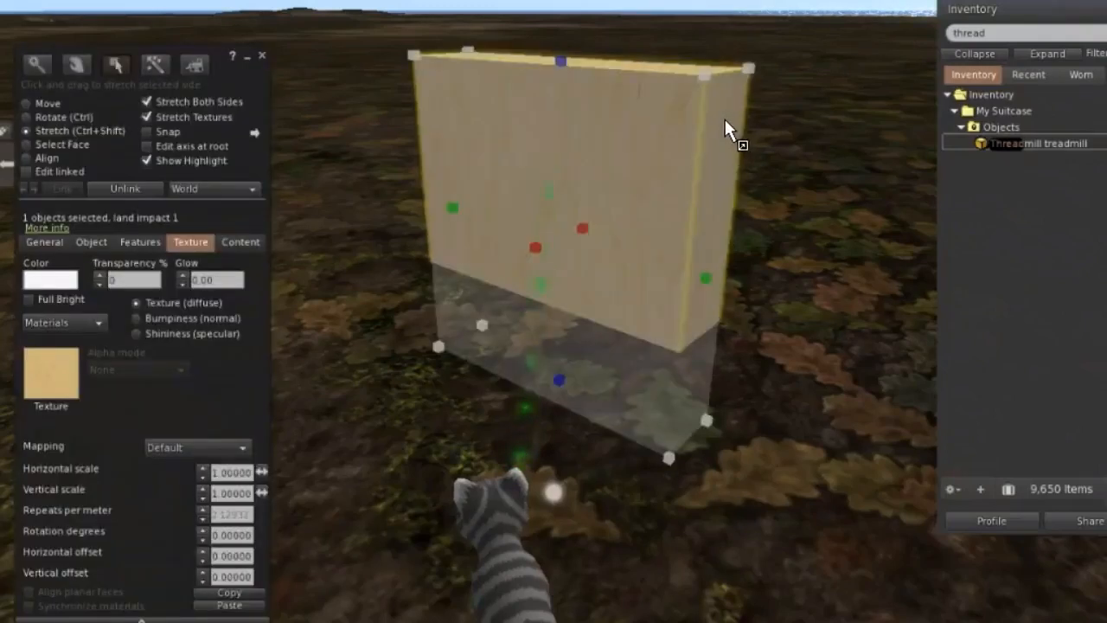
left_click_drag(536, 251, 555, 243)
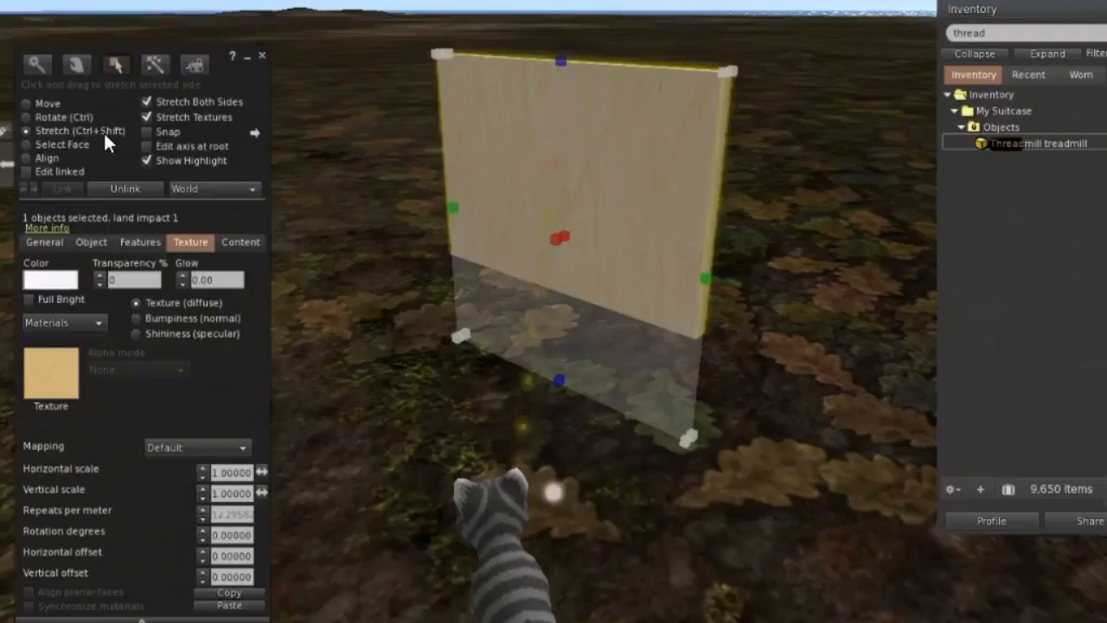
Move the smaller wooden panel slightly upward so that it sits centred in front of the larger panel.
left_click(26, 106)
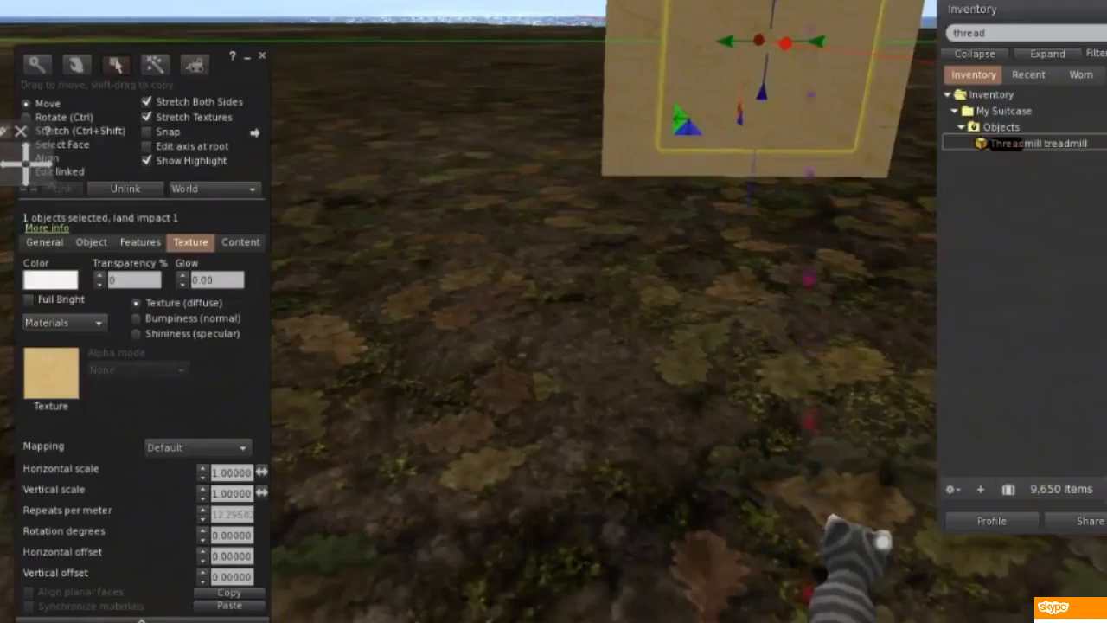
key("ctrl+alt+Up")
key("ctrl+alt+Up")
key("ctrl+alt+Up")
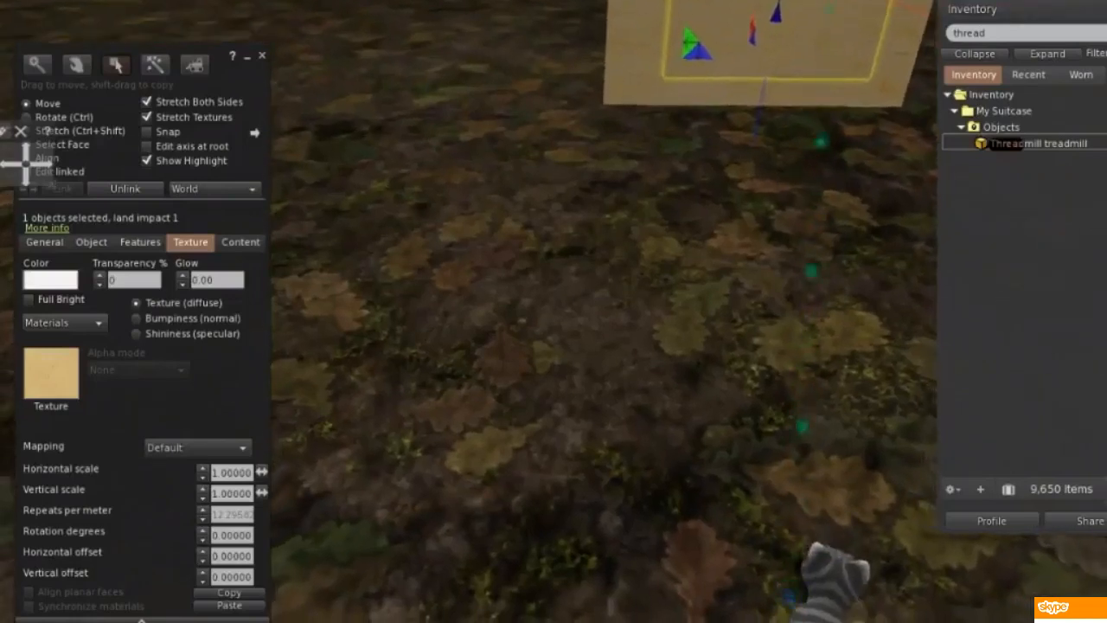
key("alt+Left")
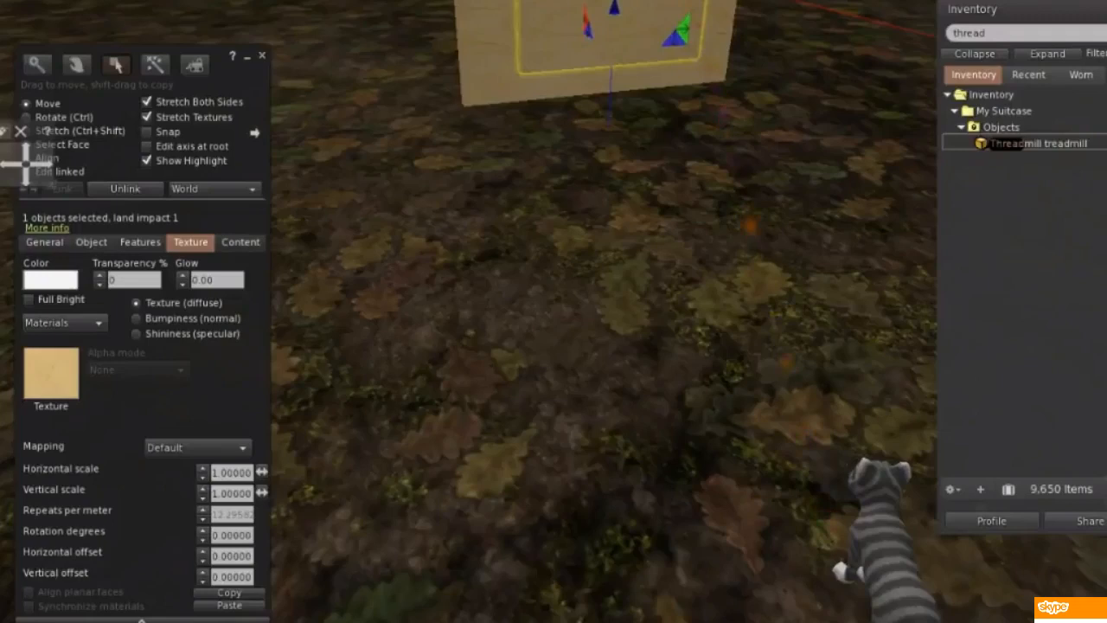
key("ctrl+alt+Down")
key("ctrl+alt+Down")
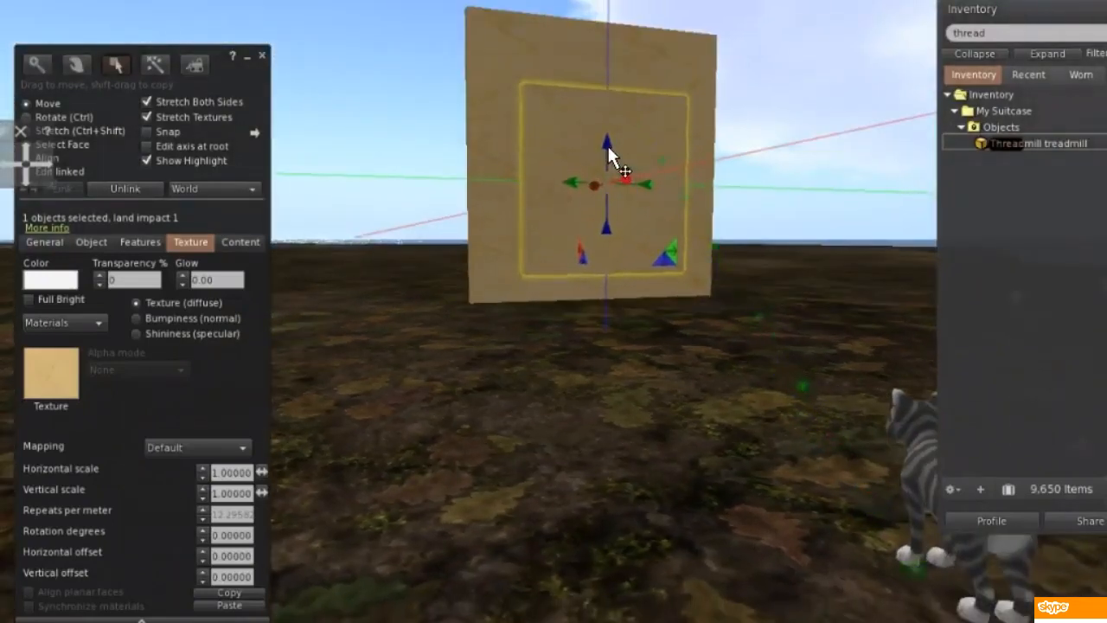
left_click_drag(610, 167, 570, 168)
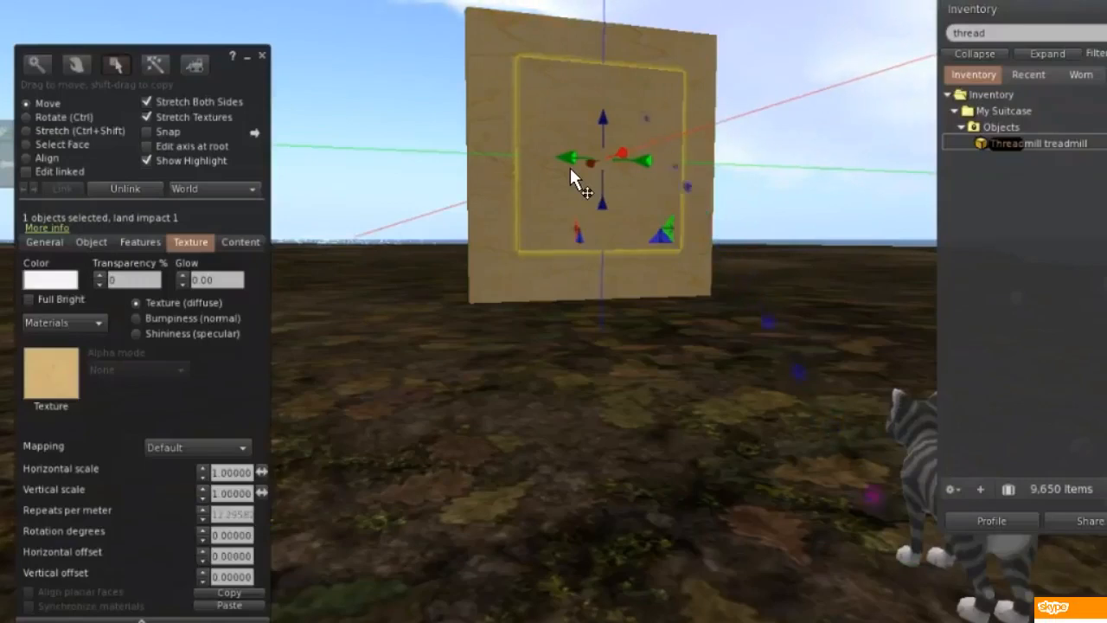
Give the smaller panel the Blank texture and start adding media to all of its faces, accepting the multiple-face notice.
left_click(59, 373)
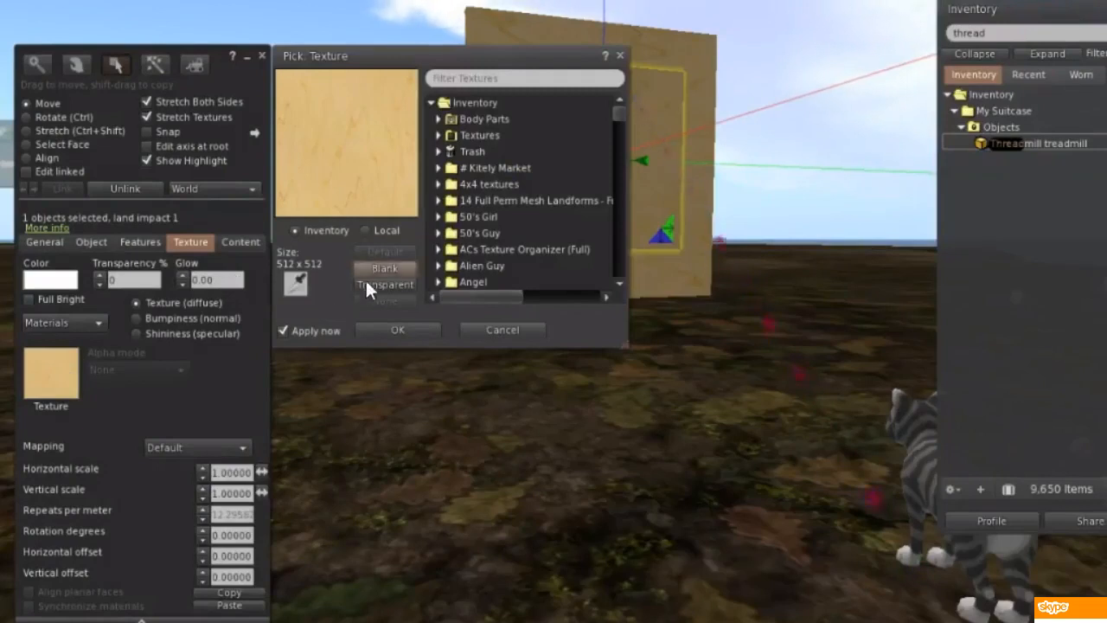
left_click(395, 270)
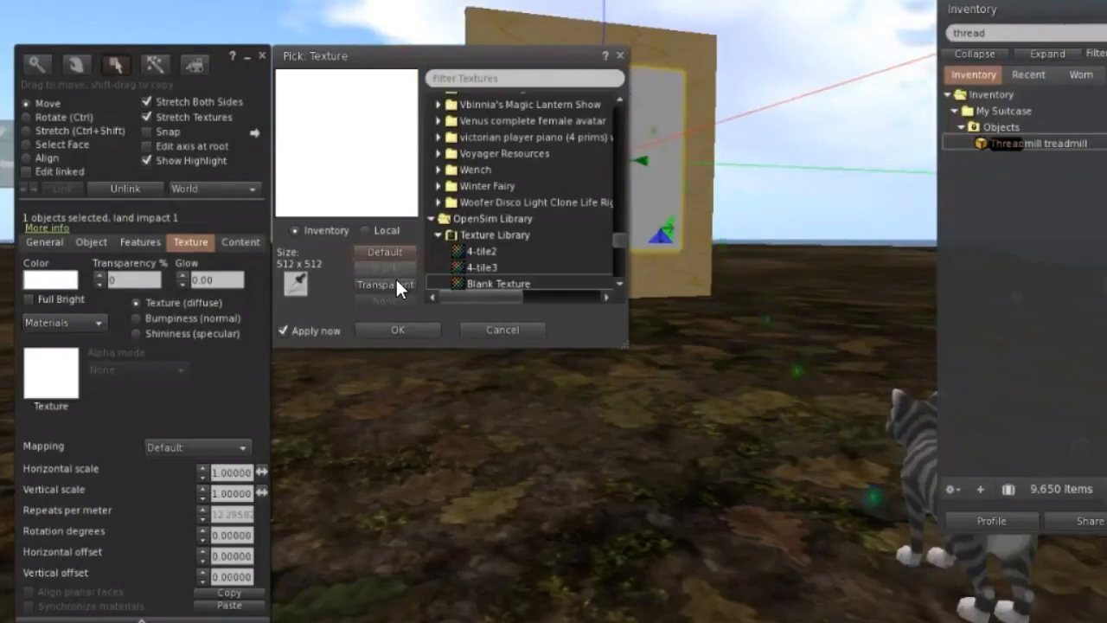
left_click(102, 330)
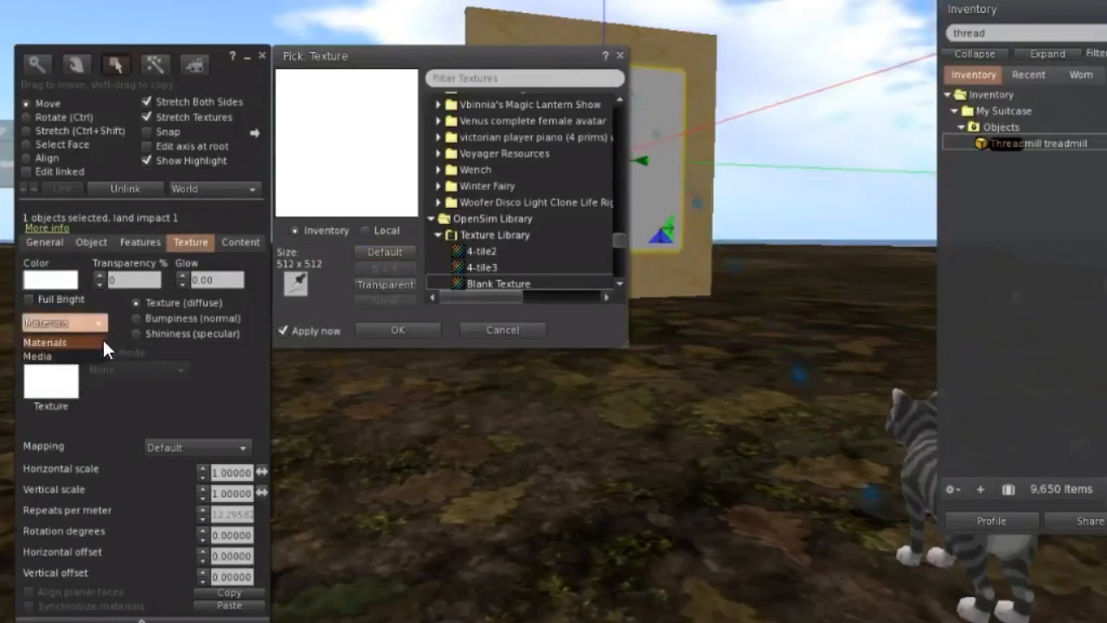
left_click(83, 360)
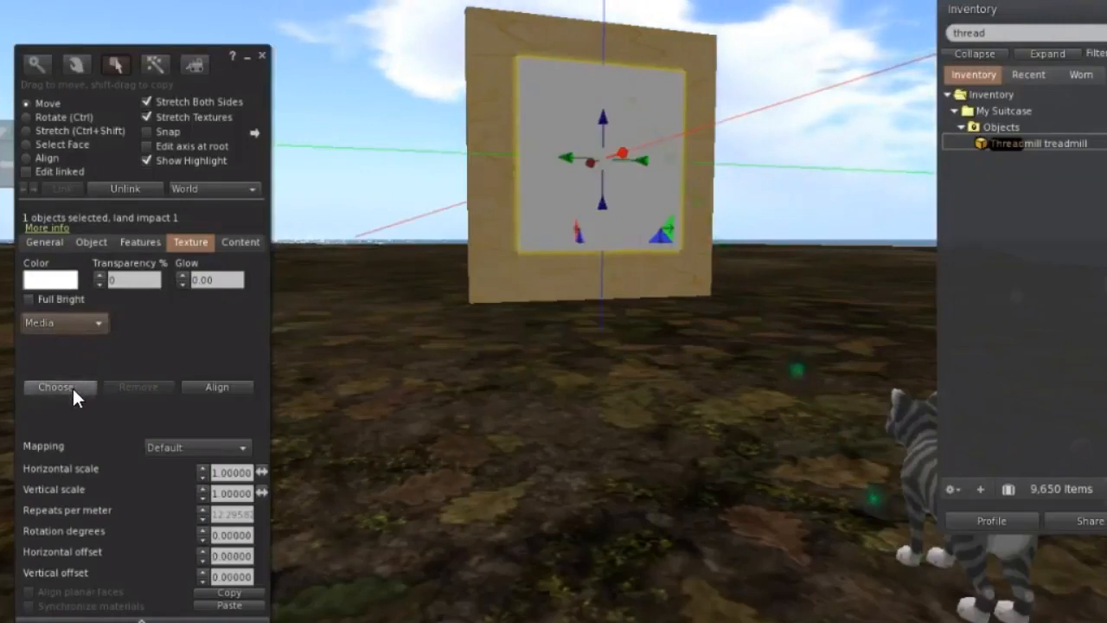
left_click(72, 388)
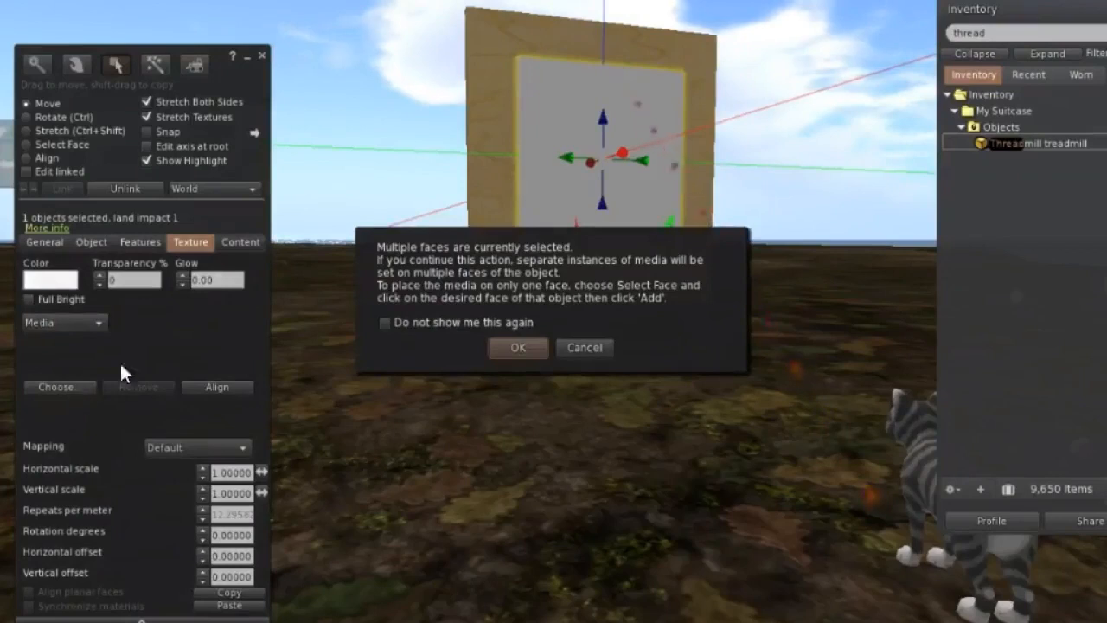
left_click(513, 350)
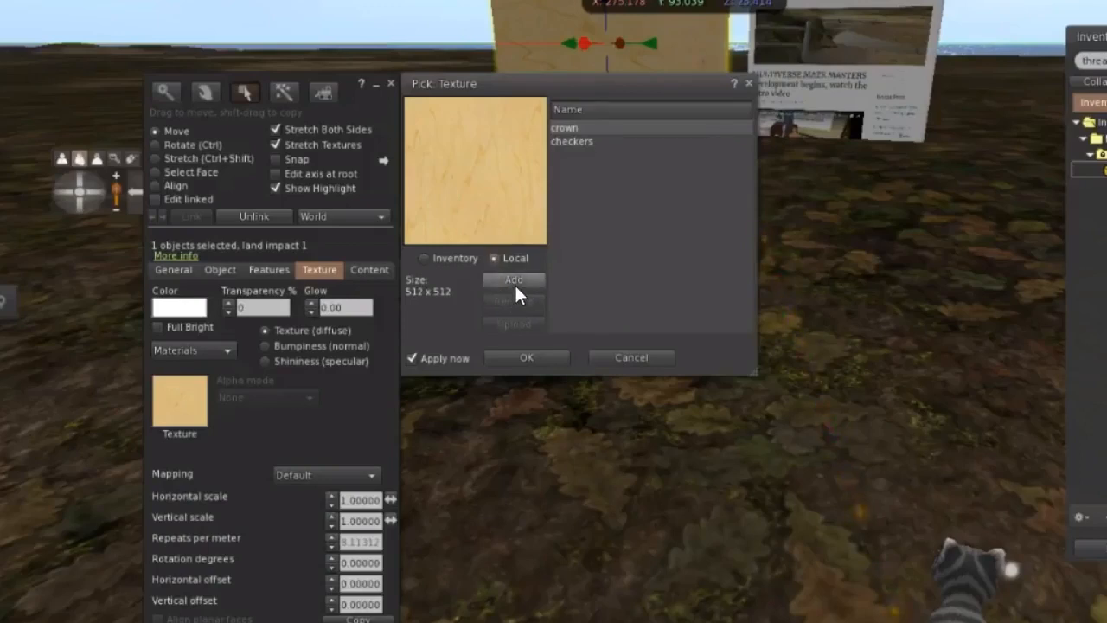
Apply the local Desktop image tv to the larger wooden panel and upload it as a texture.
left_click(515, 288)
left_click(173, 304)
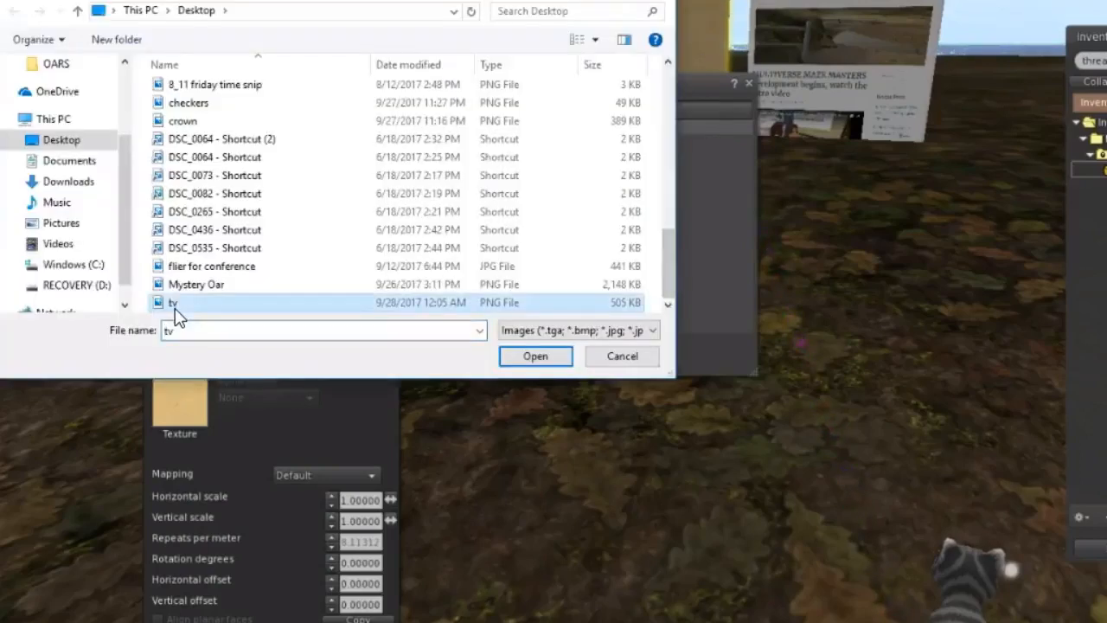
left_click(525, 361)
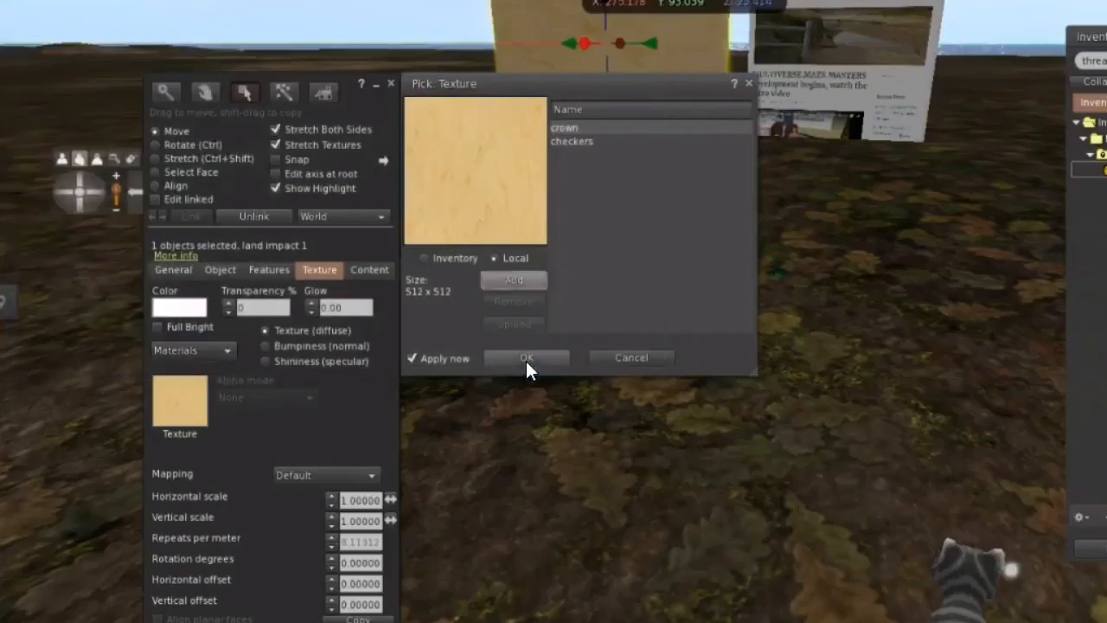
left_click(591, 156)
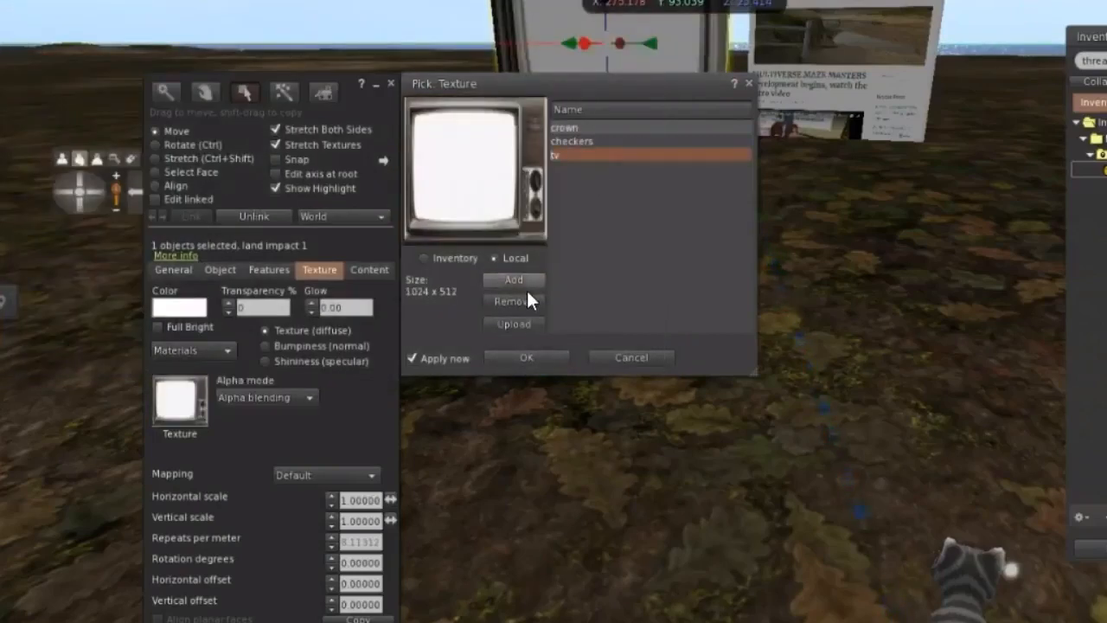
left_click(524, 324)
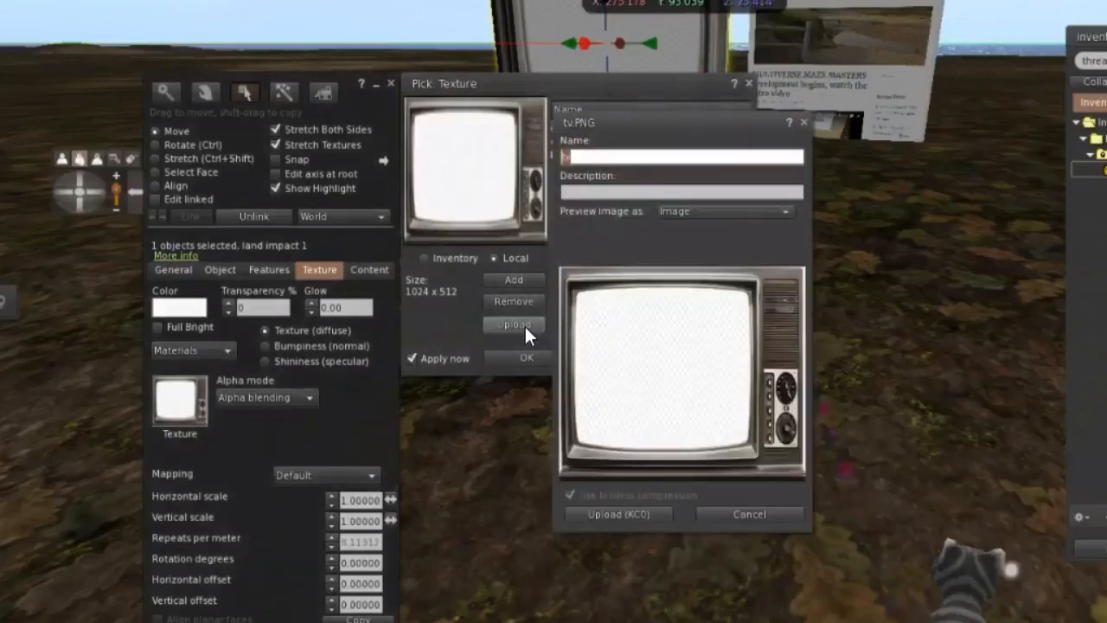
left_click(589, 516)
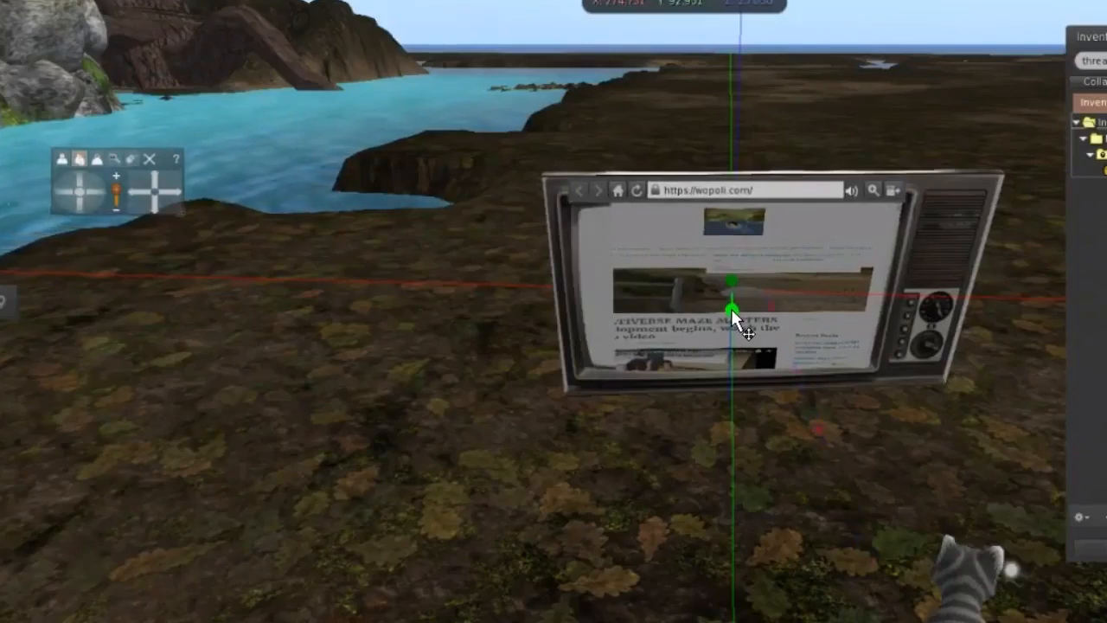
Stretch the television frame panel along its depth axis to turn it into a thicker cabinet.
left_click(732, 310)
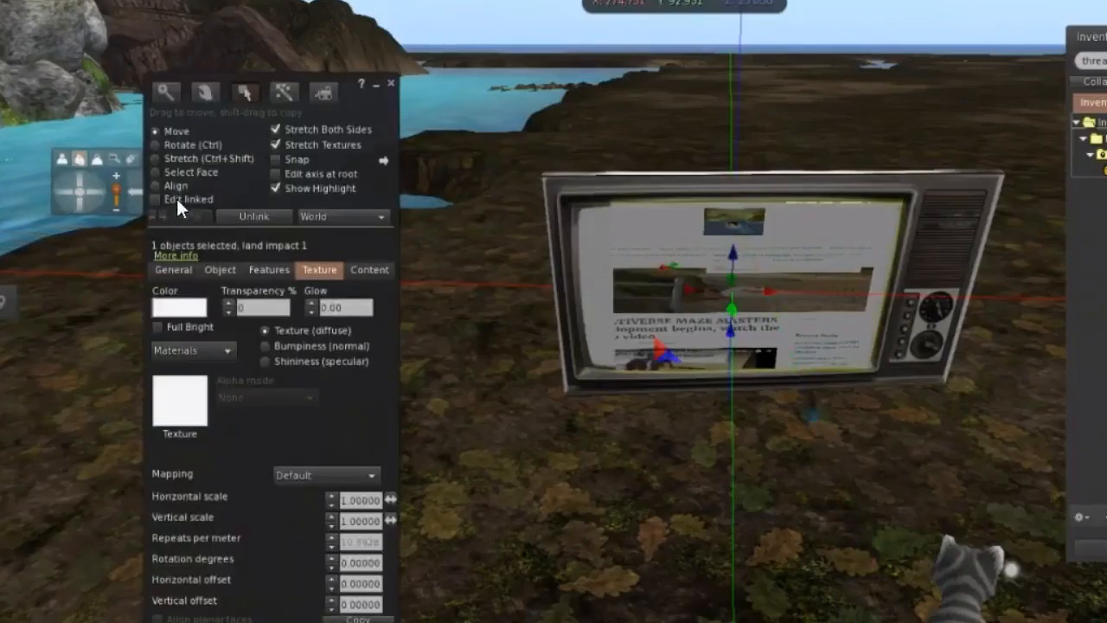
left_click(156, 159)
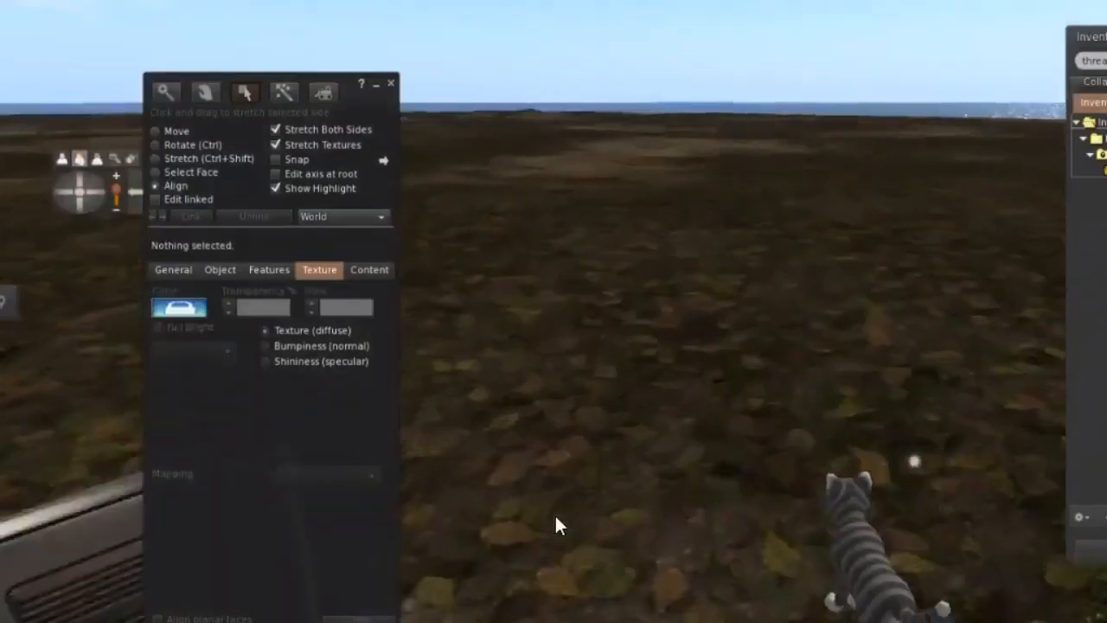
key("Up")
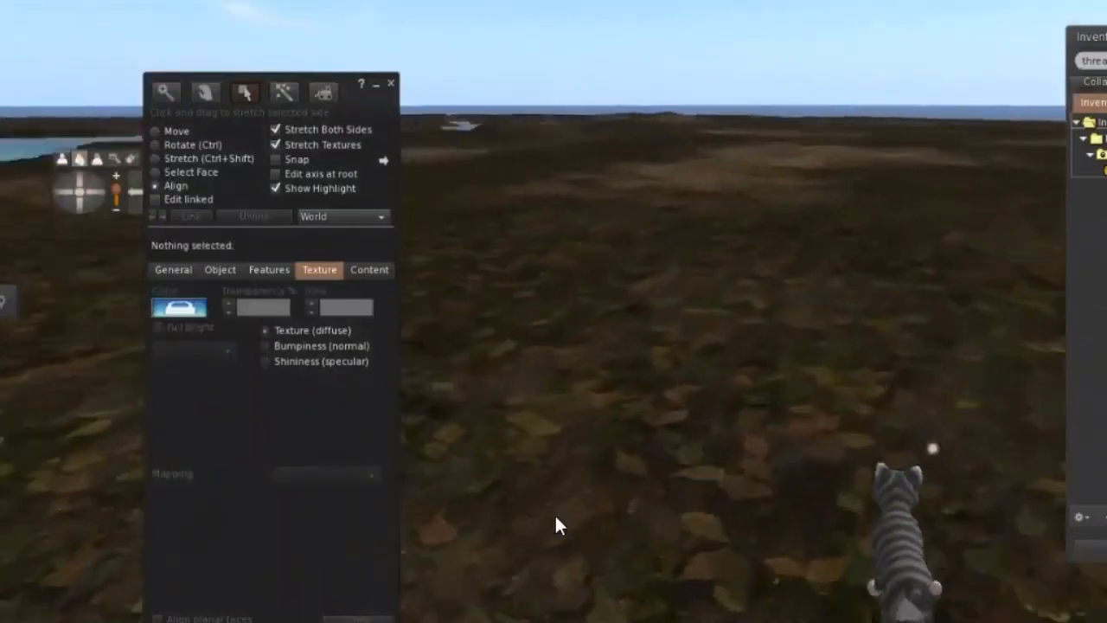
key("Left")
key("Left")
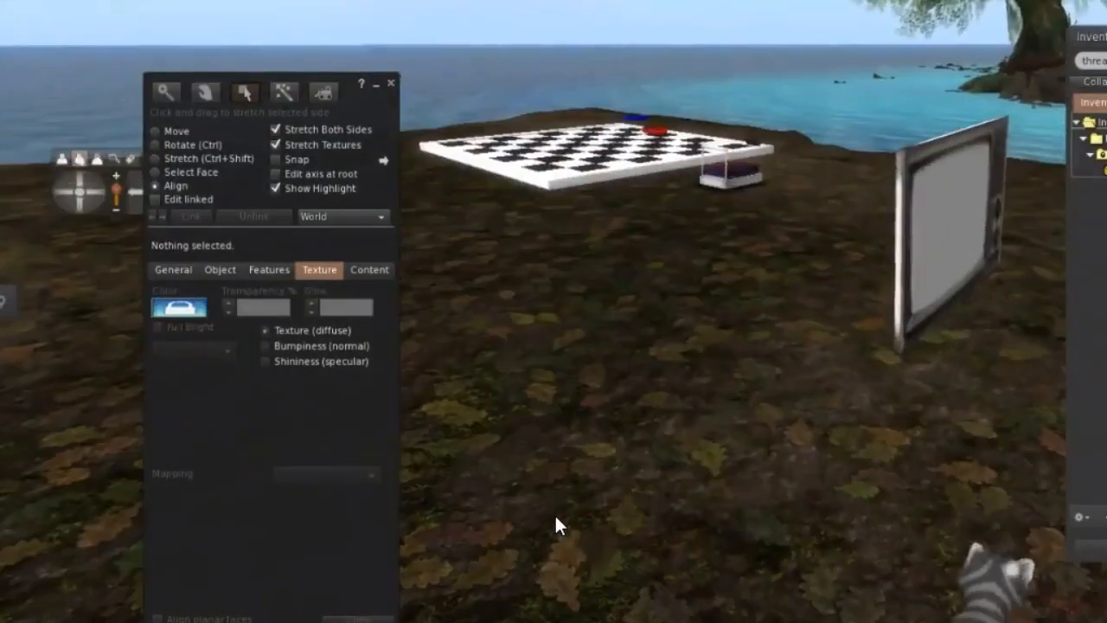
key("Right")
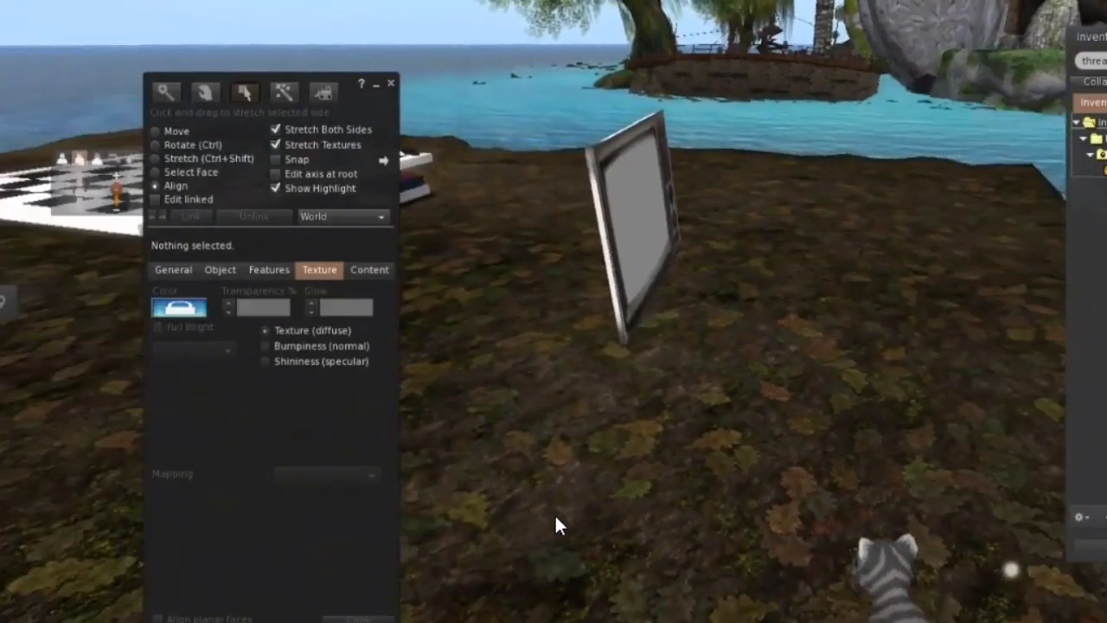
left_click(648, 211)
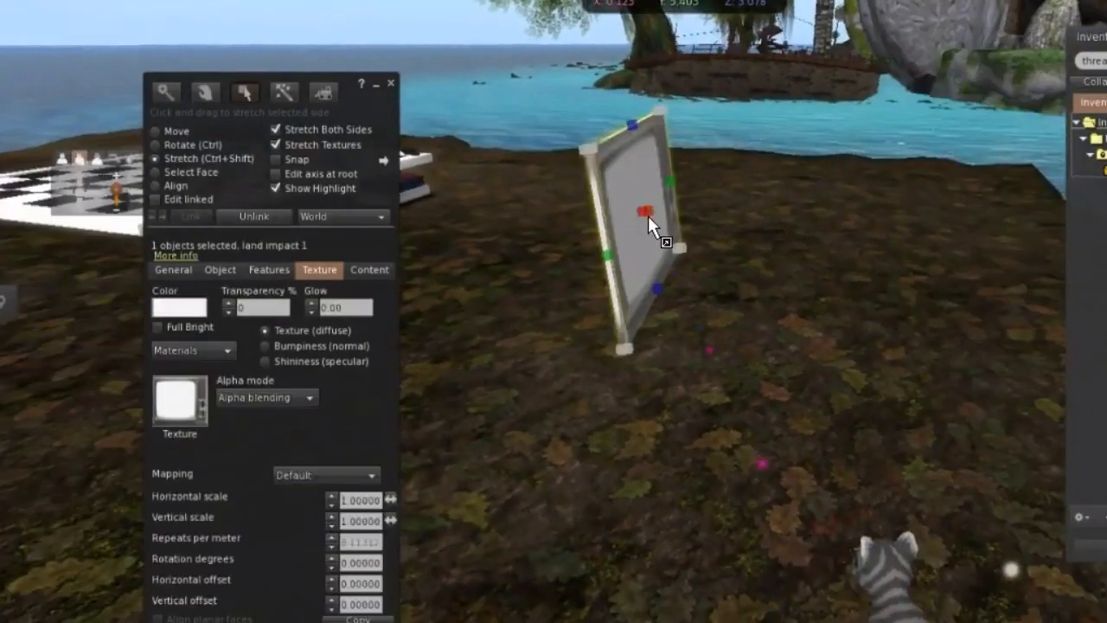
key("Escape")
left_click_drag(648, 218, 731, 235)
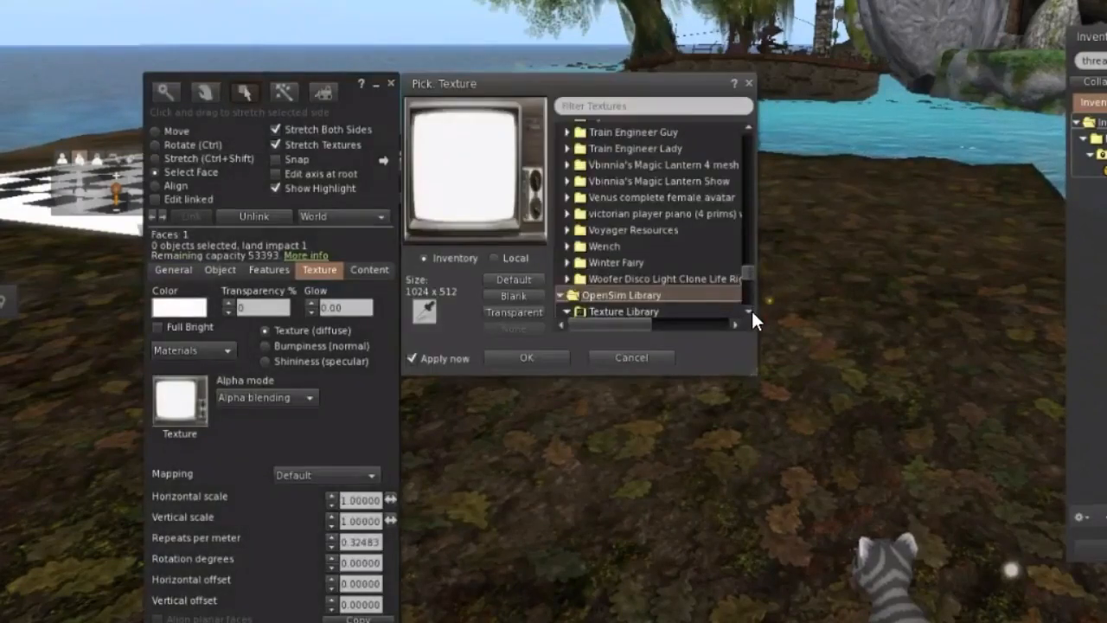
Apply the mahogany texture from the OpenSim Texture Library to the selected face of the television cabinet.
left_click(751, 311)
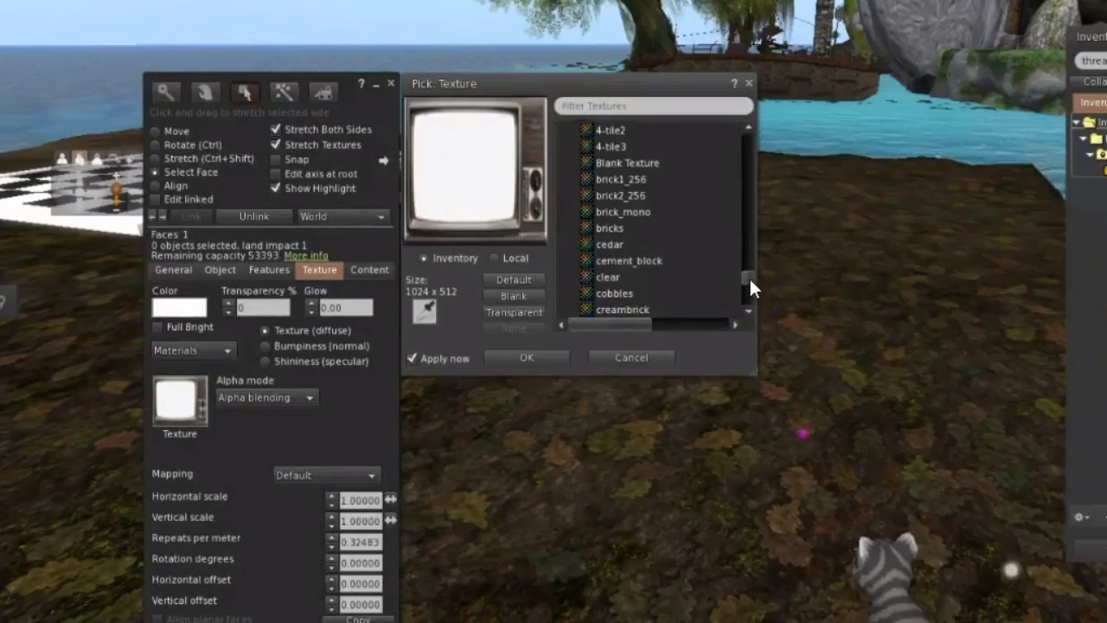
left_click(750, 280)
left_click(753, 318)
left_click(753, 318)
scroll(749, 304, "down", 10)
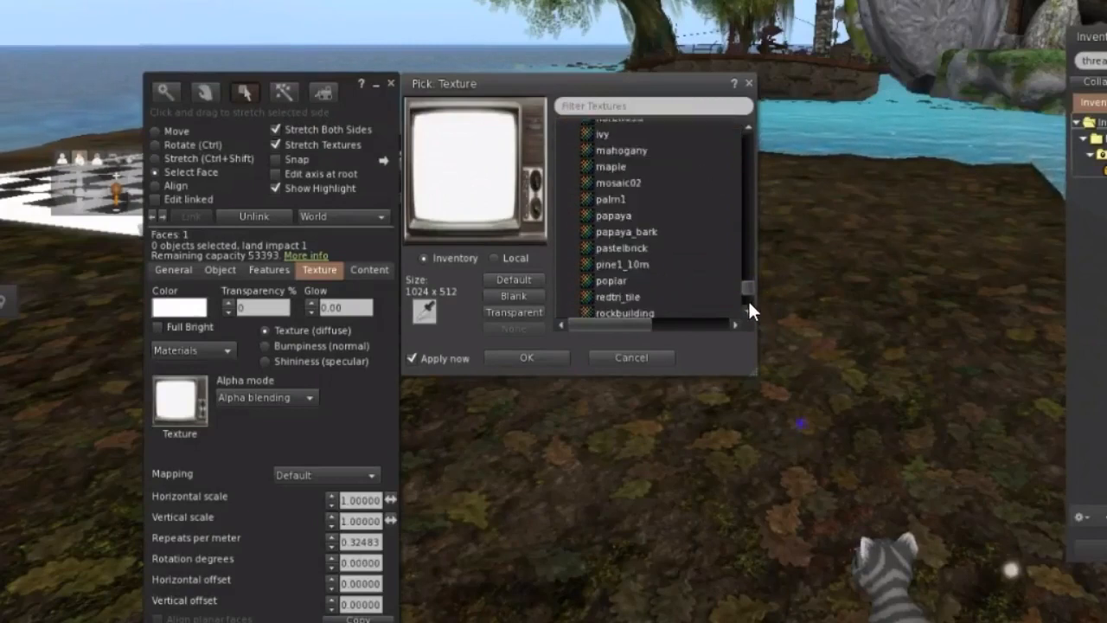
left_click(646, 153)
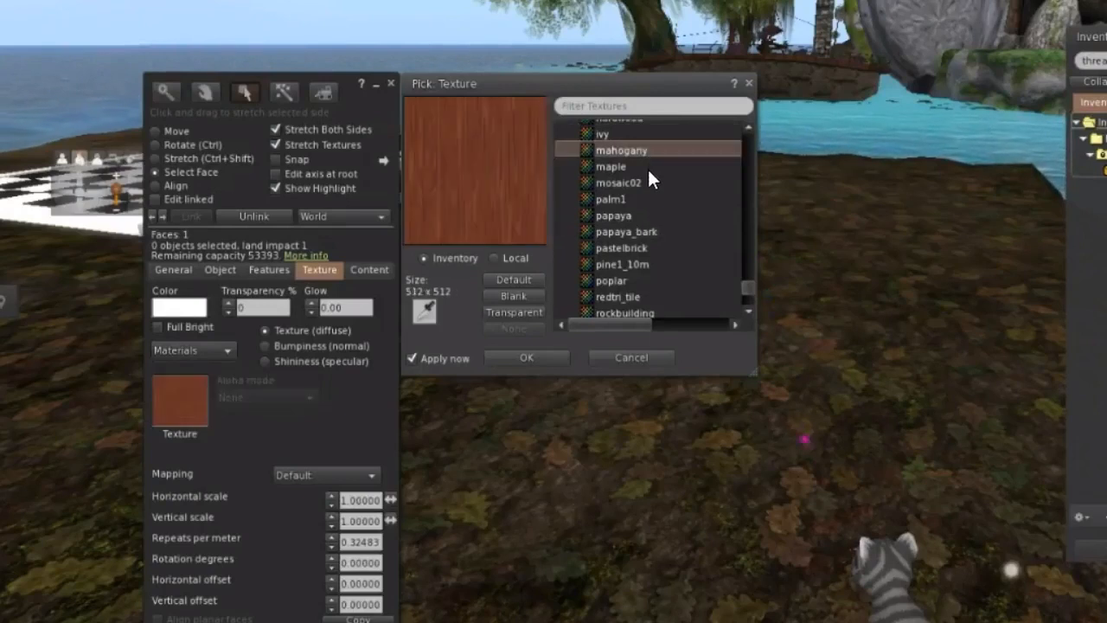
left_click(541, 369)
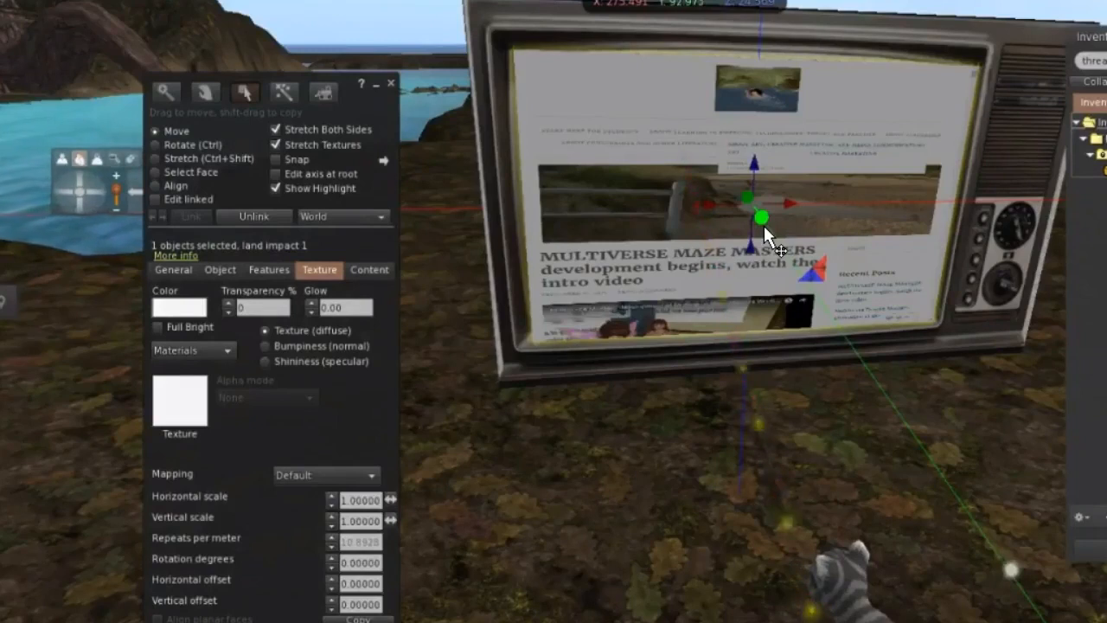
Link the web screen panel and the television cabinet into one object, selecting the cabinet last.
left_click(628, 441)
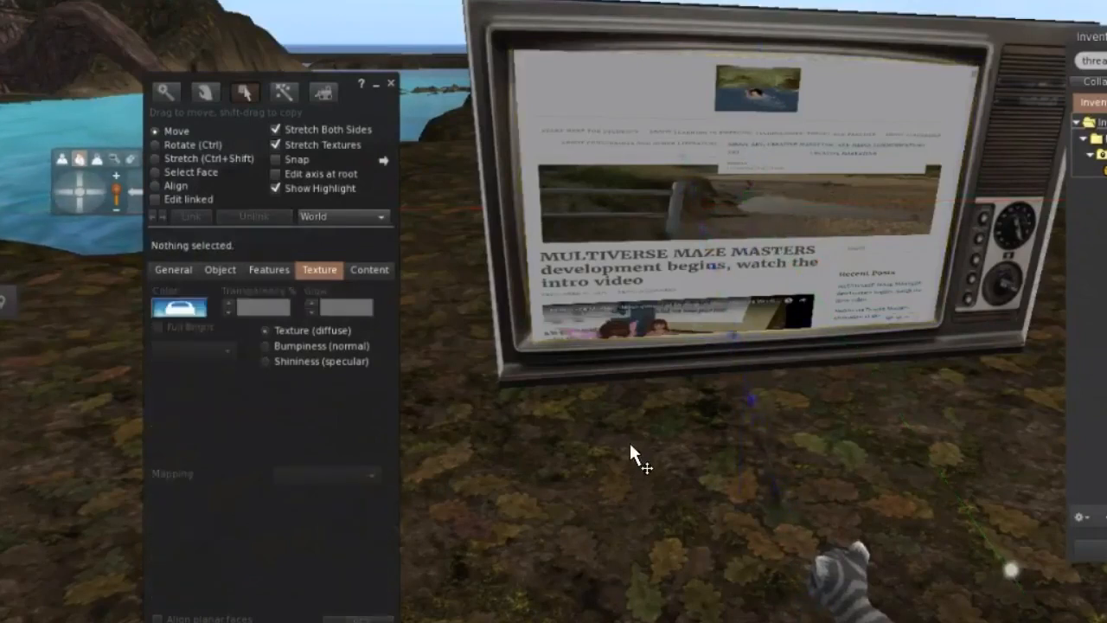
left_click(659, 163)
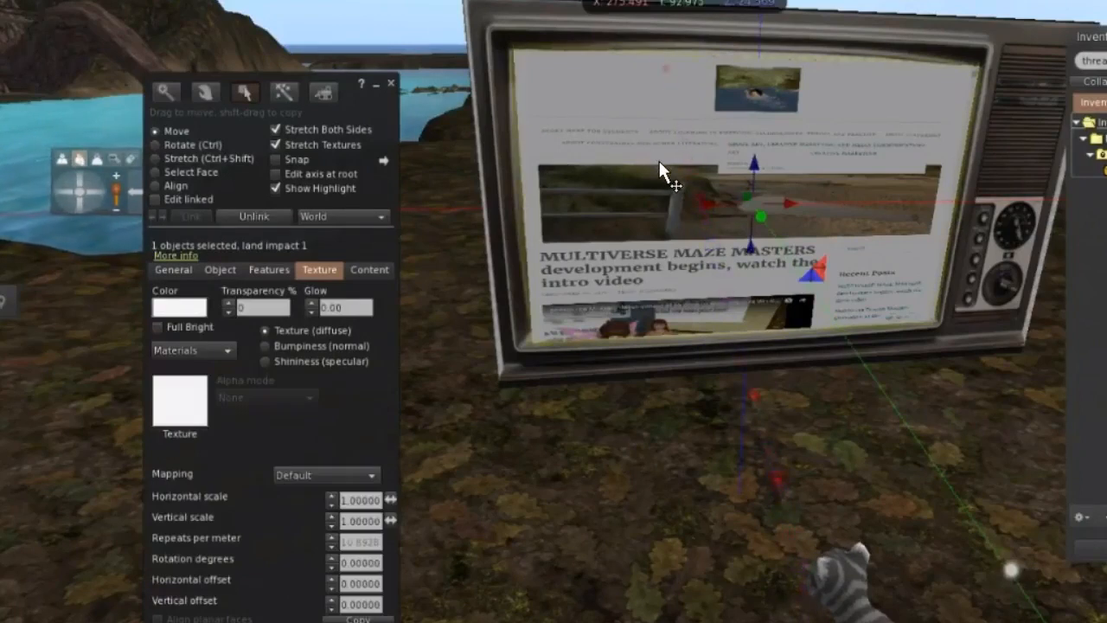
left_click(1019, 123, "shift")
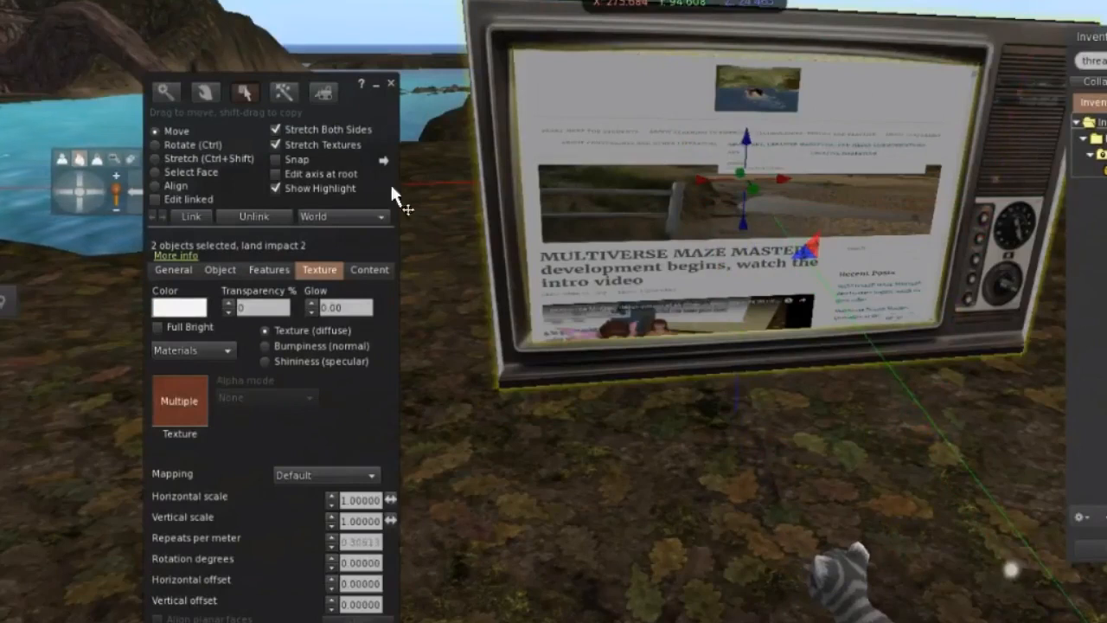
key("ctrl+l")
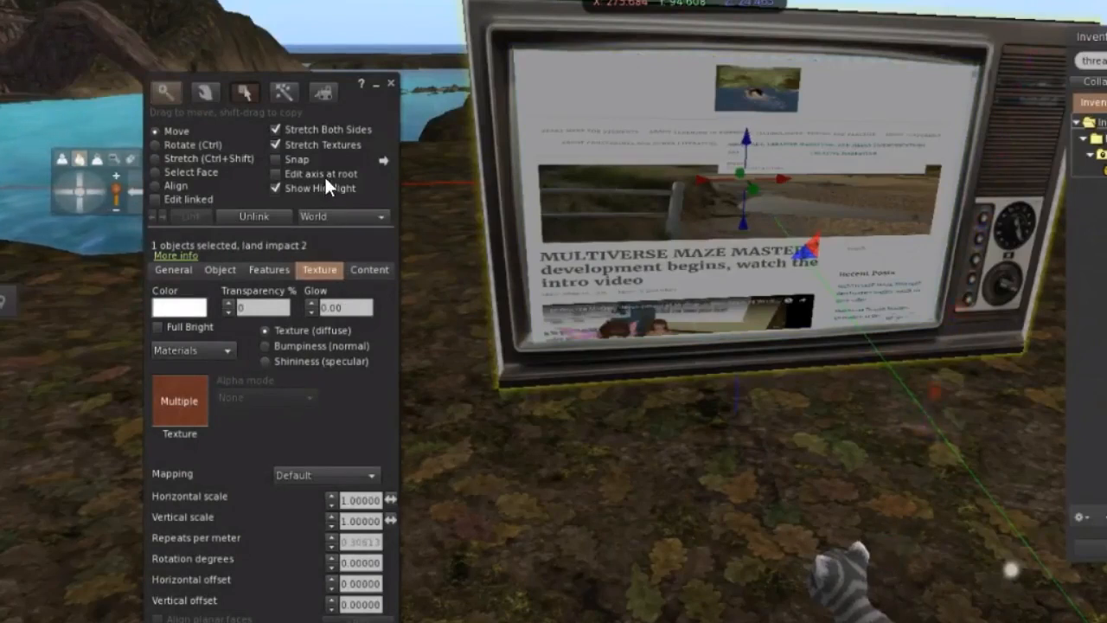
Create a cylinder as a leg under the front corner of the television cabinet.
left_click(284, 100)
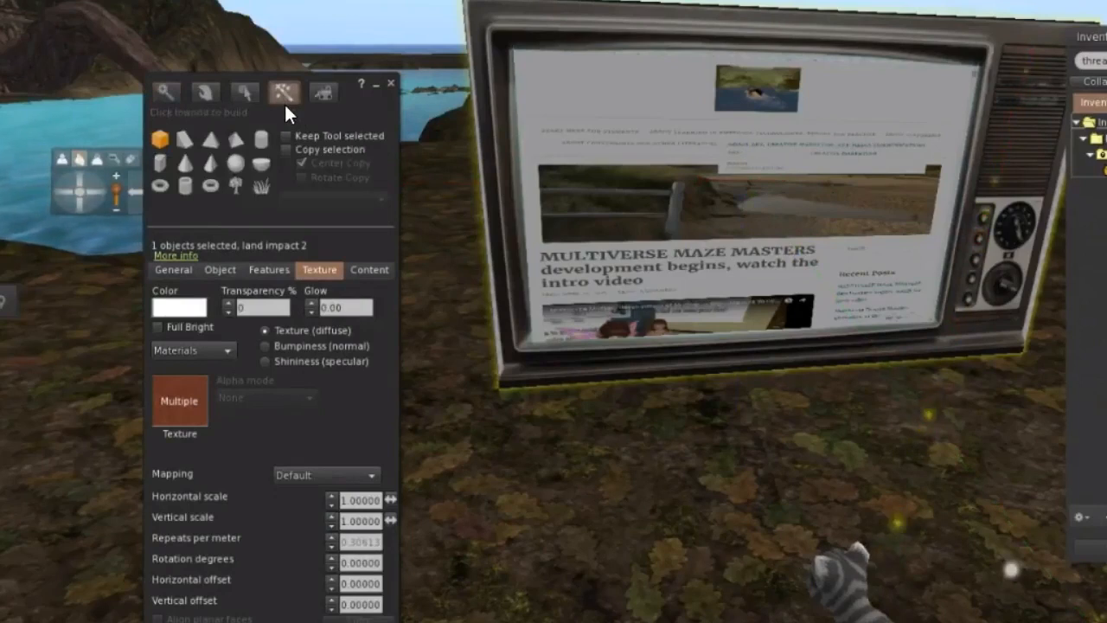
left_click(187, 186)
left_click(187, 204)
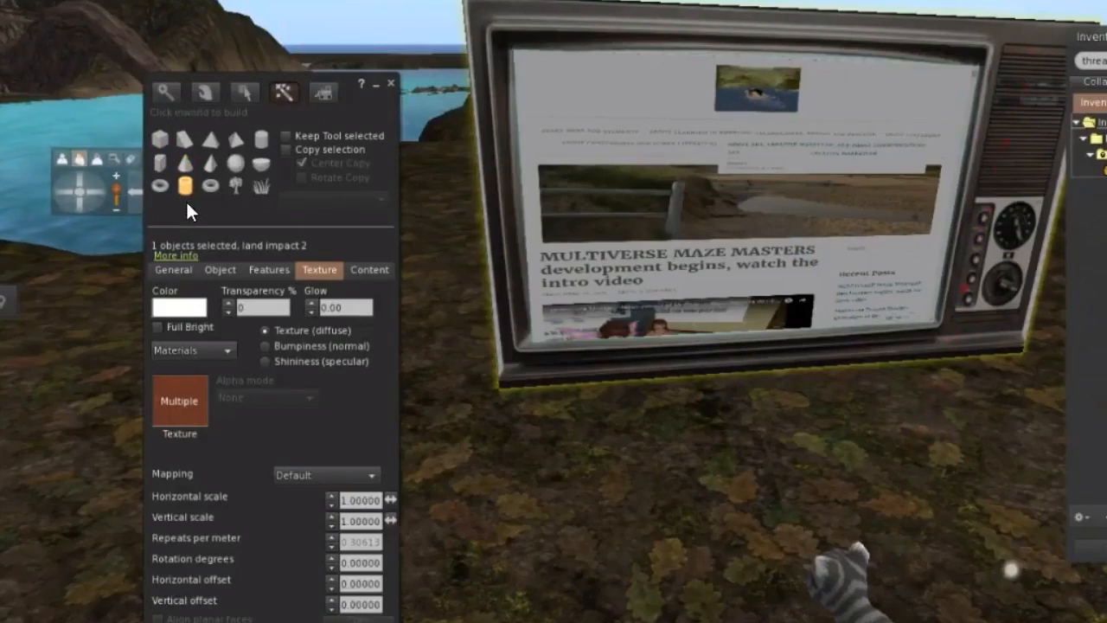
left_click(523, 437)
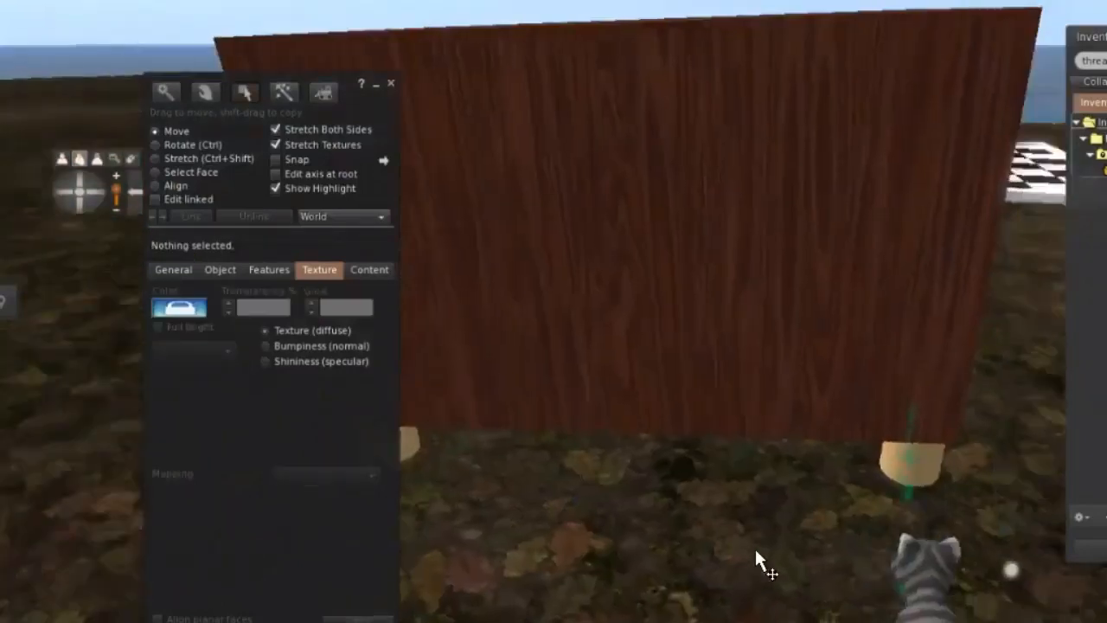
Nudge the front leg slightly inward along the cabinet's depth so it sits under the side panel's corner.
key("Right")
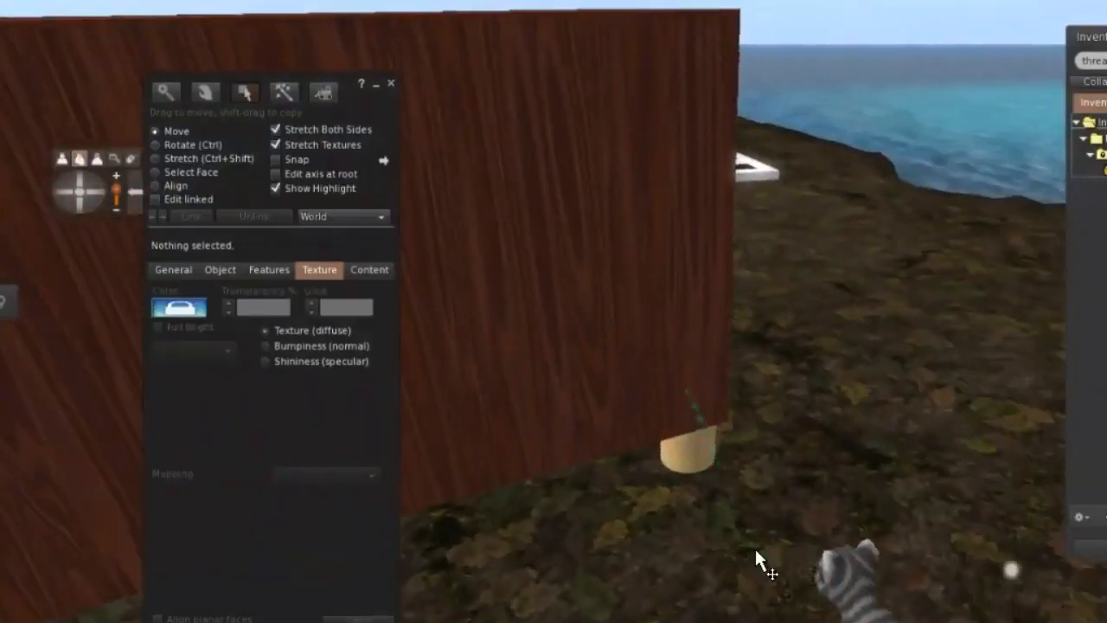
key("Up")
key("Up")
key("Left")
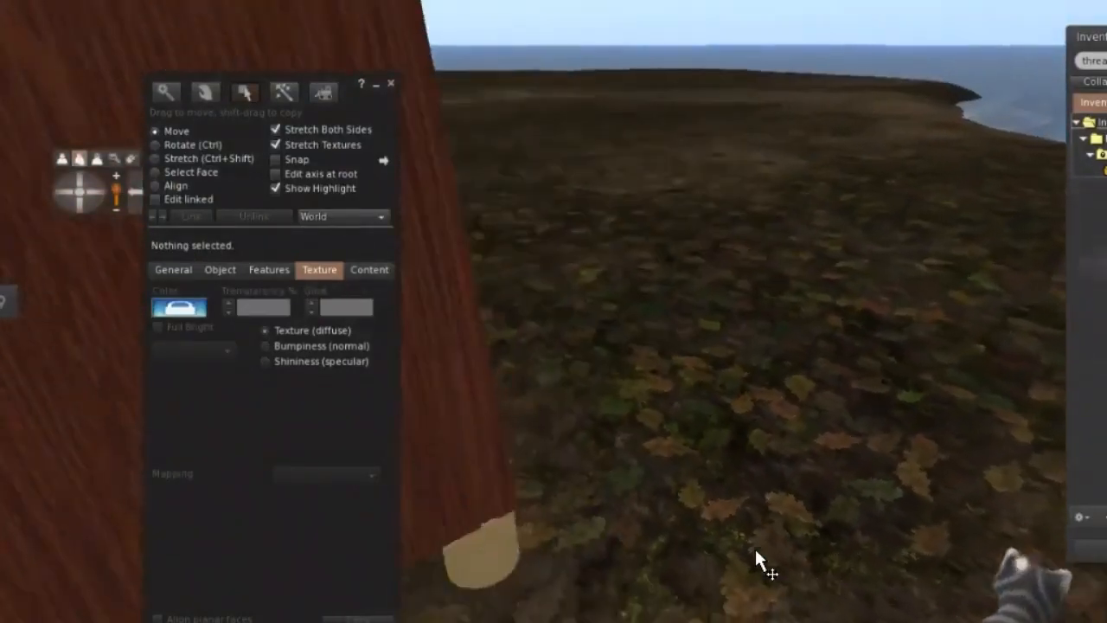
key("Left")
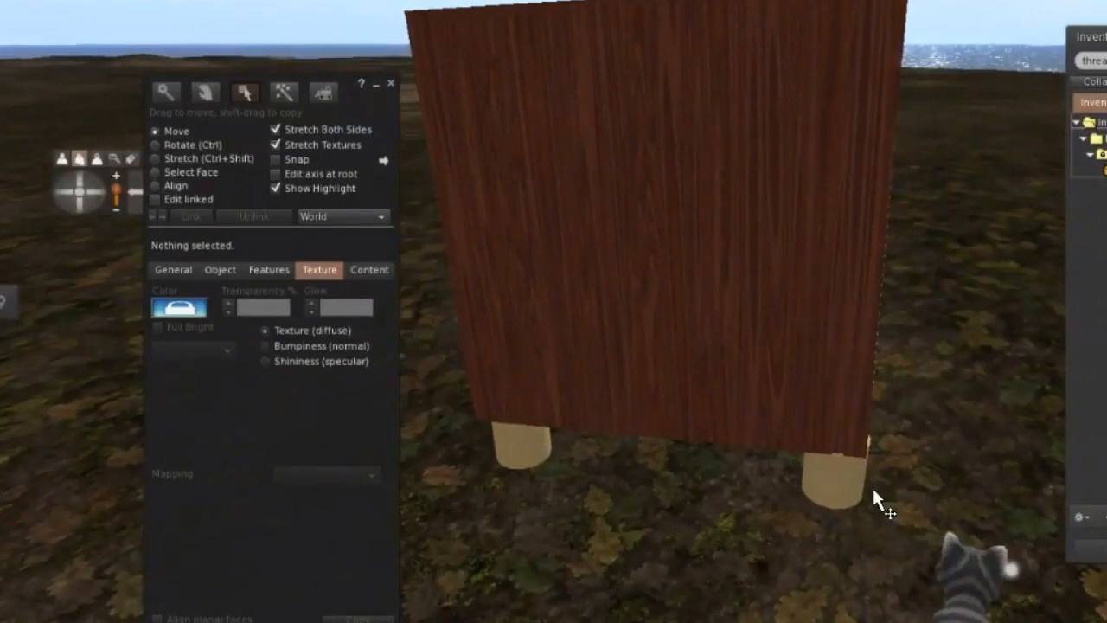
left_click(832, 499)
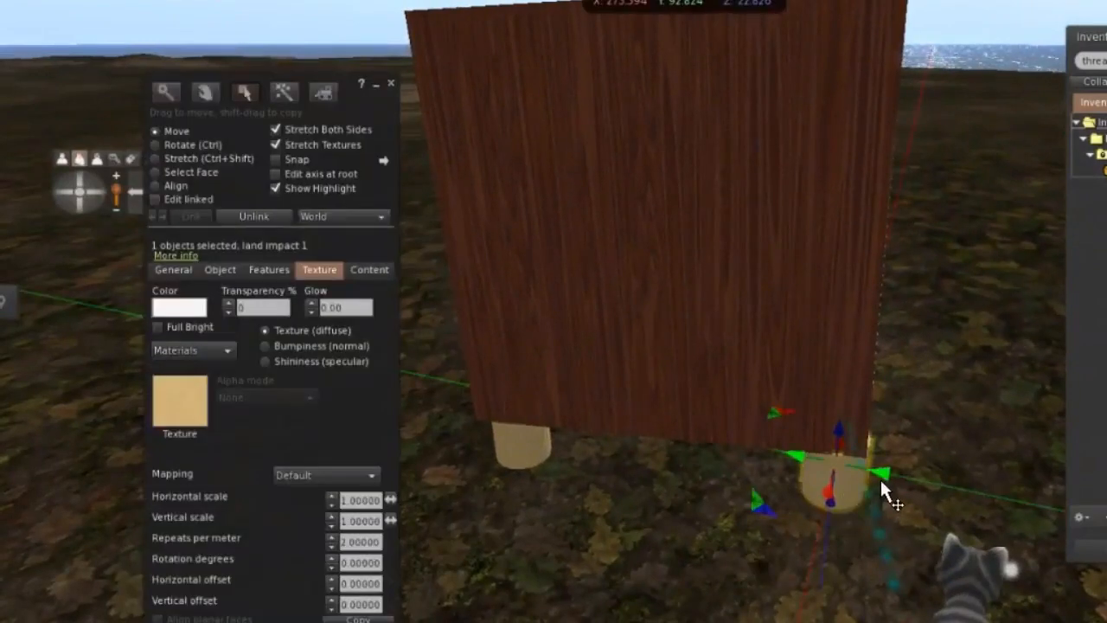
left_click_drag(882, 489, 876, 487)
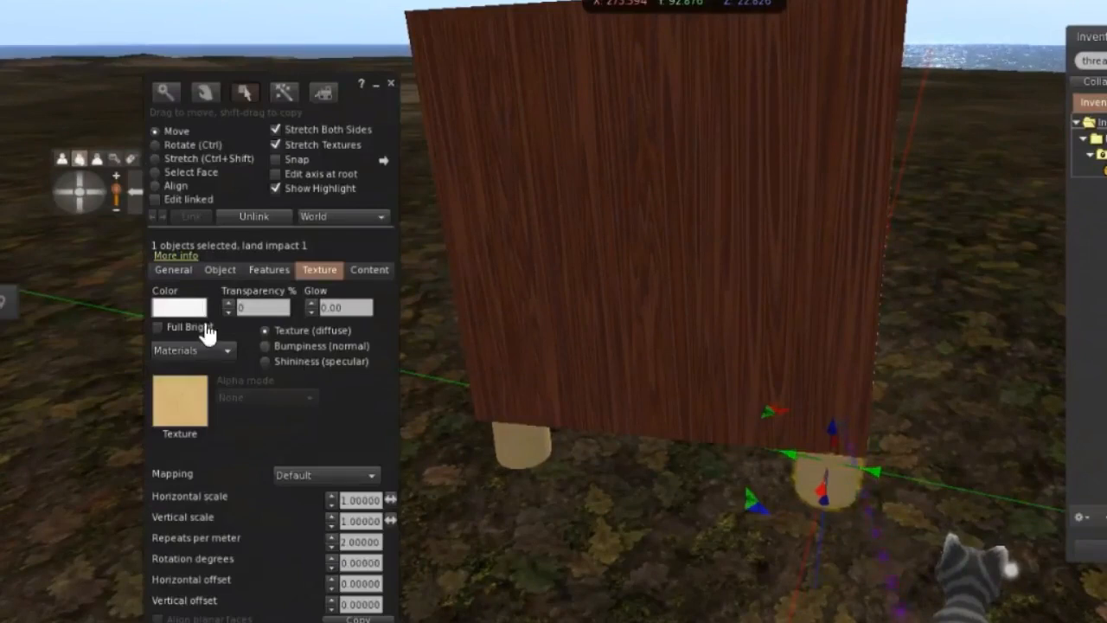
Color the television's cylinder legs black.
left_click(199, 315)
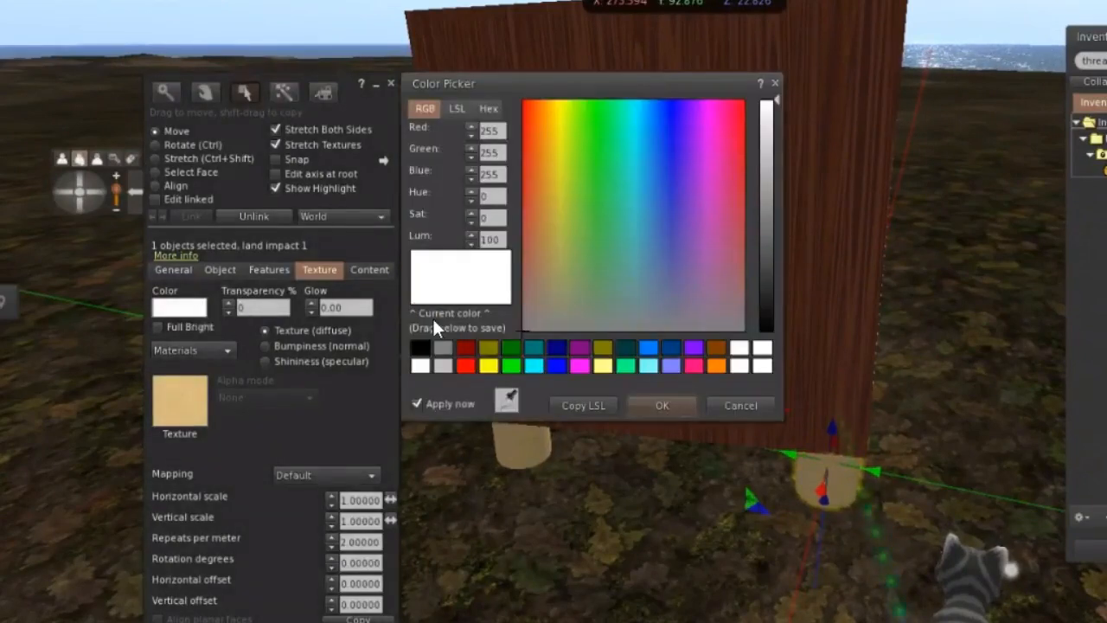
left_click(420, 364)
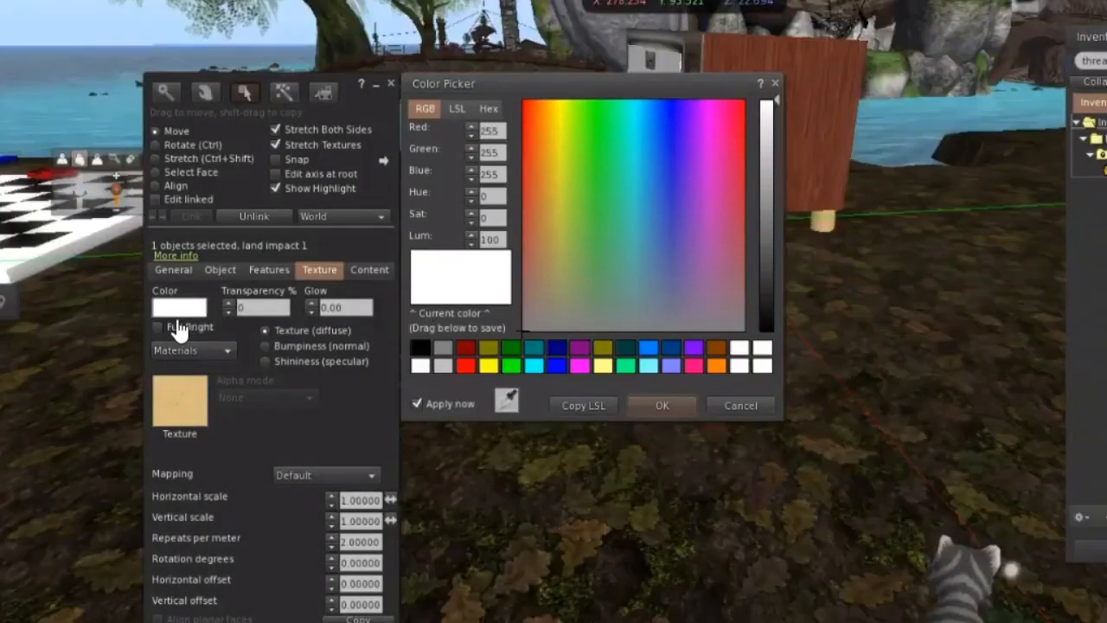
left_click(421, 350)
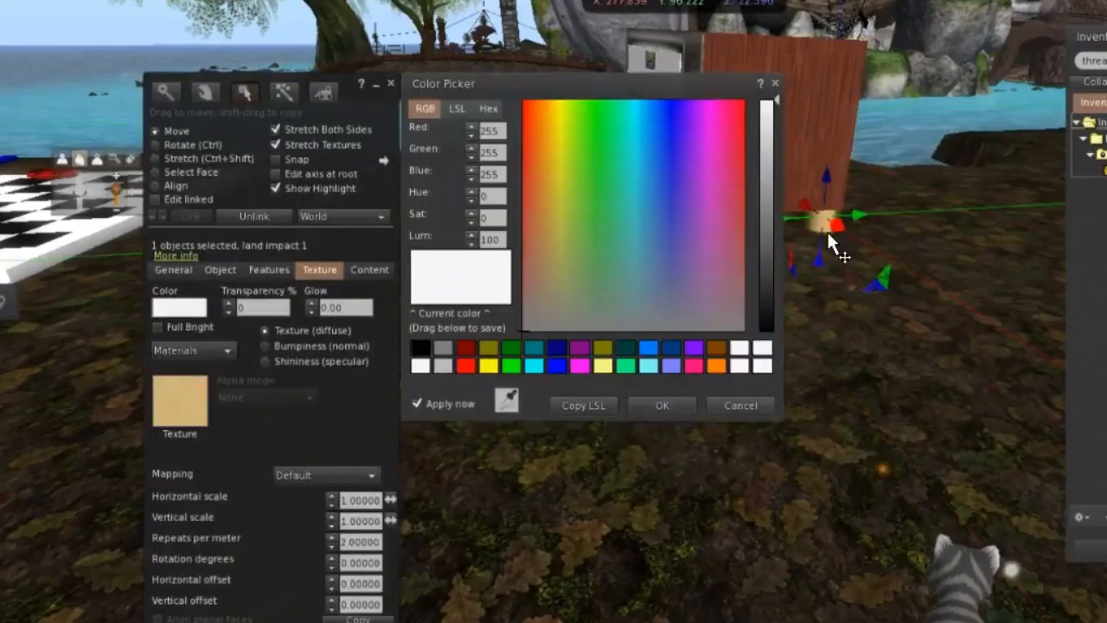
left_click(420, 349)
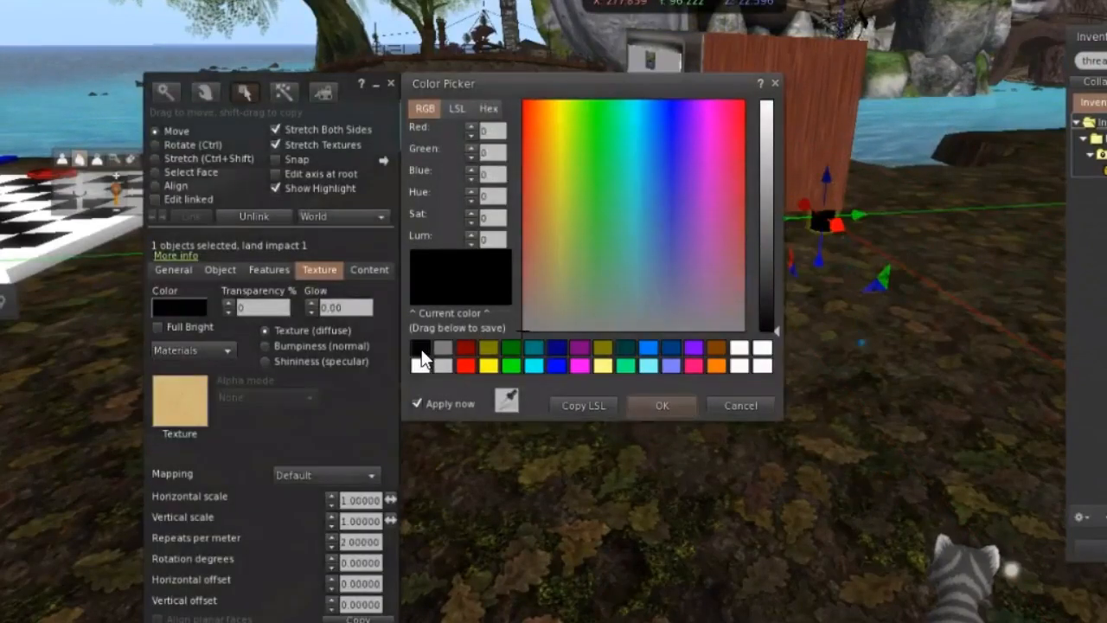
left_click(864, 349)
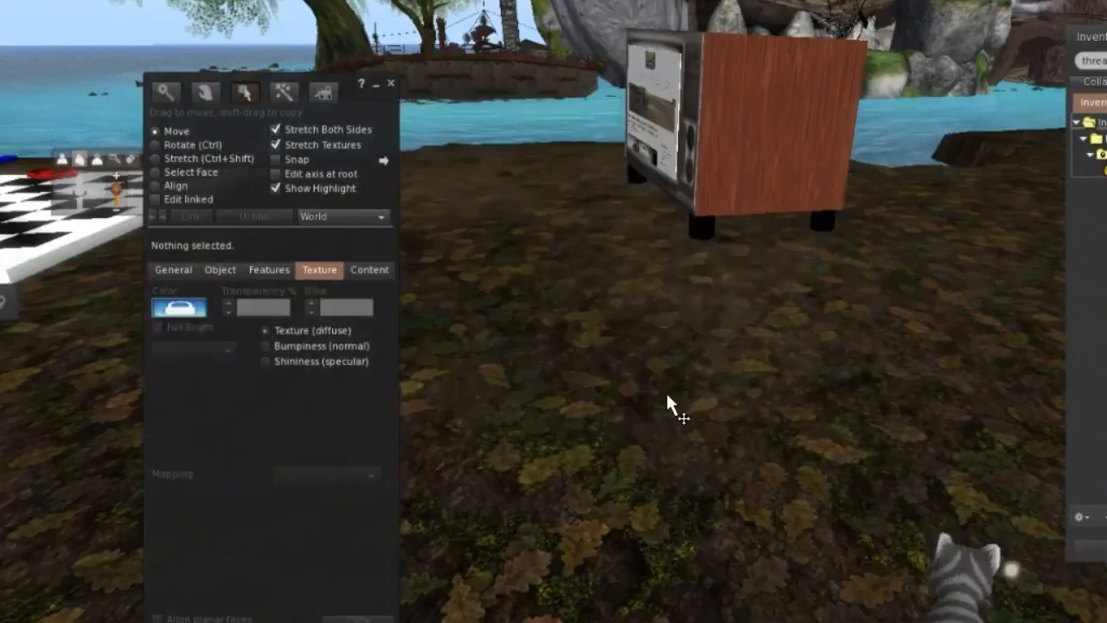
Allow Copy for anyone and Modify and Copy for the next owner on the television and its four legs, and link them into one object.
key("Left")
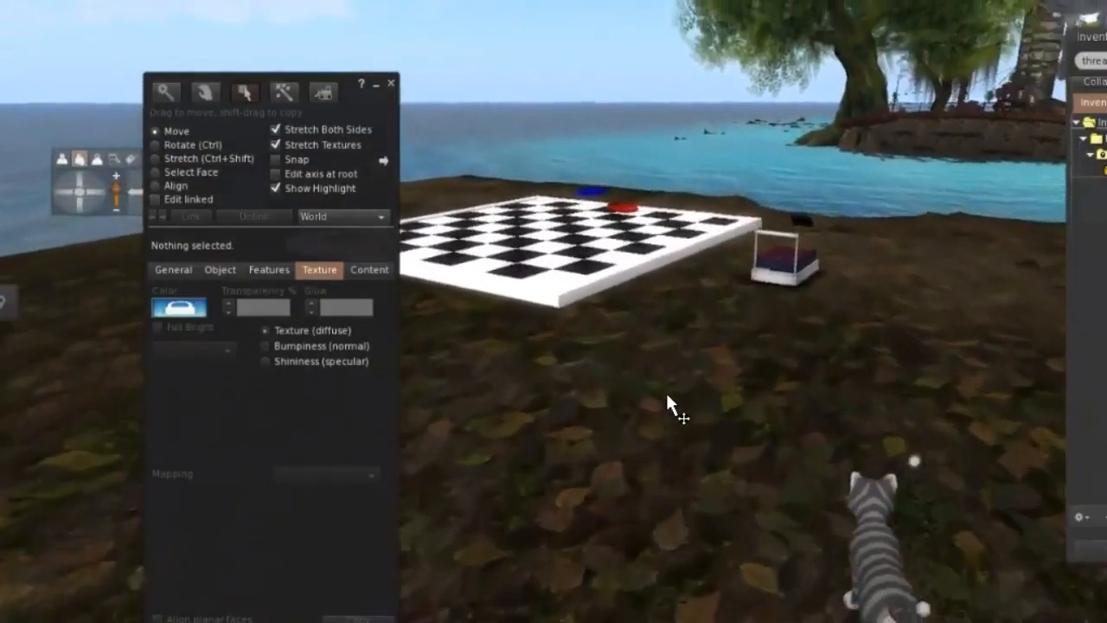
key("Up")
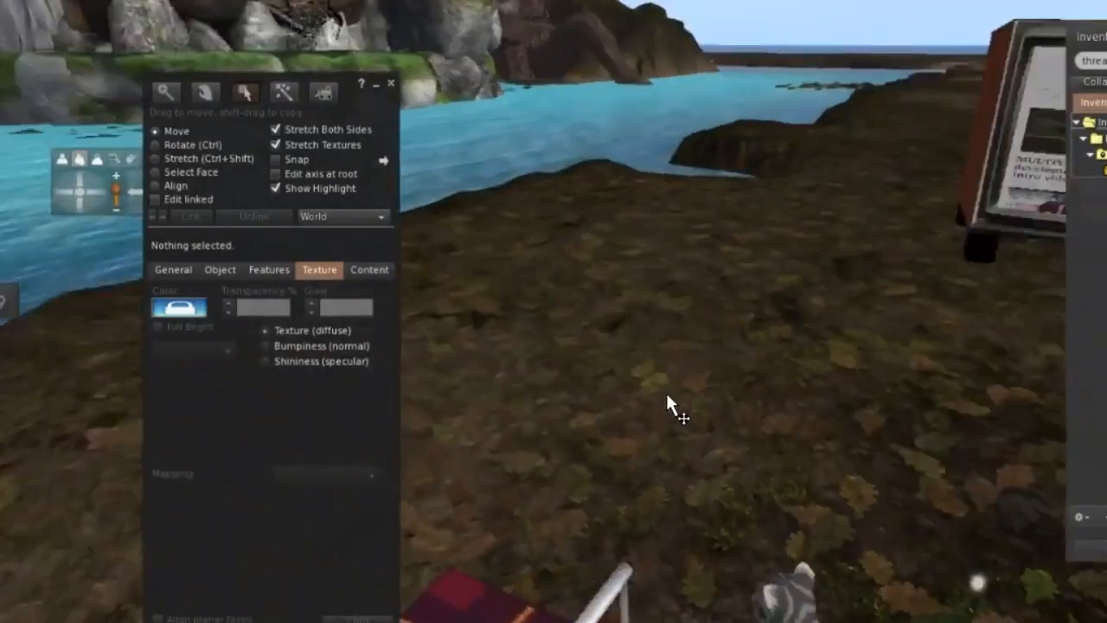
key("Right")
key("Up")
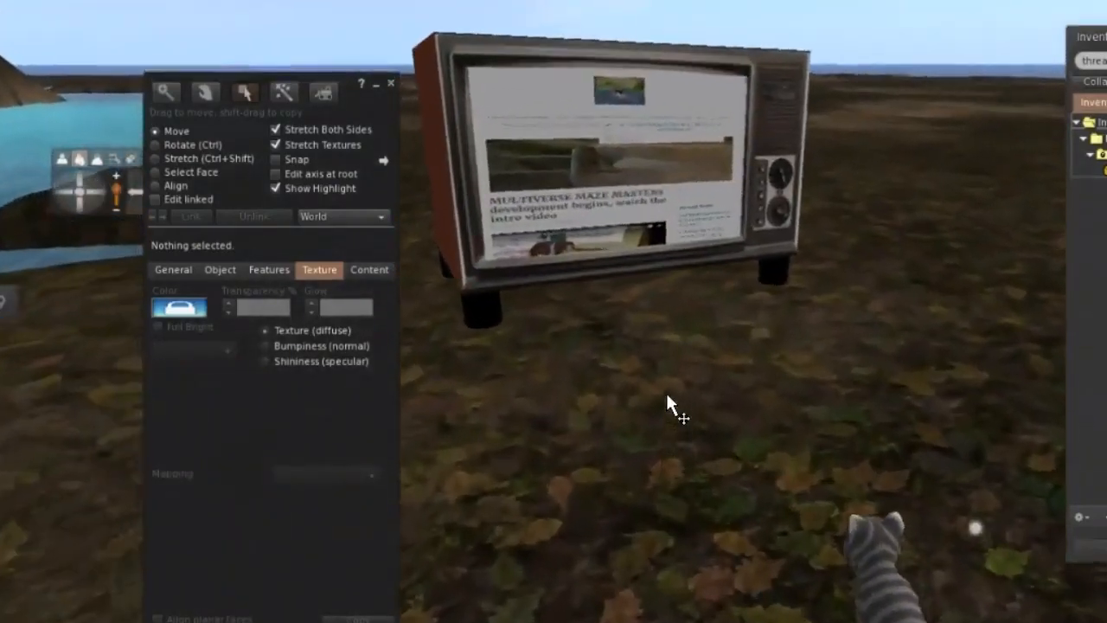
right_click(683, 147)
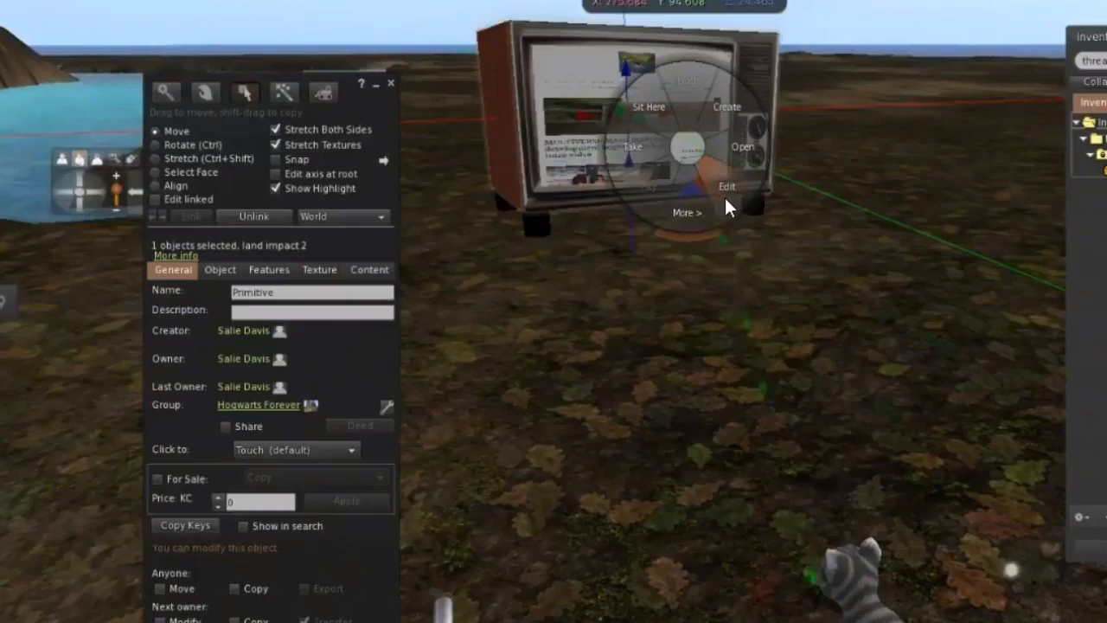
left_click(724, 196)
left_click_drag(474, 26, 789, 256)
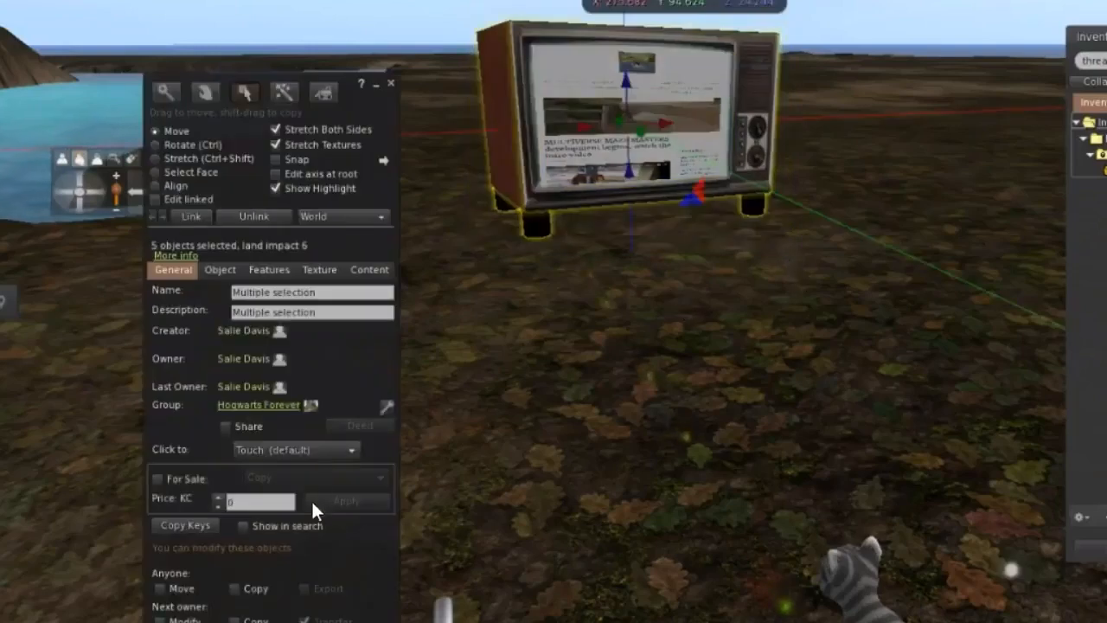
left_click(234, 589)
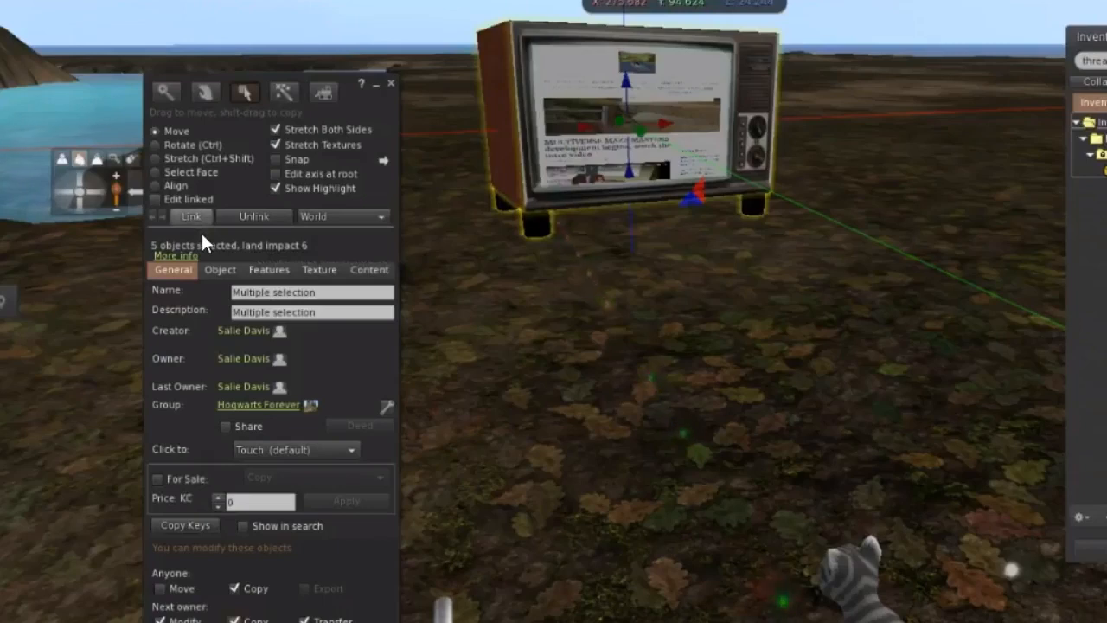
key("ctrl+l")
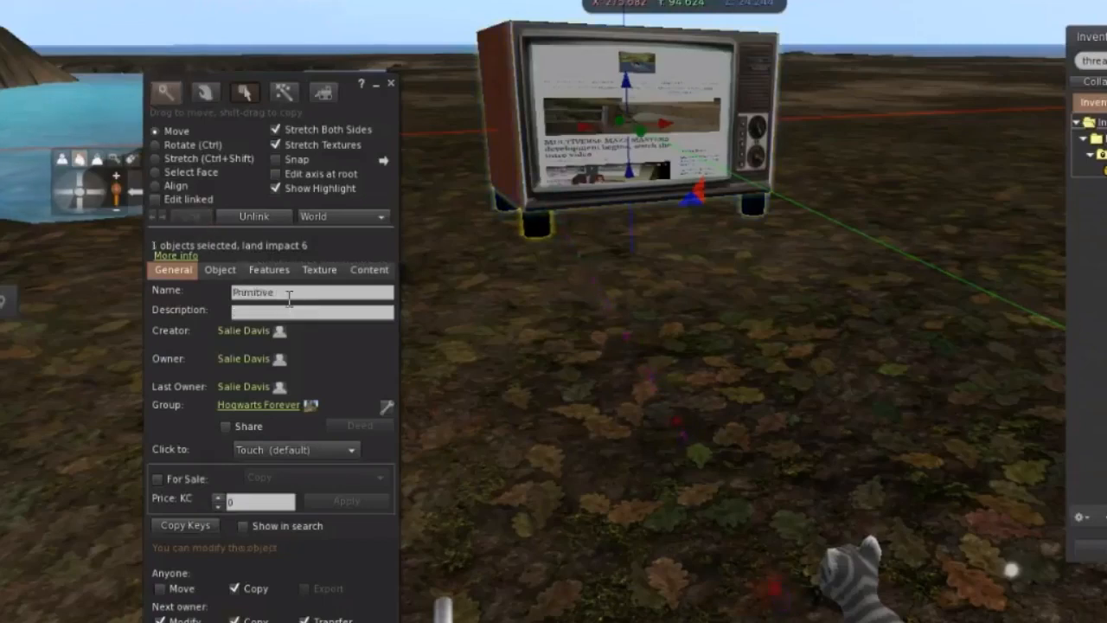
Name the linked object "Television with Wopoli" and close the build window.
left_click(289, 296)
type("Televis")
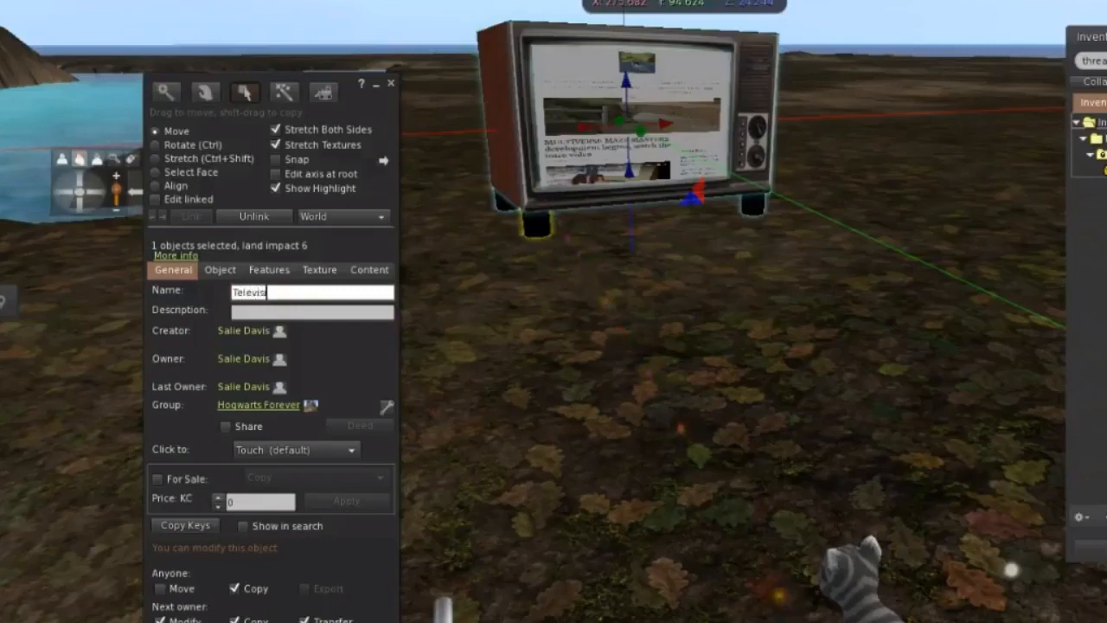
type("ion with")
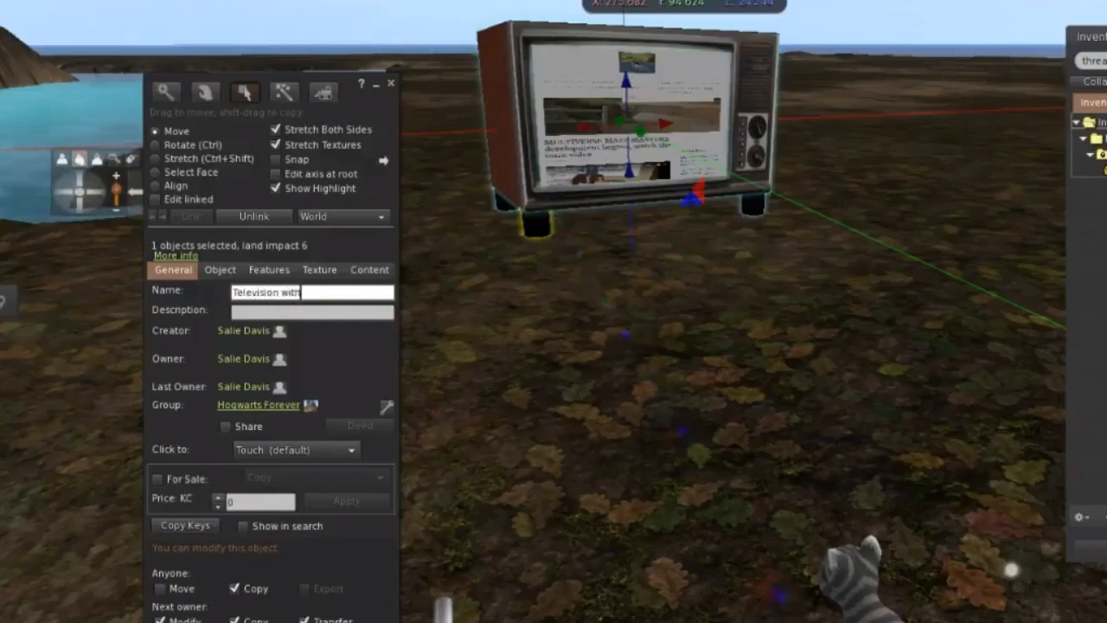
type(" W")
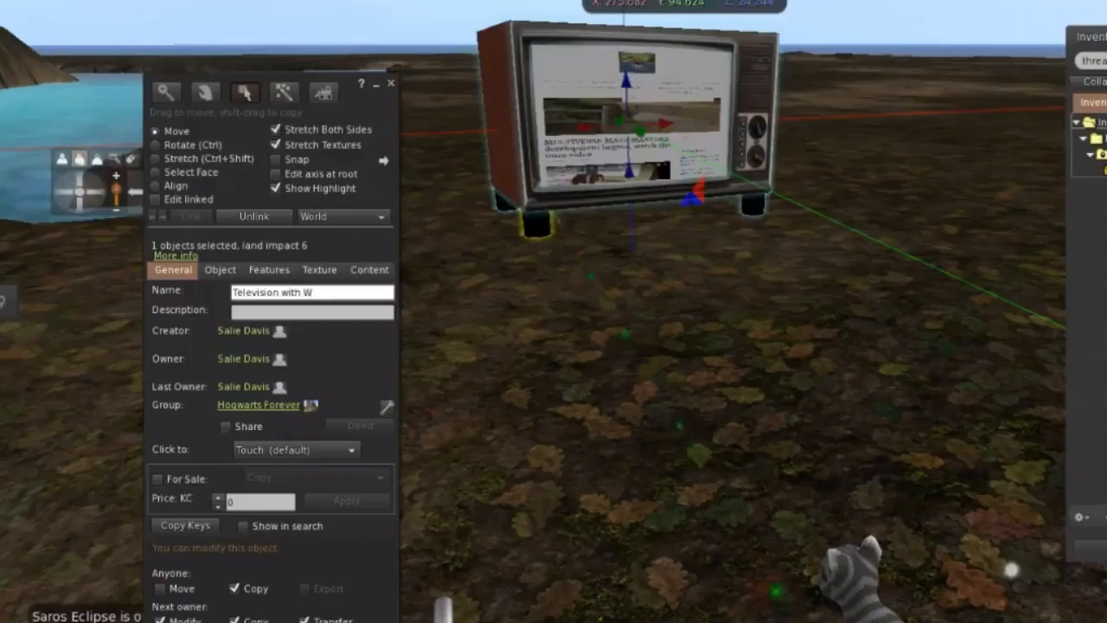
type("op")
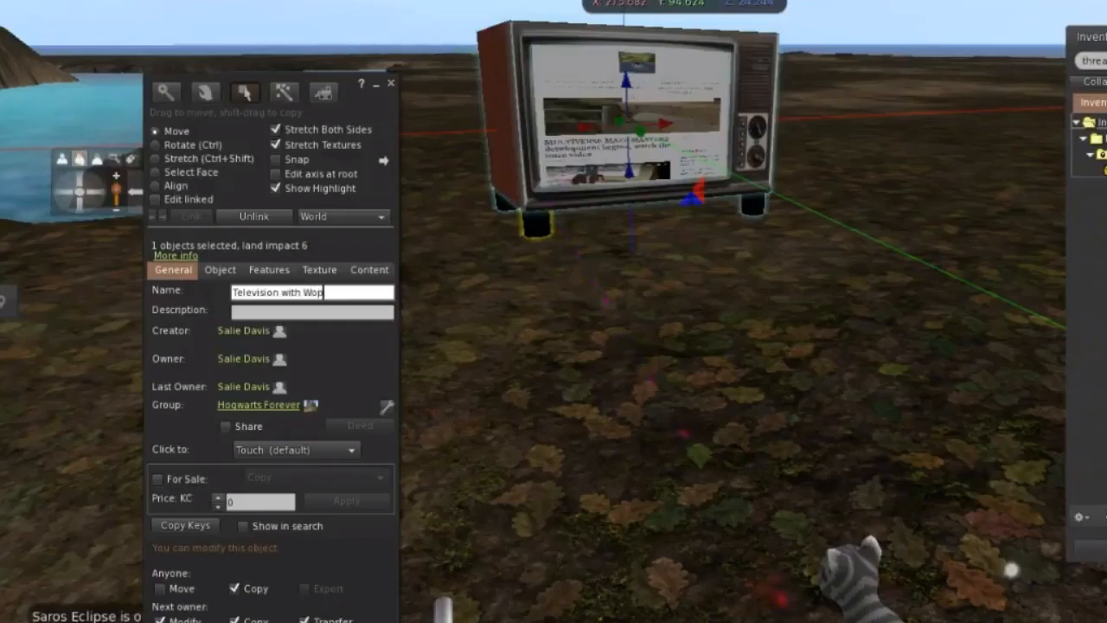
type("li")
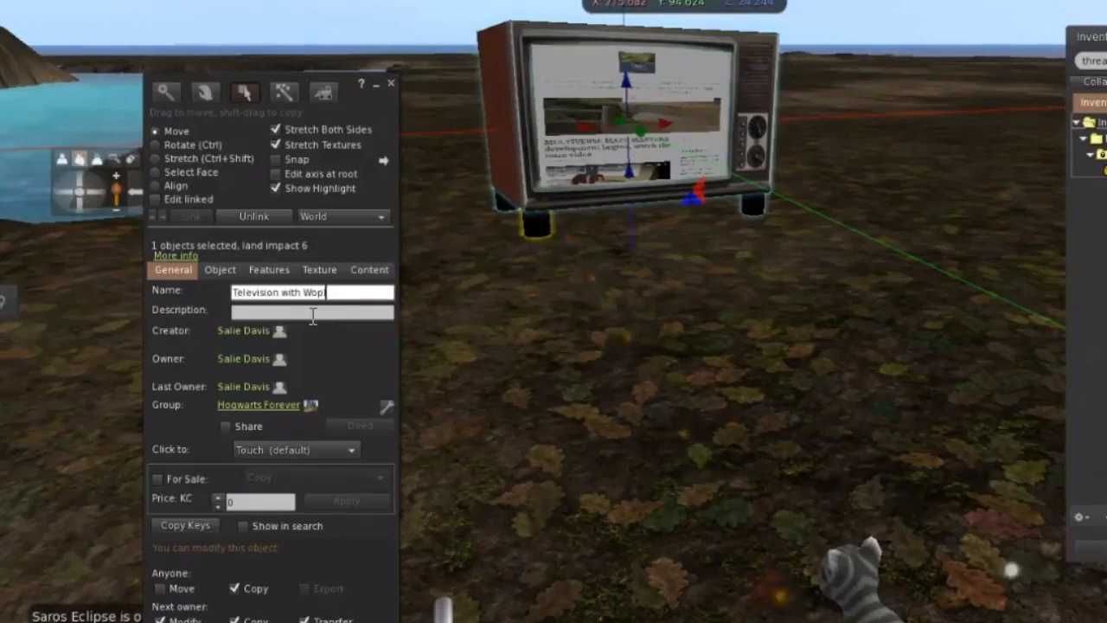
type("oli")
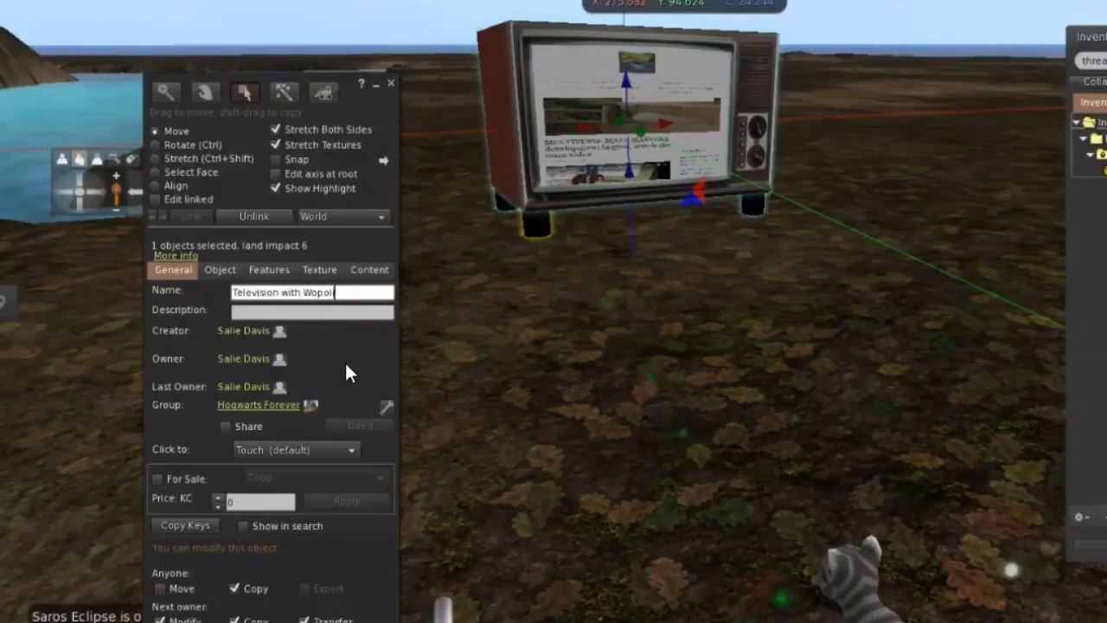
left_click(356, 316)
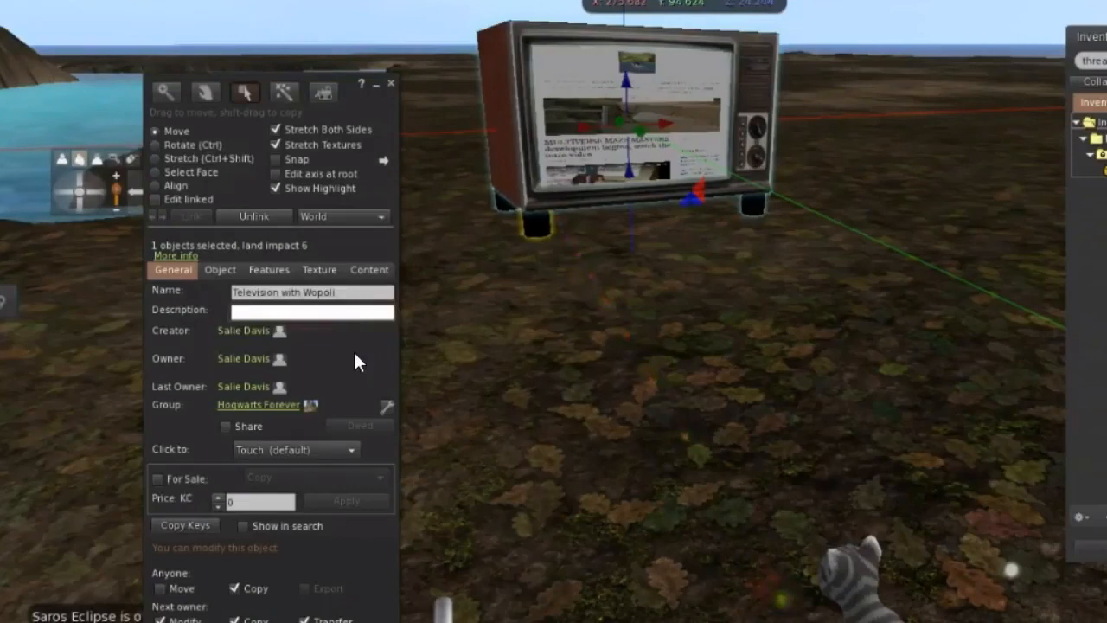
left_click(512, 373)
left_click(635, 124)
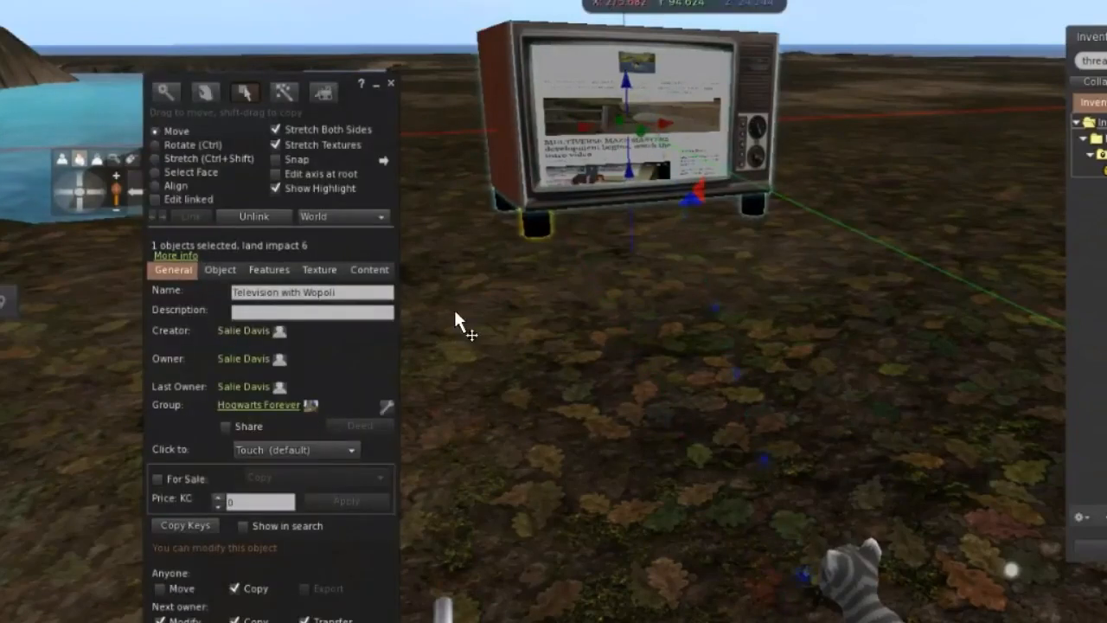
left_click(391, 83)
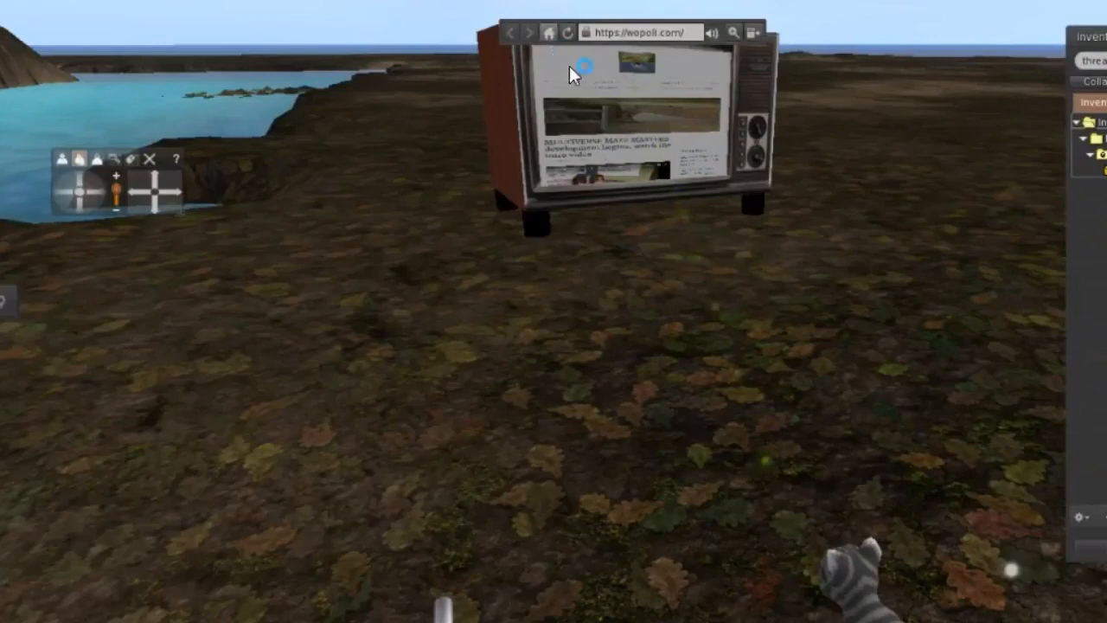
Activate the web page on the television screen and examine the finished set up close and from farther back.
mouse_move(634, 107)
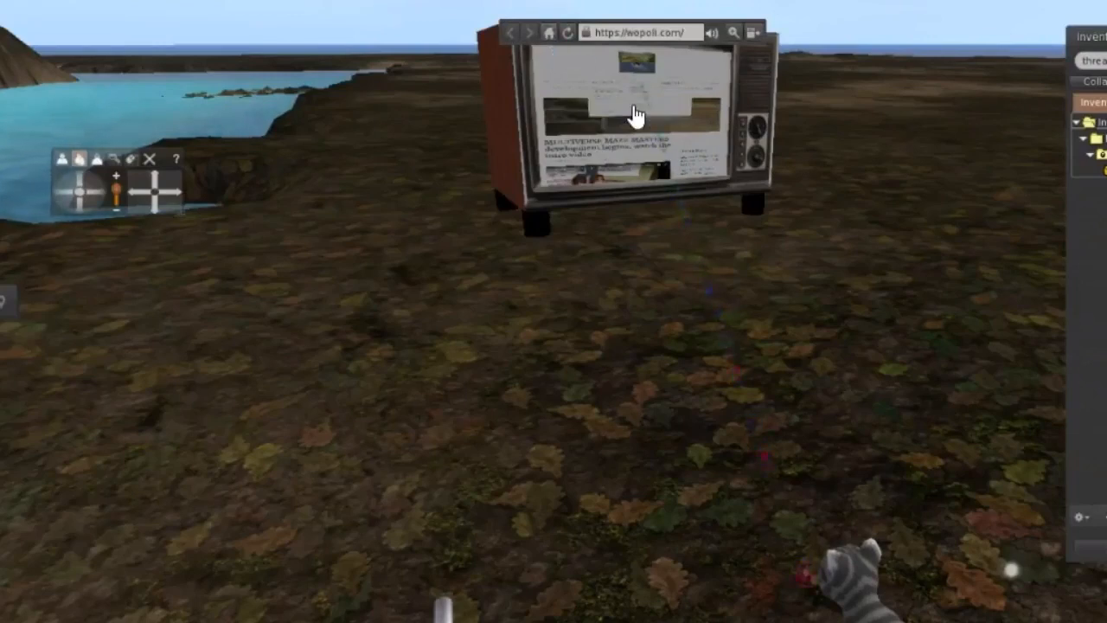
left_click(636, 115)
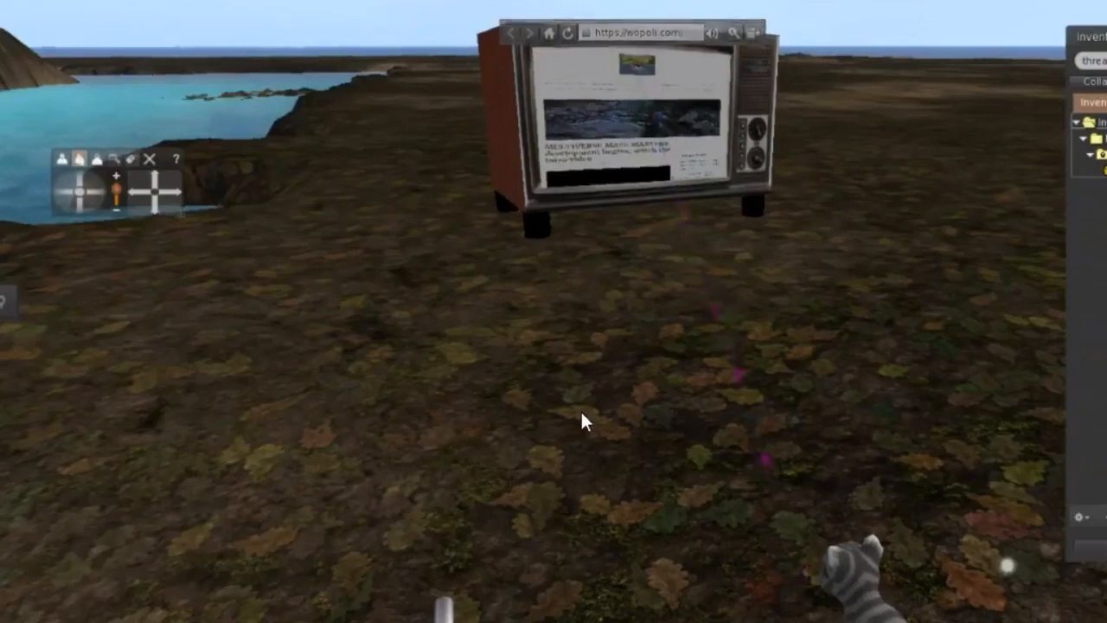
key("Up")
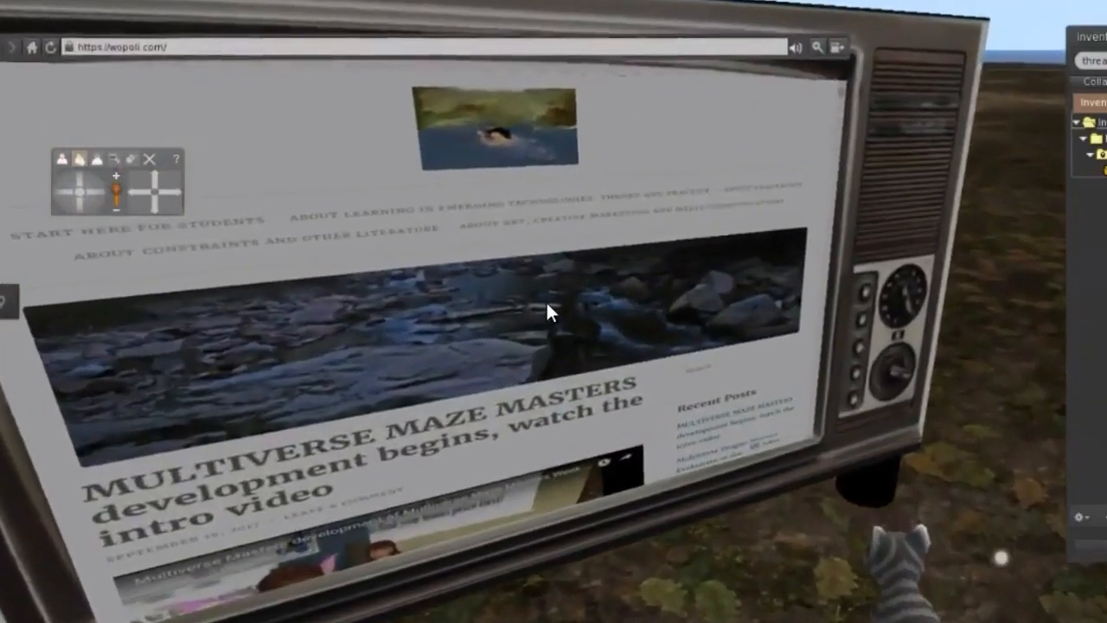
key("Left")
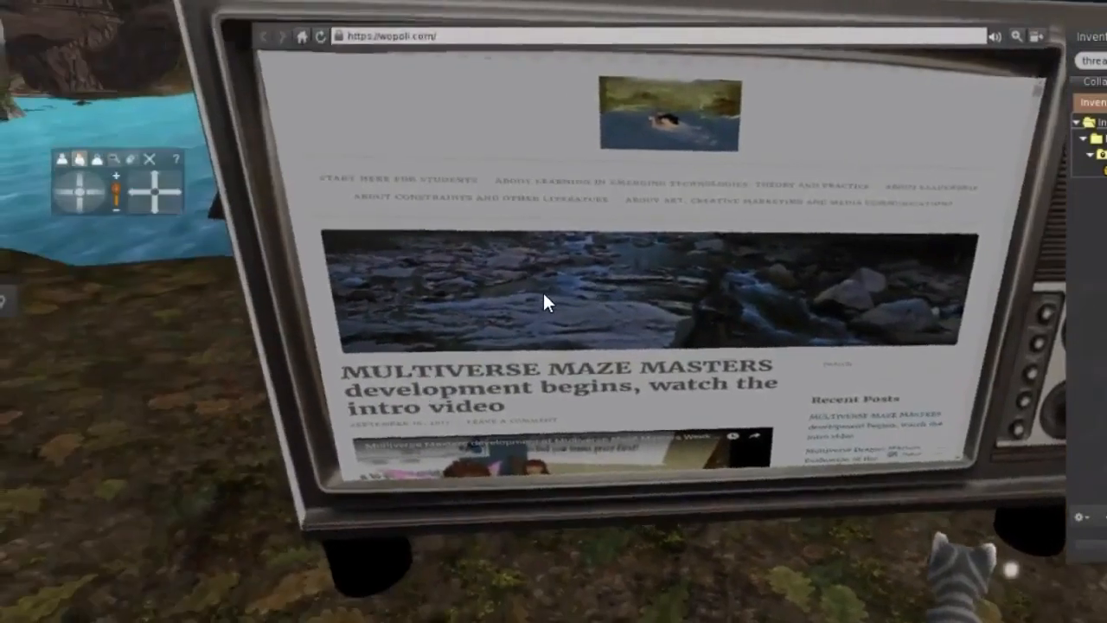
key("Left")
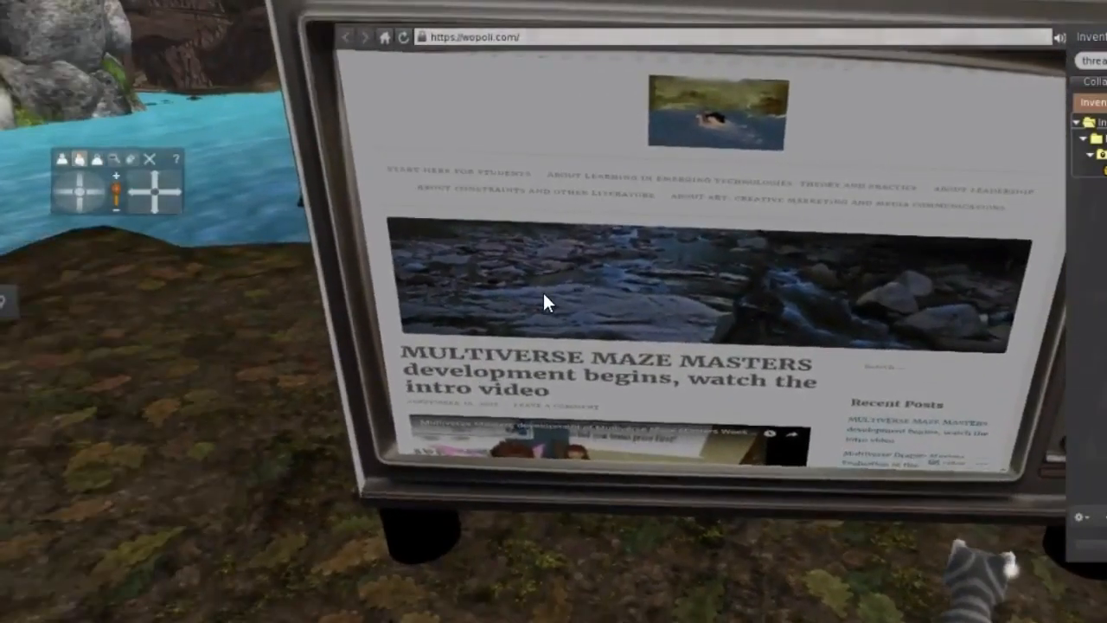
key("Down")
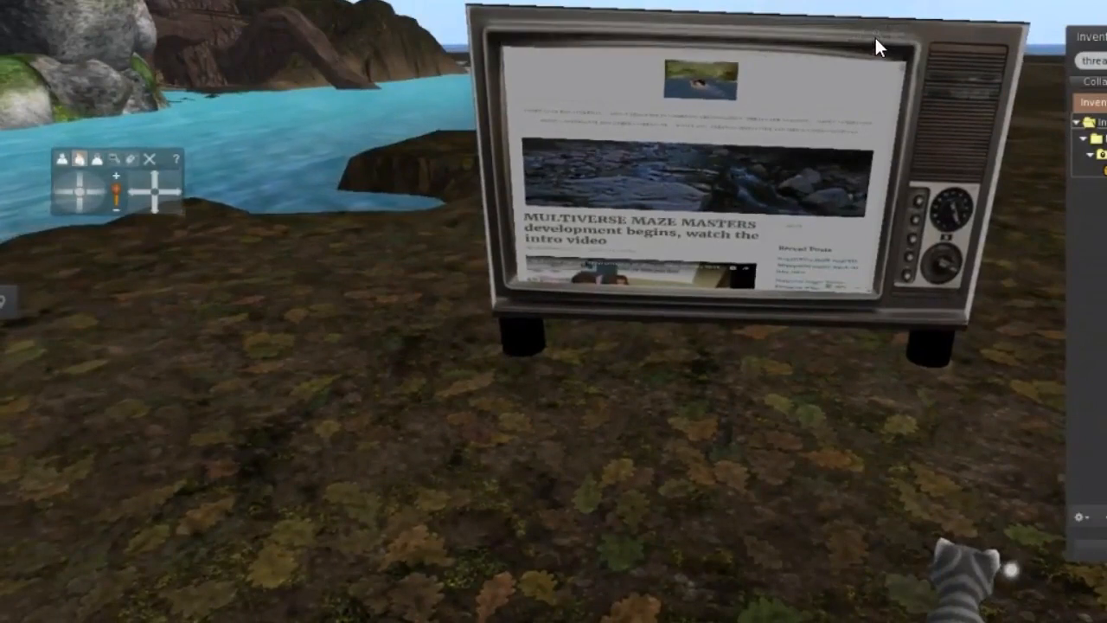
Replace the flat disc's wood texture with the Blank texture.
mouse_move(775, 177)
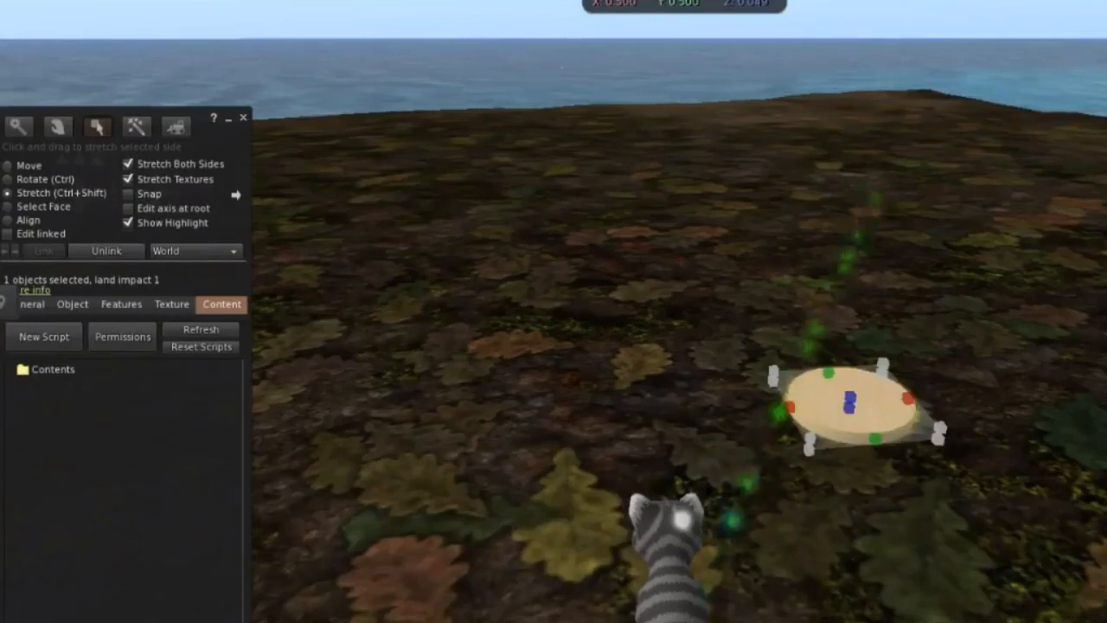
key("ctrl+shift")
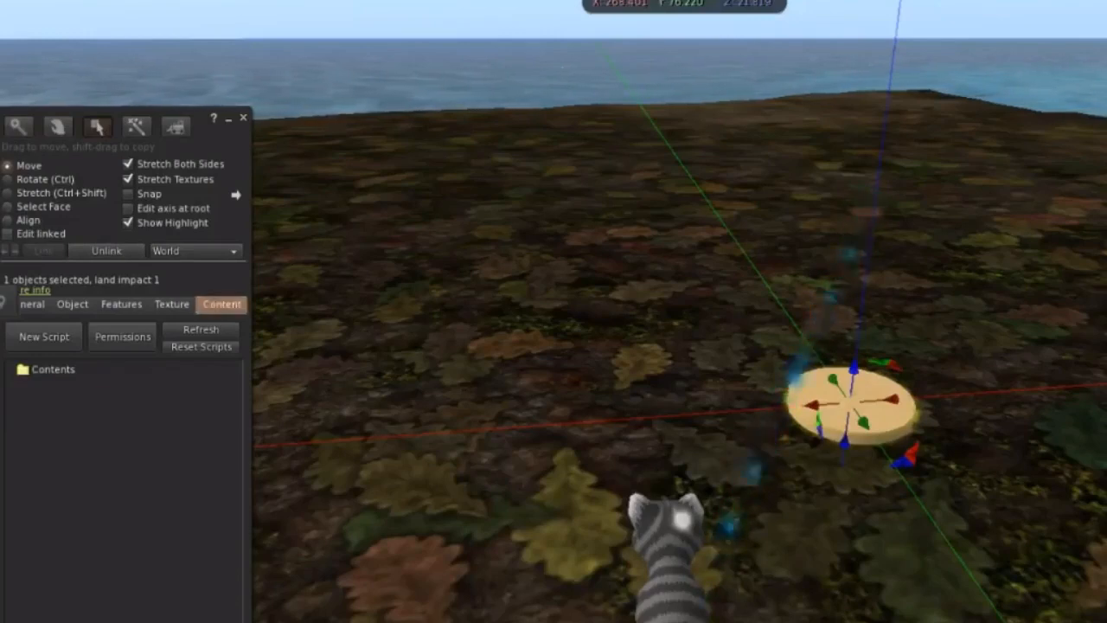
left_click(172, 304)
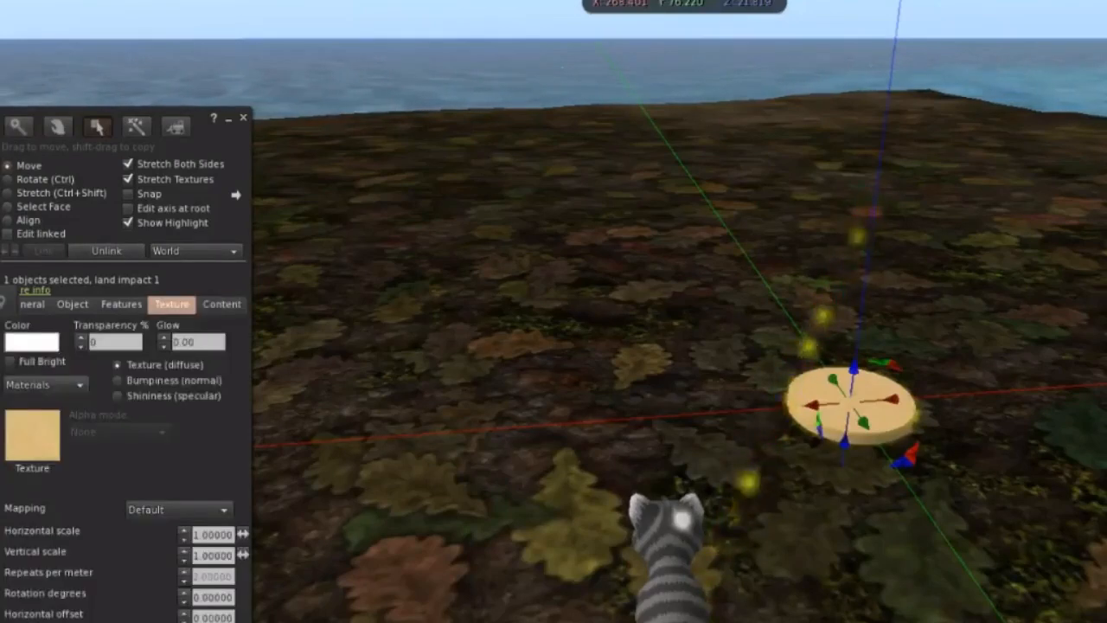
left_click(32, 435)
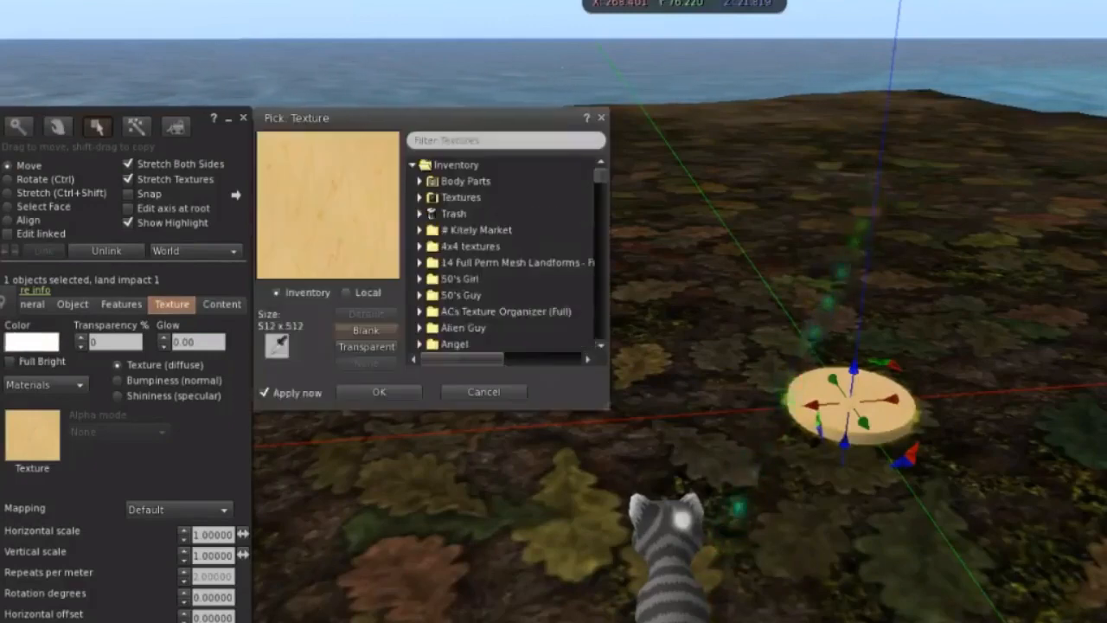
left_click(366, 330)
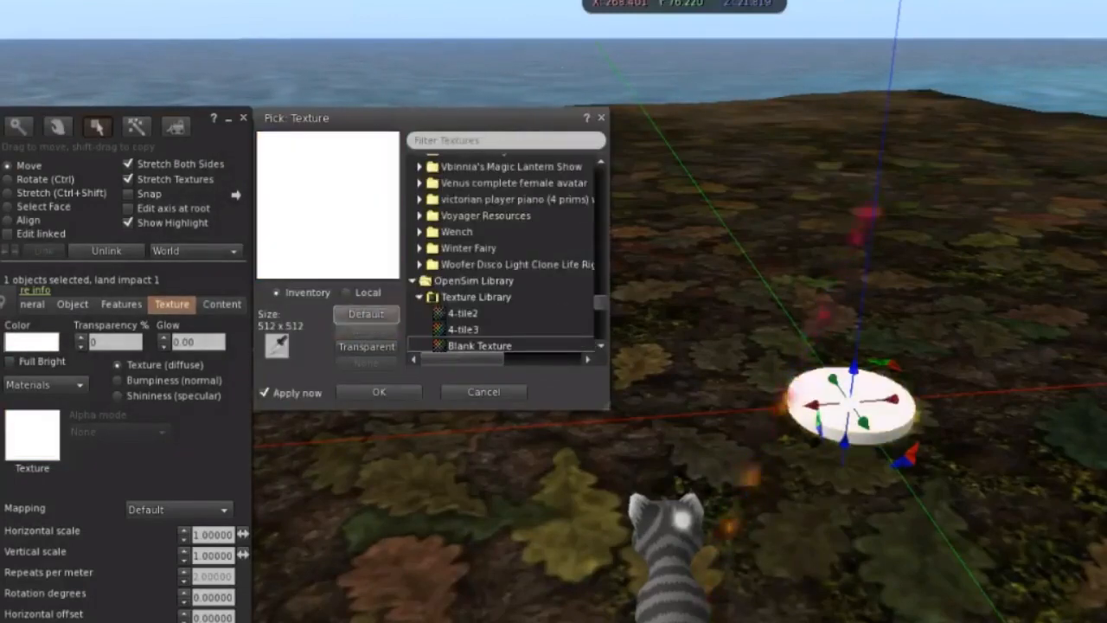
left_click(379, 392)
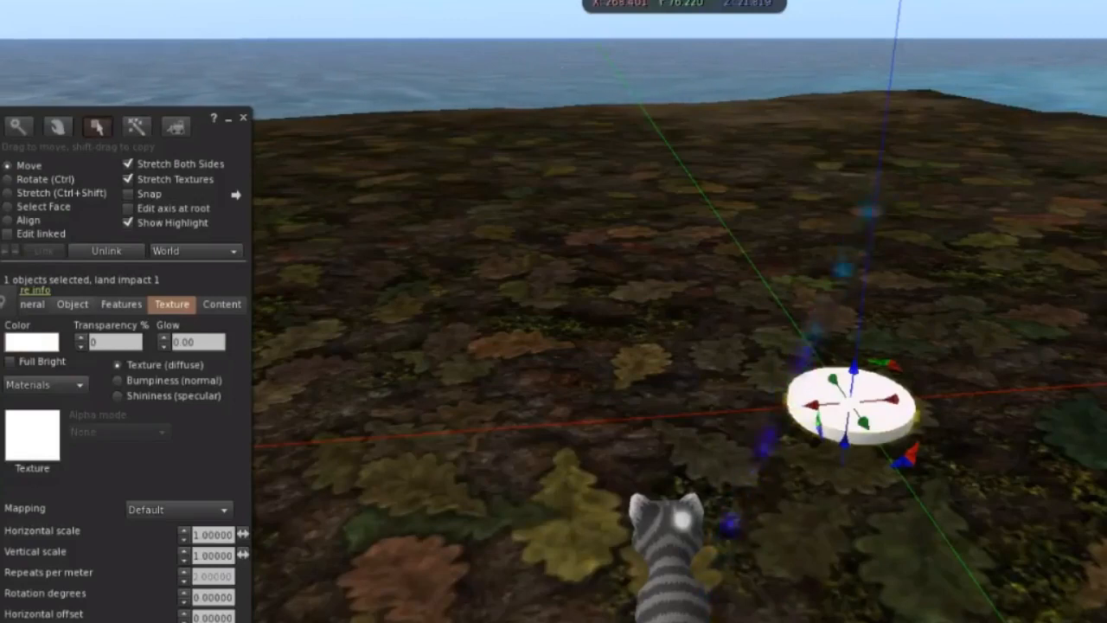
key("ctrl+shift")
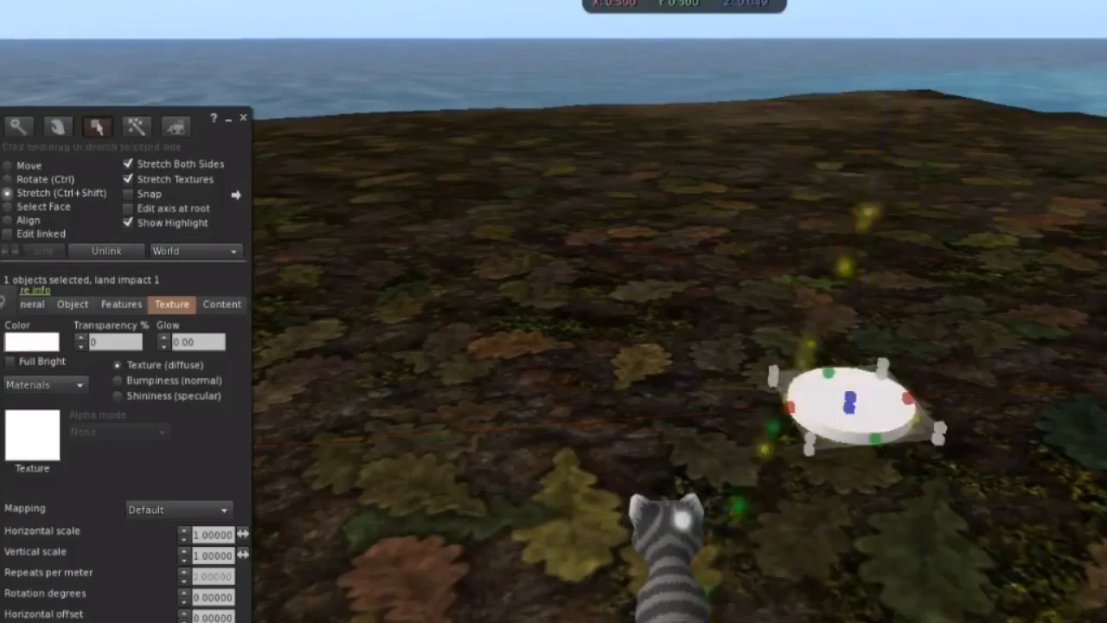
Reopen the disc for editing and select only its top face.
left_click(8, 206)
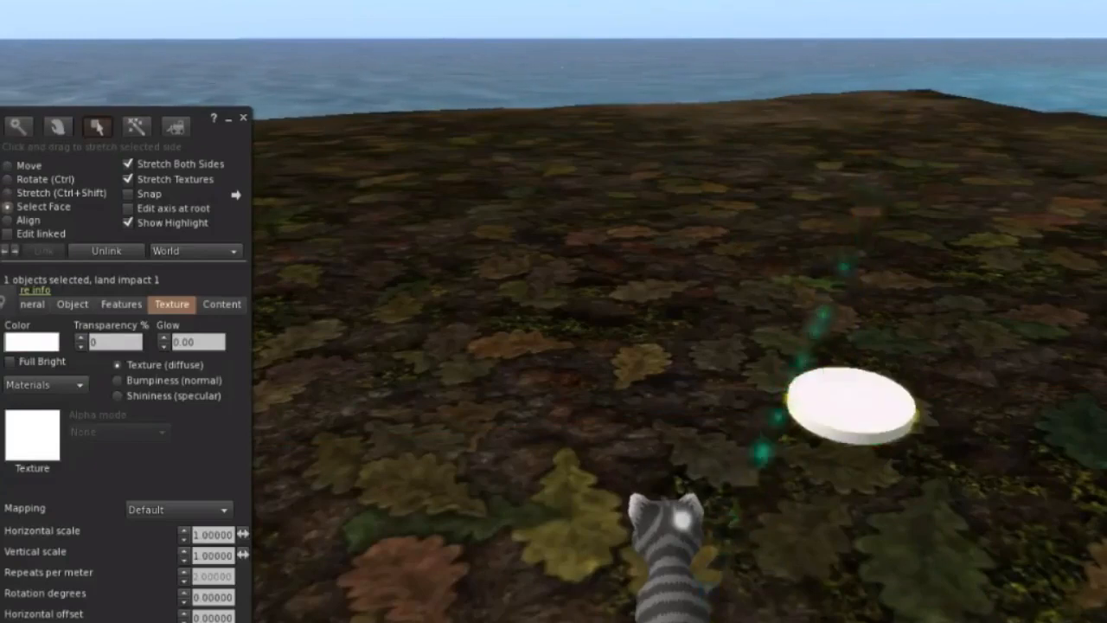
left_click(851, 400)
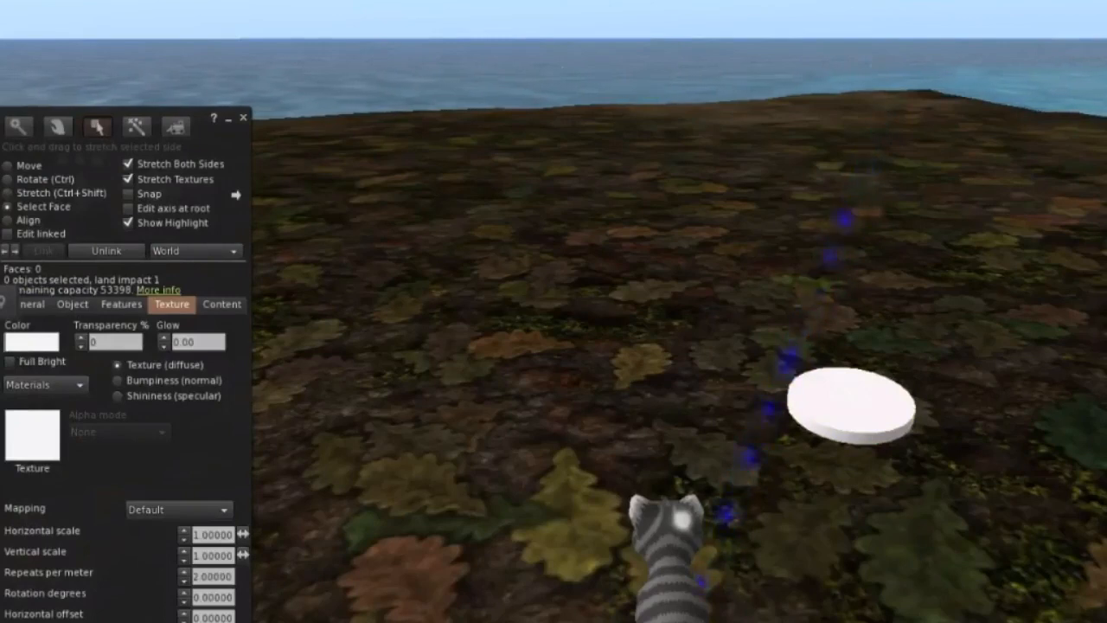
right_click(856, 393)
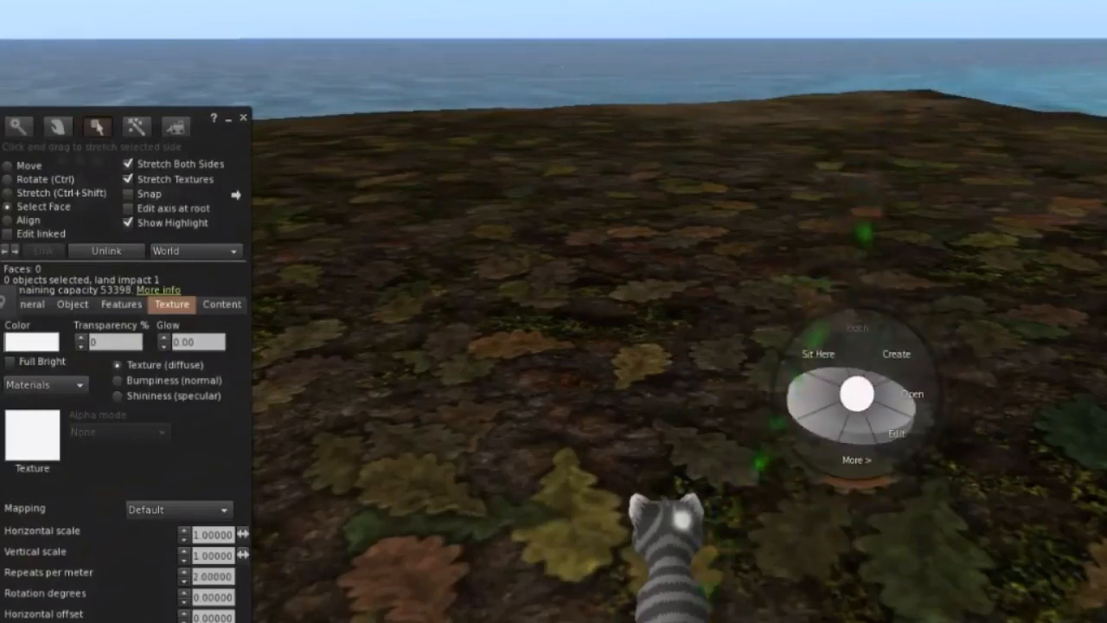
left_click(891, 426)
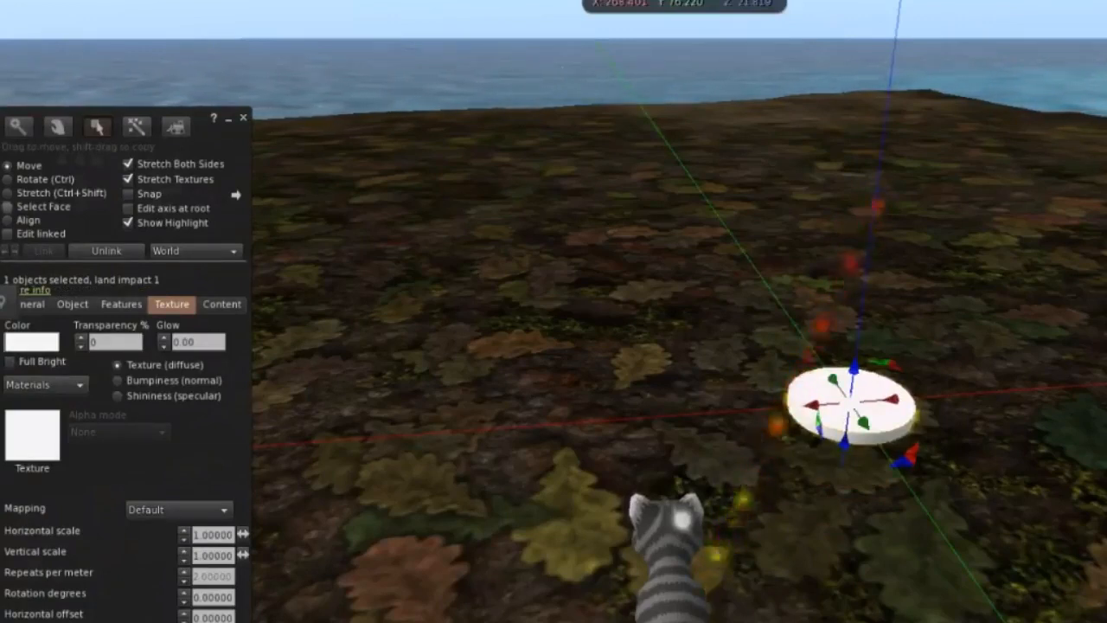
left_click(8, 207)
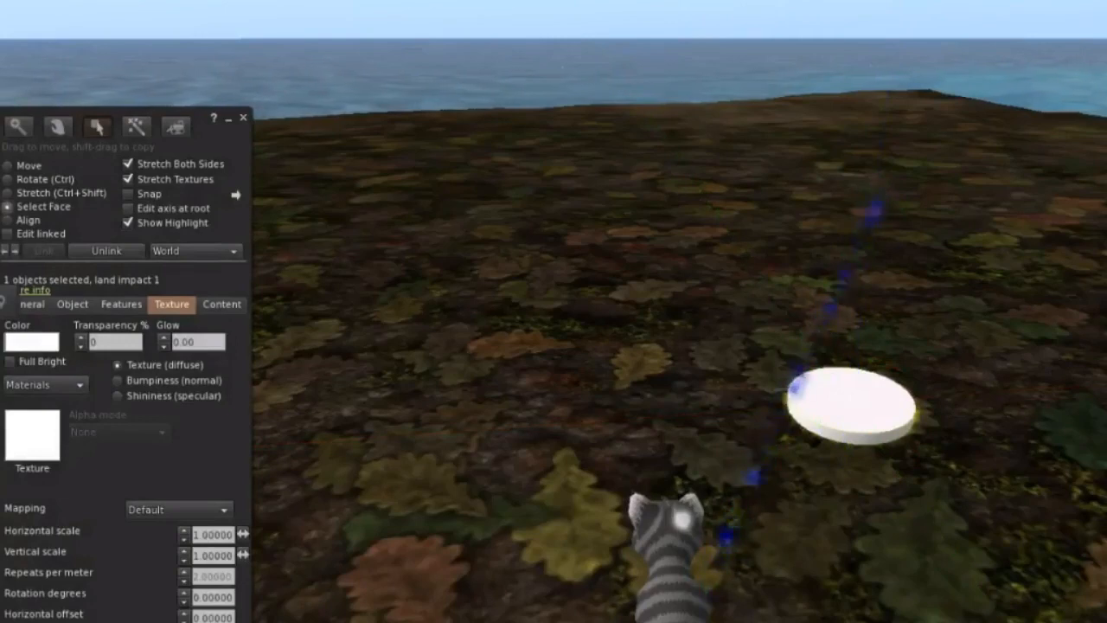
left_click(851, 401)
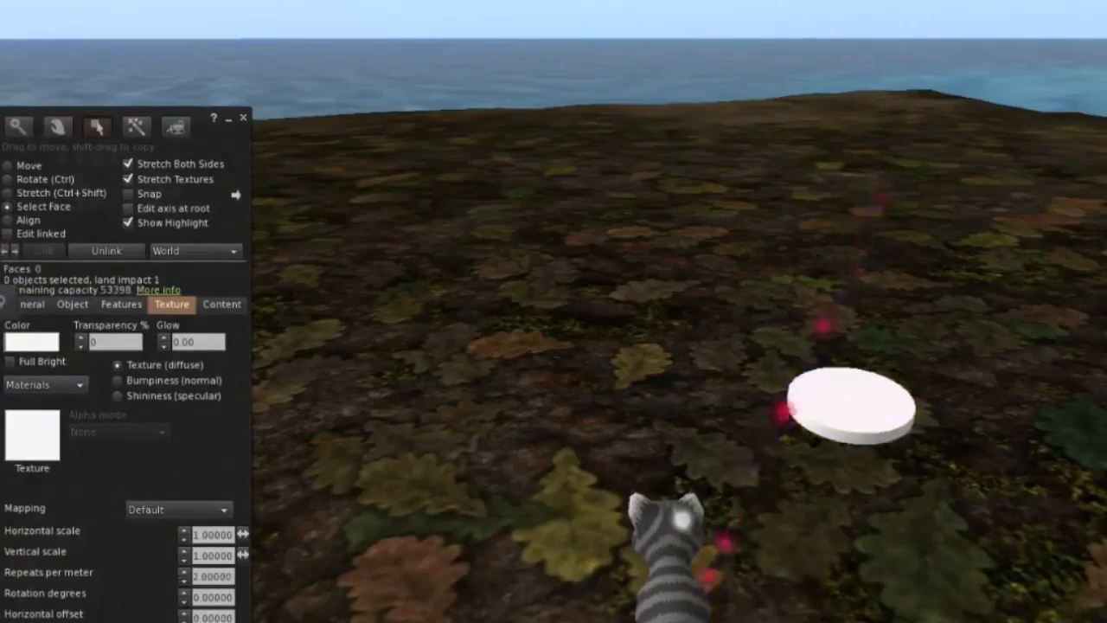
Add the crown image from the Desktop as a local texture, apply it to the top face, and upload it under the name crown.
left_click(33, 435)
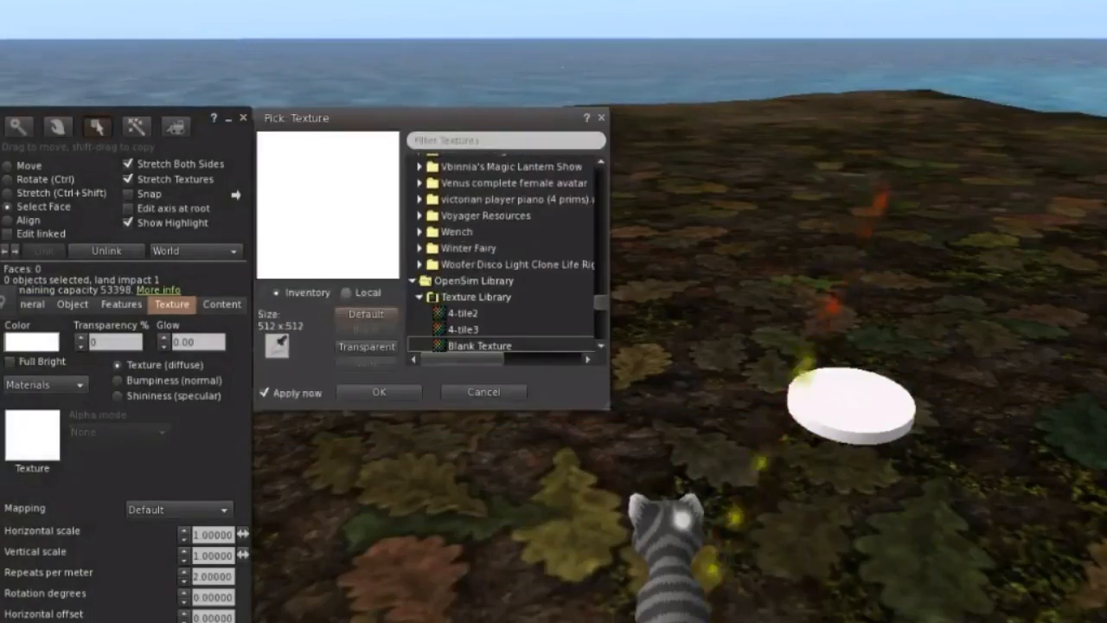
left_click(346, 292)
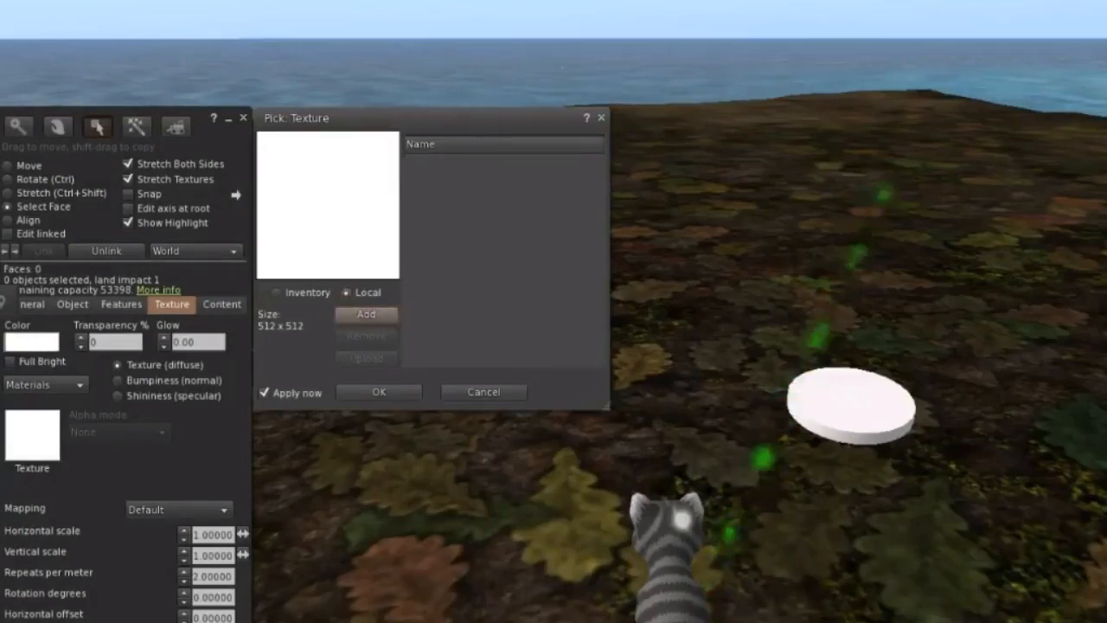
left_click(366, 314)
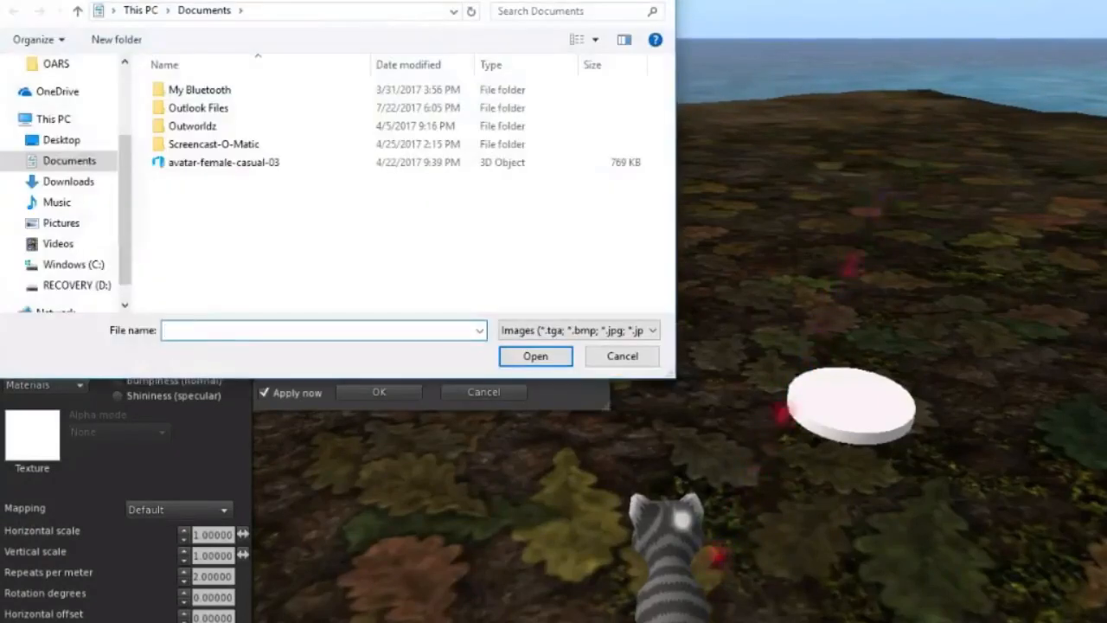
left_click(61, 140)
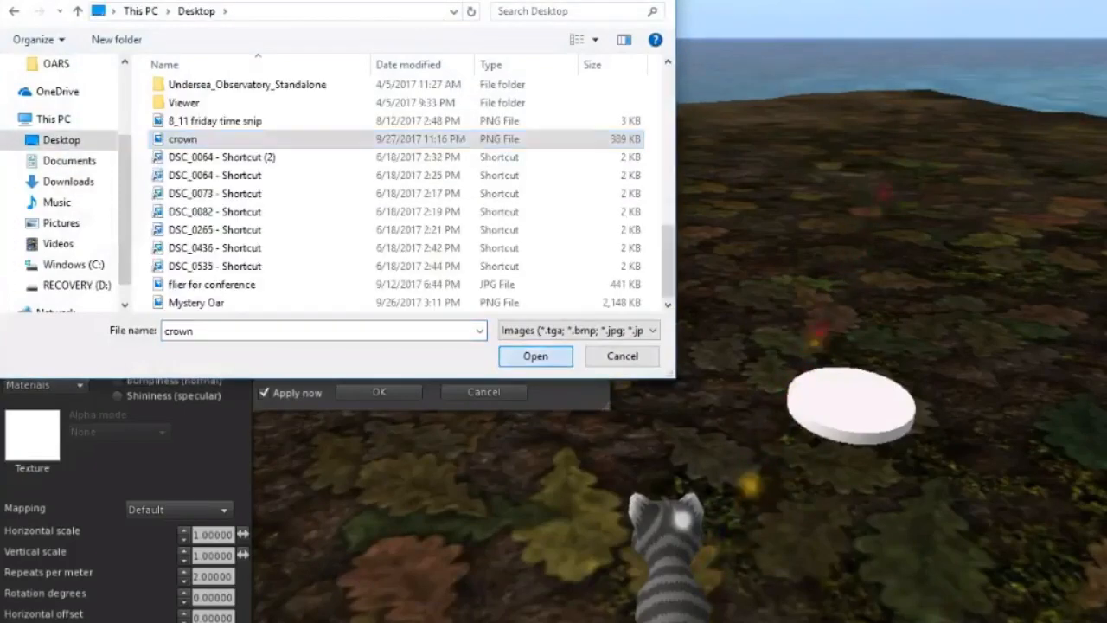
left_click(535, 356)
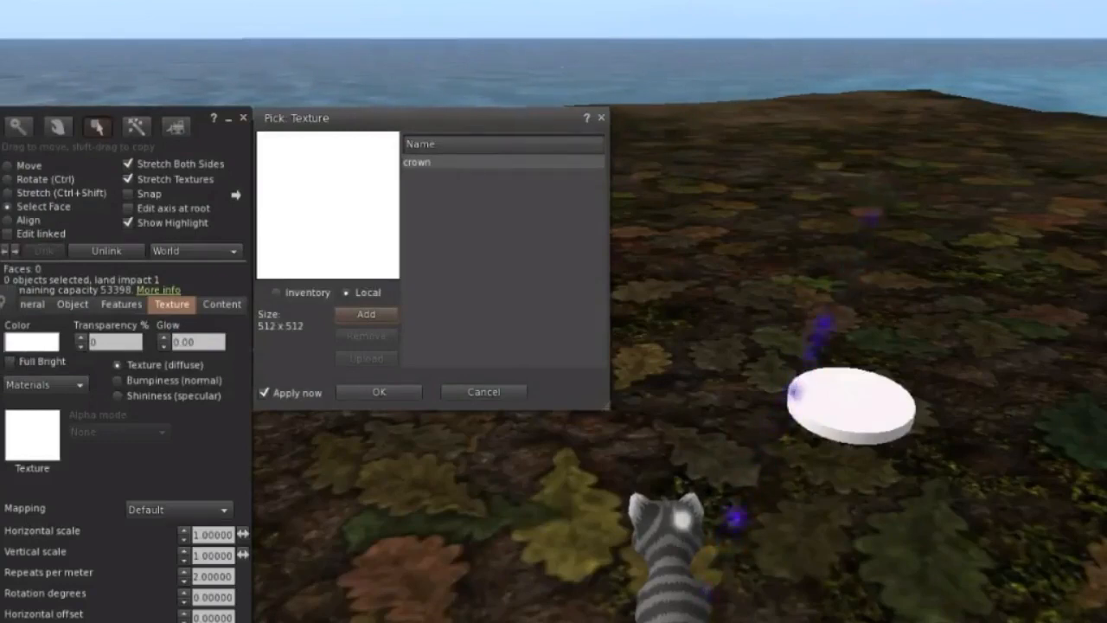
left_click(502, 144)
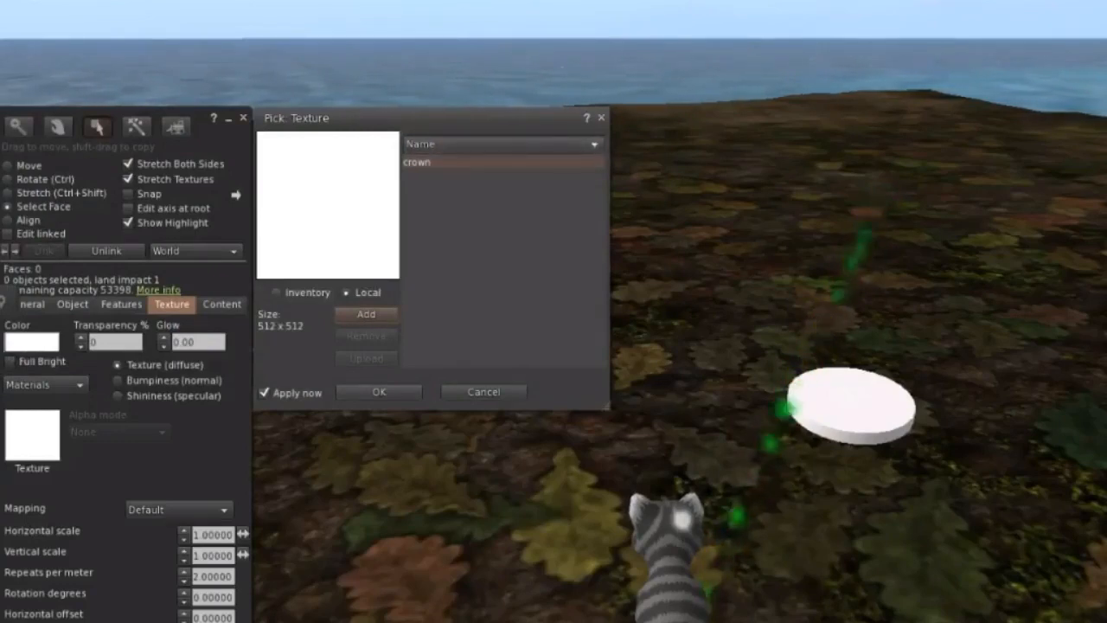
left_click(484, 163)
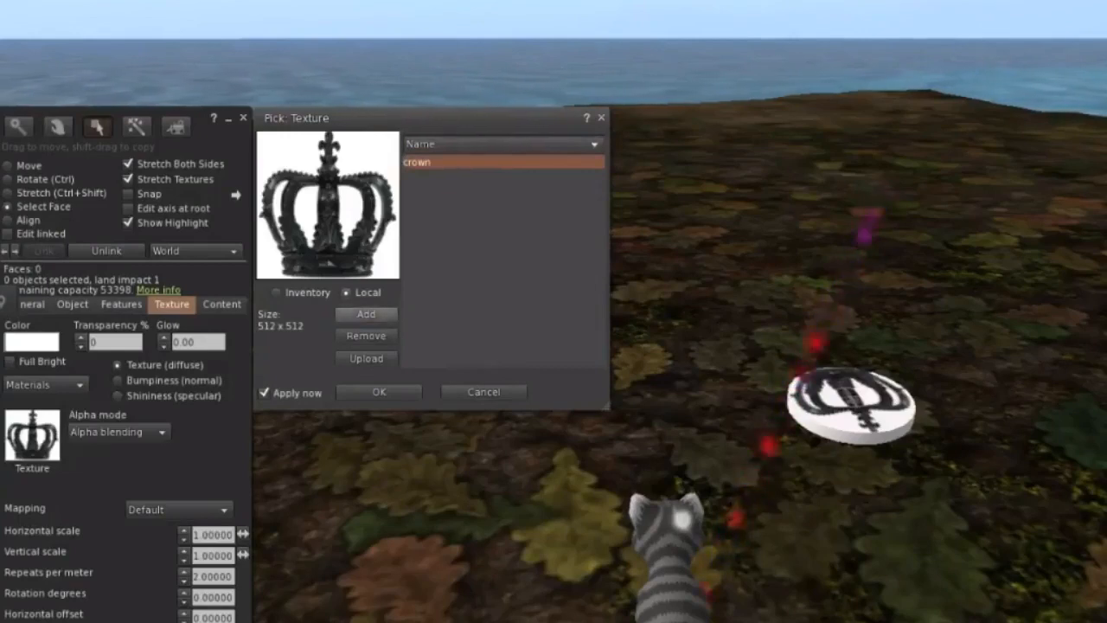
left_click(366, 358)
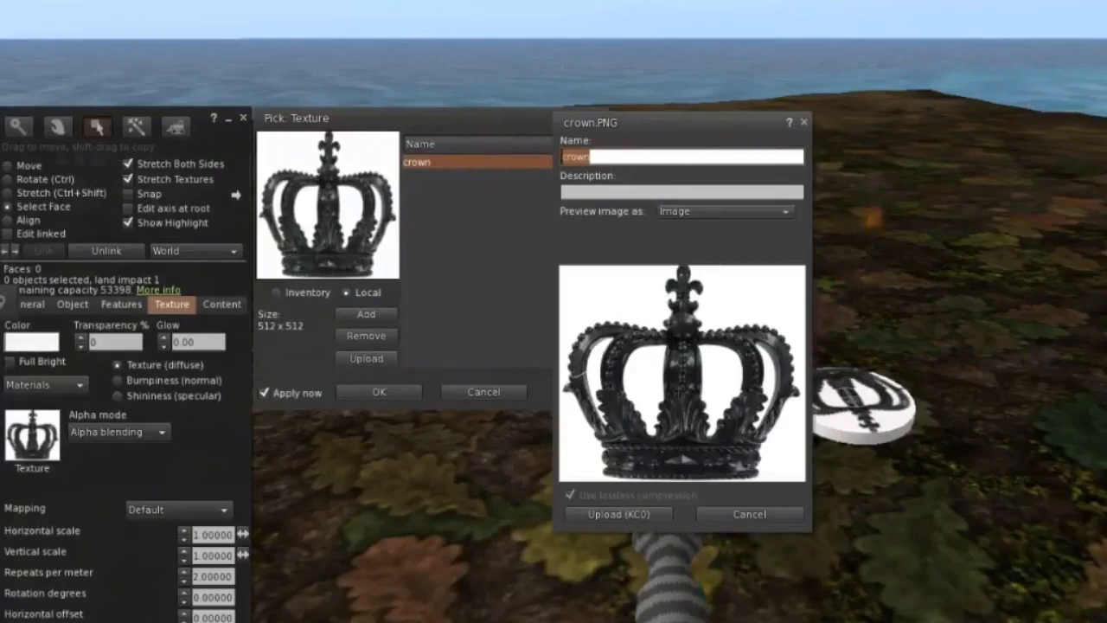
left_click(618, 514)
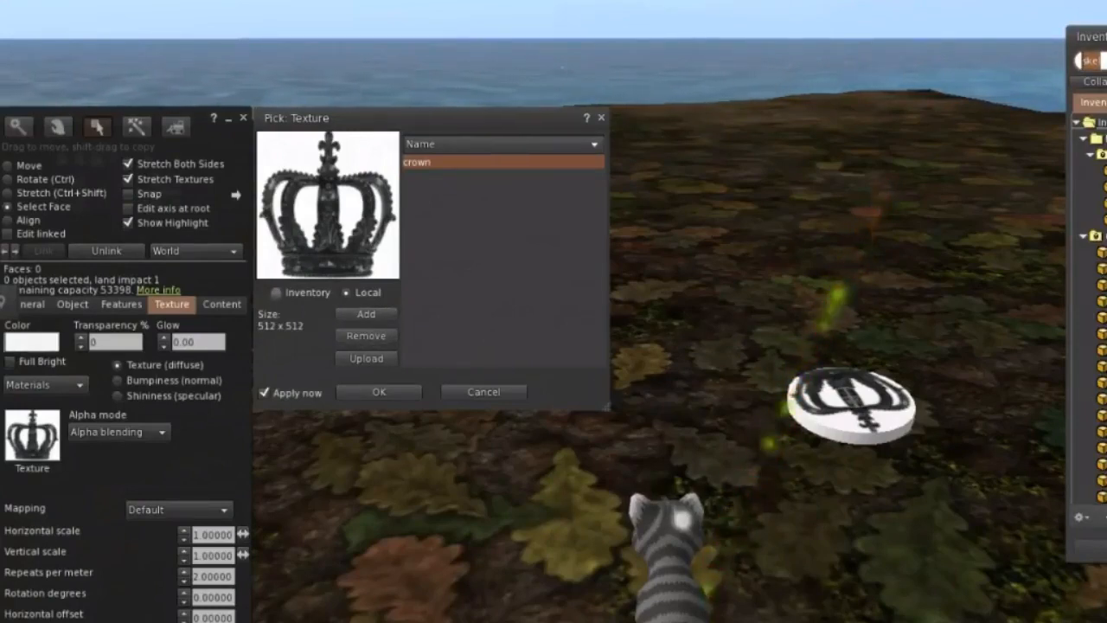
Apply the uploaded crown texture from the inventory's Textures folder to the disc's top face.
left_click(276, 293)
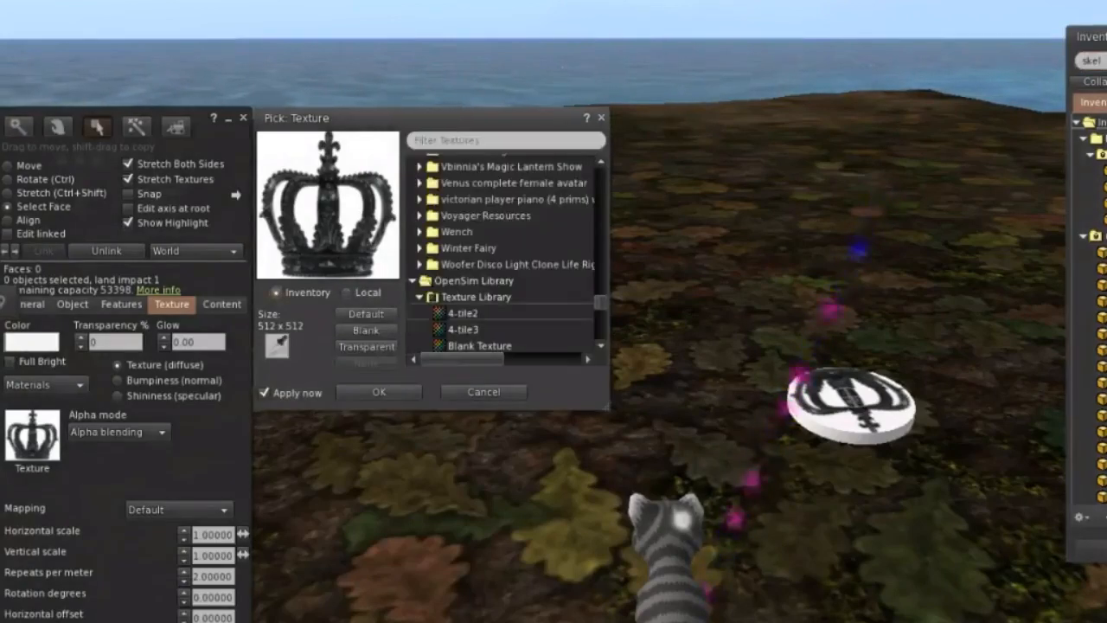
scroll(502, 251, "up", 4)
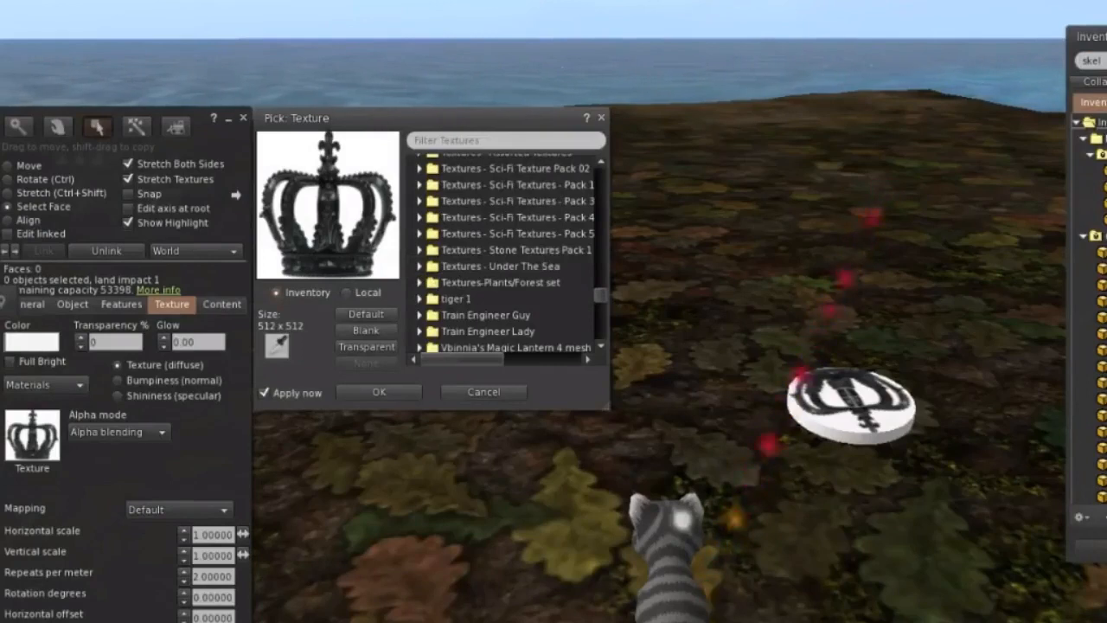
scroll(506, 251, "up", 4)
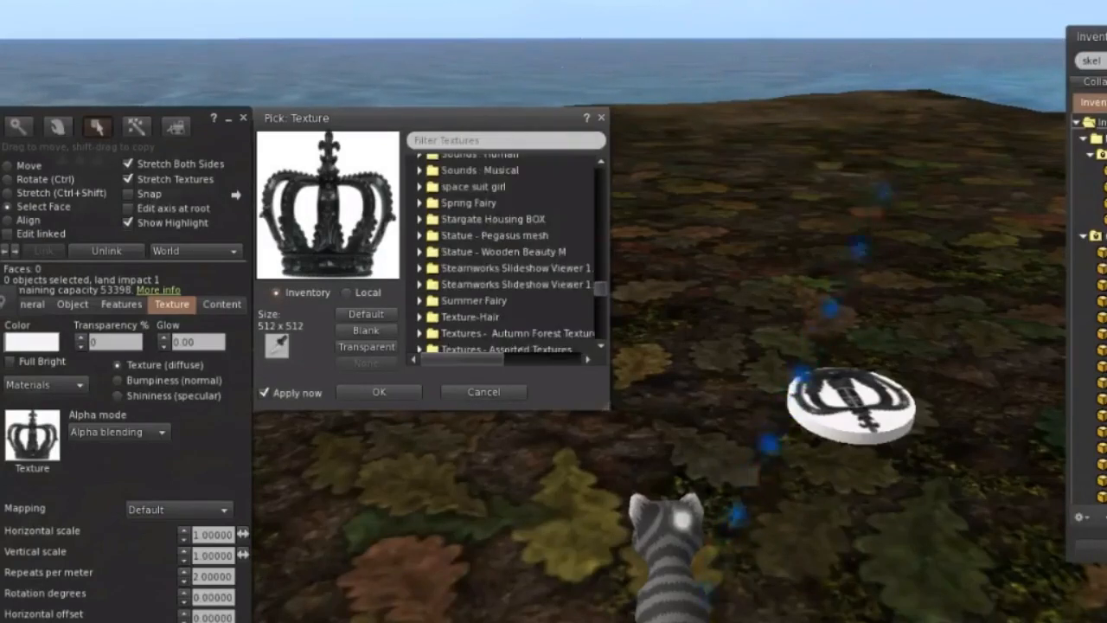
scroll(506, 250, "up", 5)
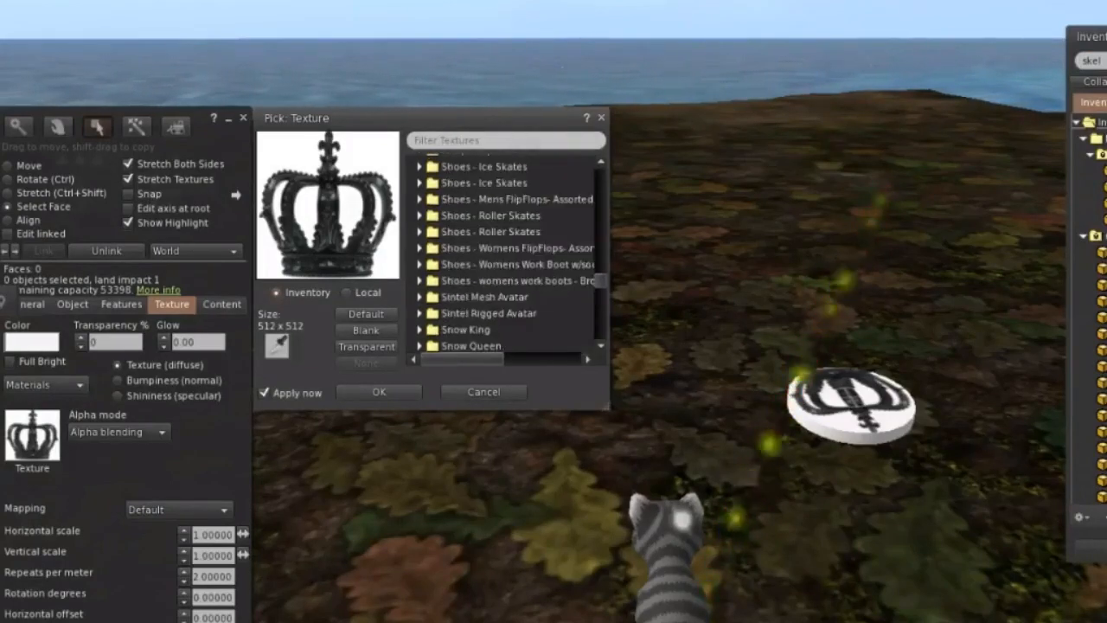
scroll(506, 251, "up", 2)
scroll(506, 251, "up", 8)
scroll(506, 251, "up", 15)
scroll(506, 251, "up", 15)
scroll(506, 251, "up", 15)
scroll(506, 251, "up", 2)
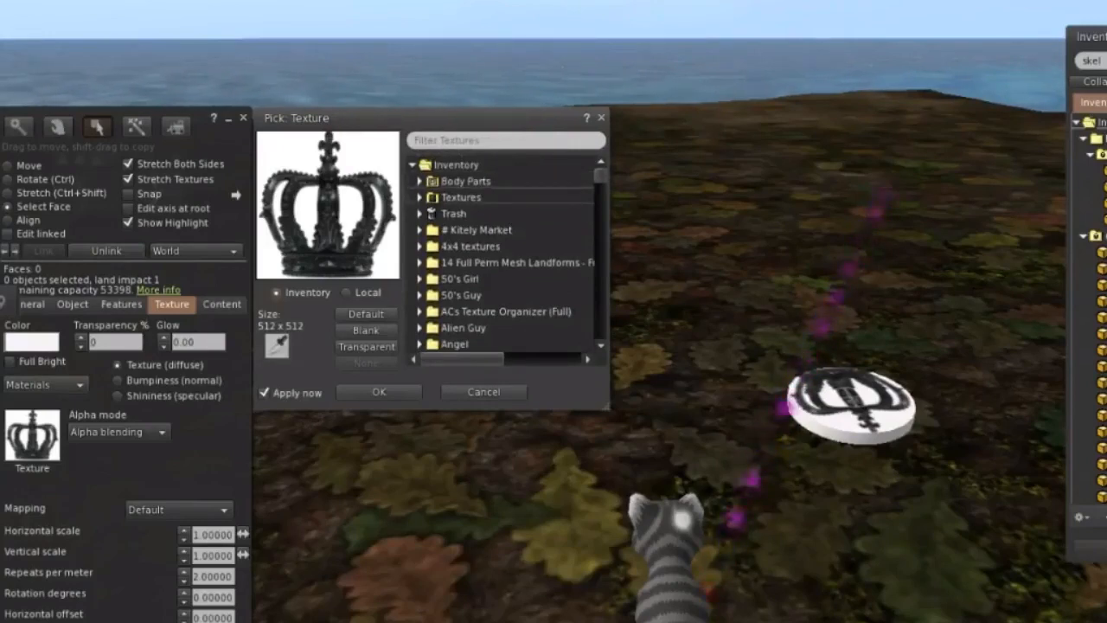
left_click(420, 197)
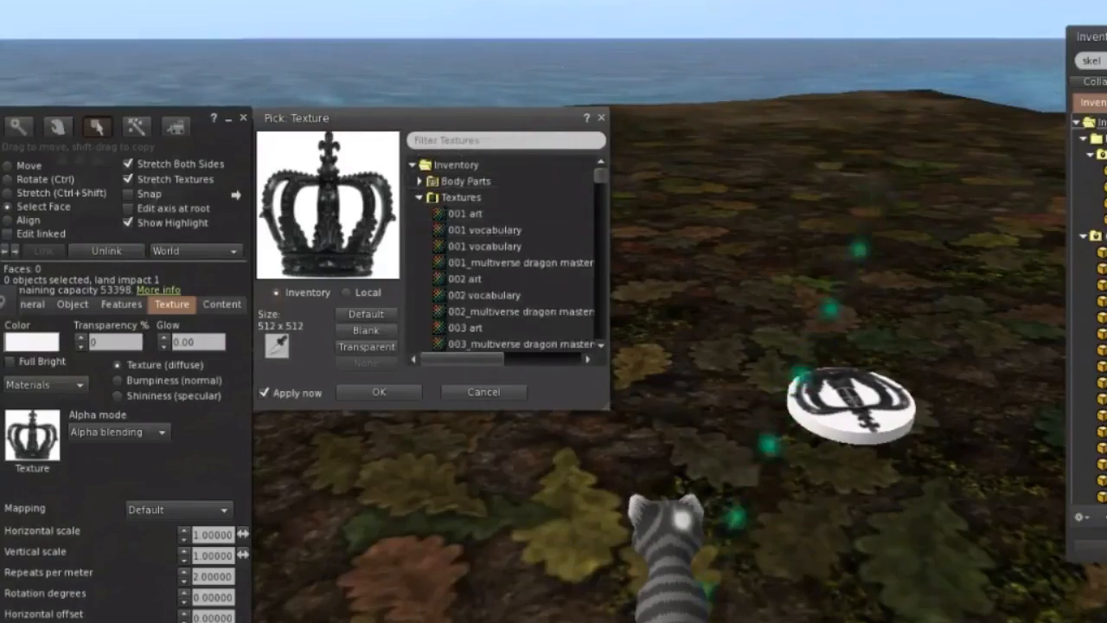
scroll(506, 251, "down", 4)
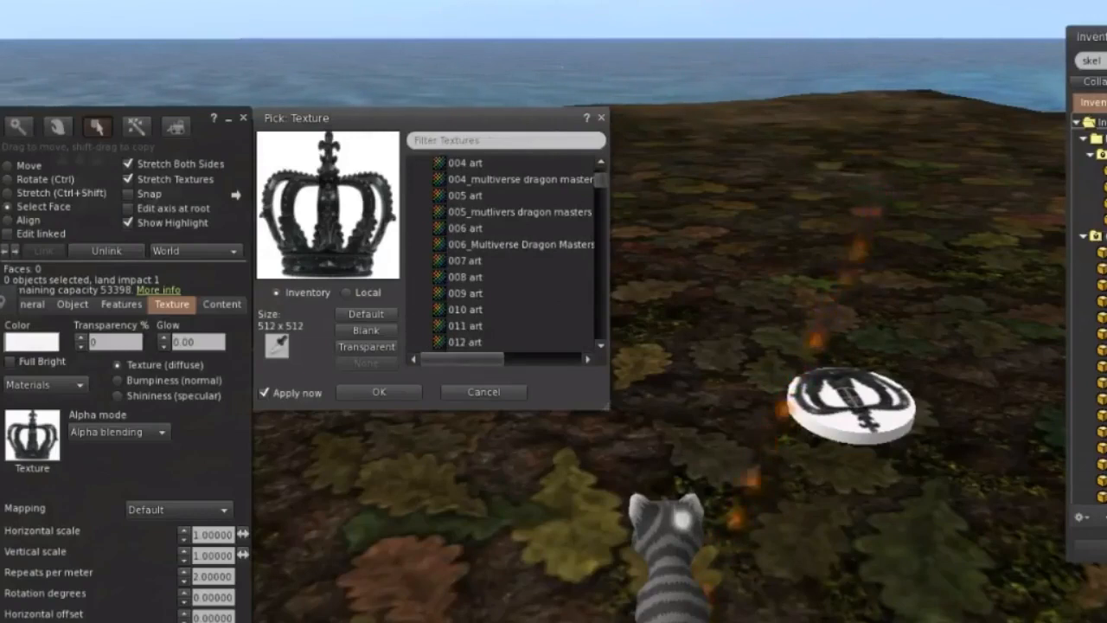
scroll(506, 251, "down", 4)
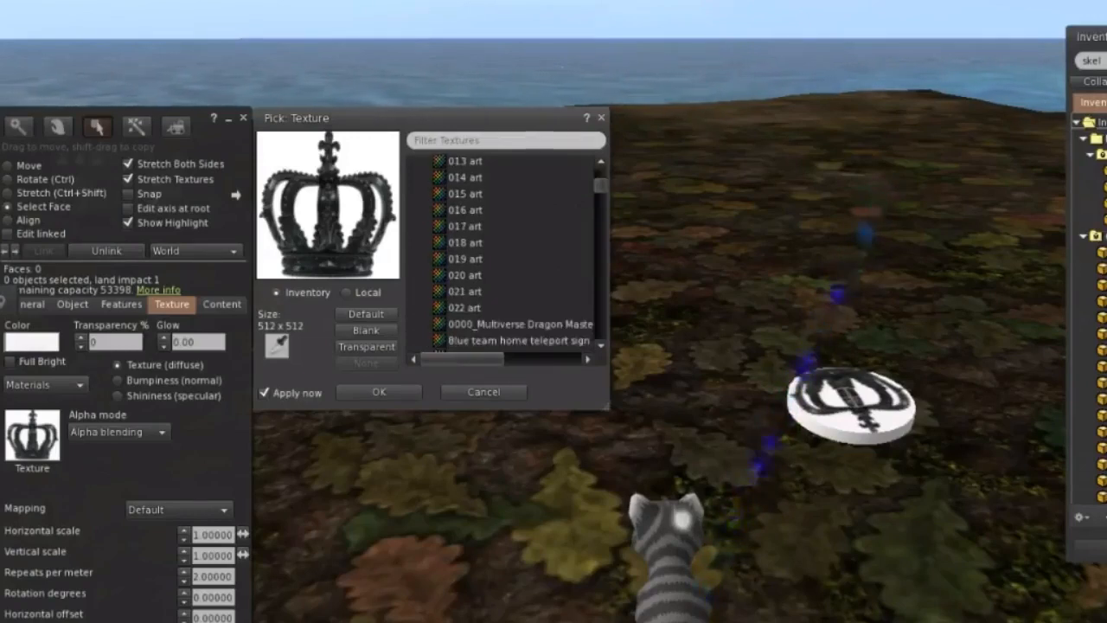
scroll(506, 251, "down", 4)
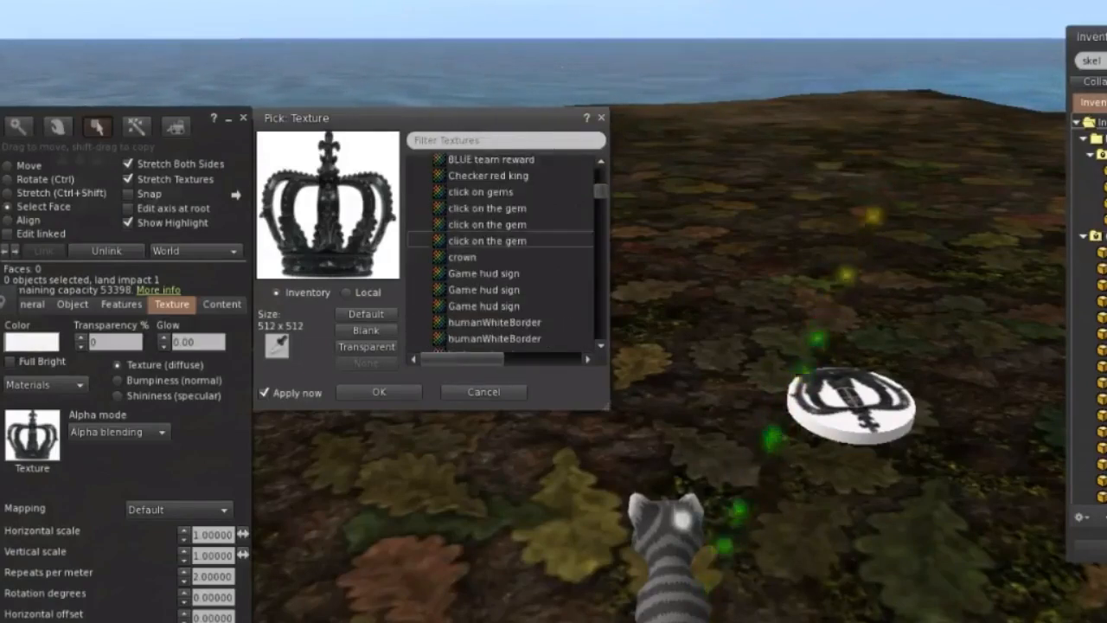
left_click(471, 257)
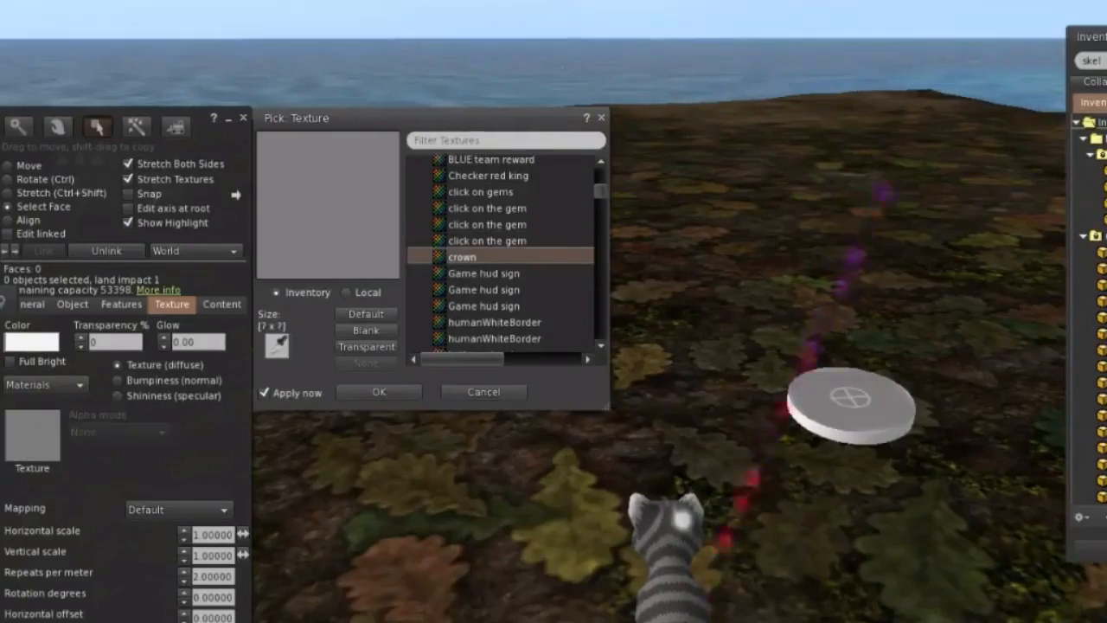
left_click(378, 392)
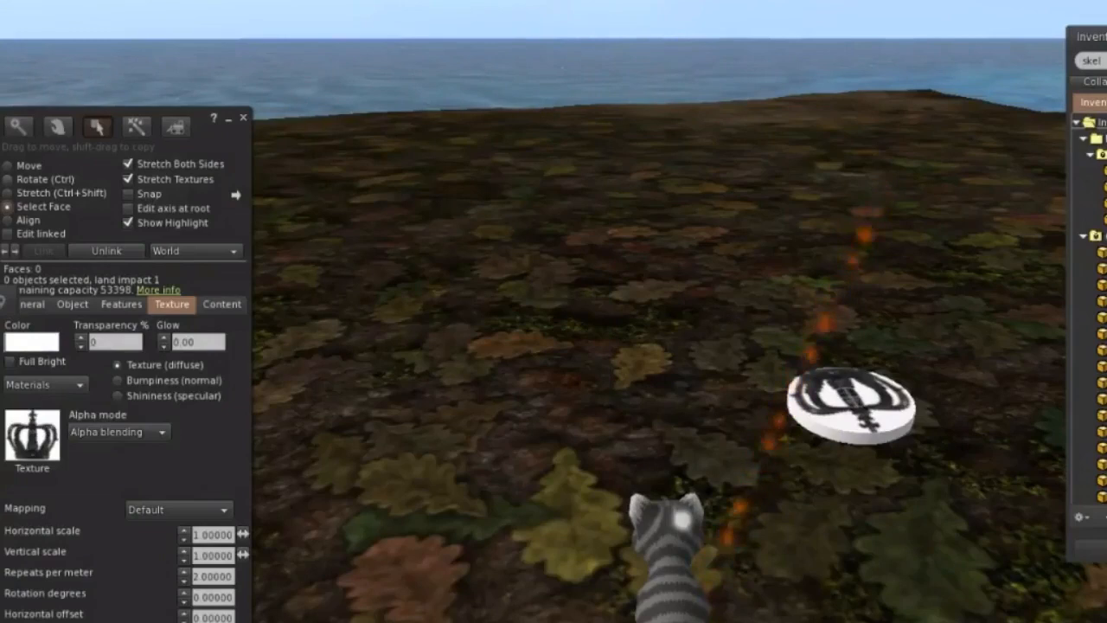
Tilt the crown disc about the X axis to about 281 degrees, and rotate it on to about 10 degrees.
left_click(8, 180)
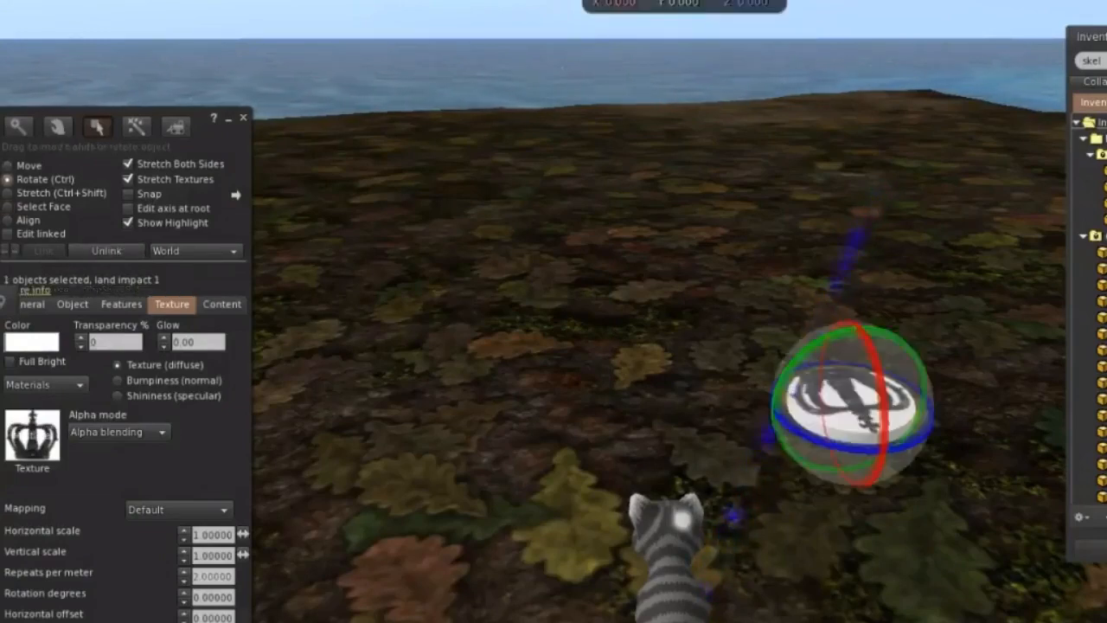
left_click_drag(879, 363, 882, 460)
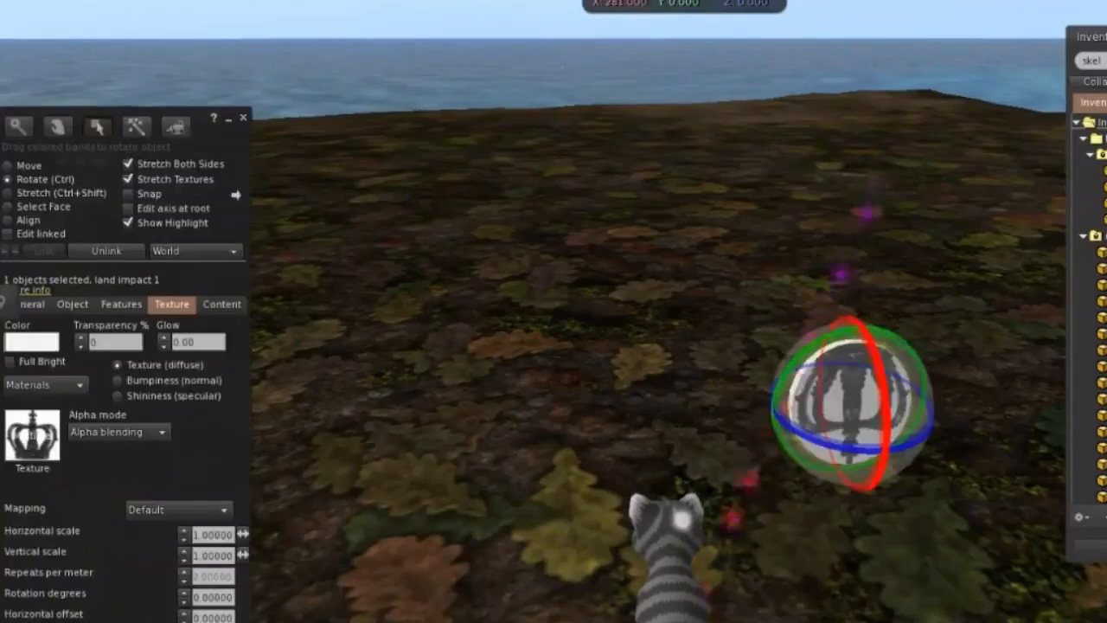
left_click_drag(879, 366, 832, 325)
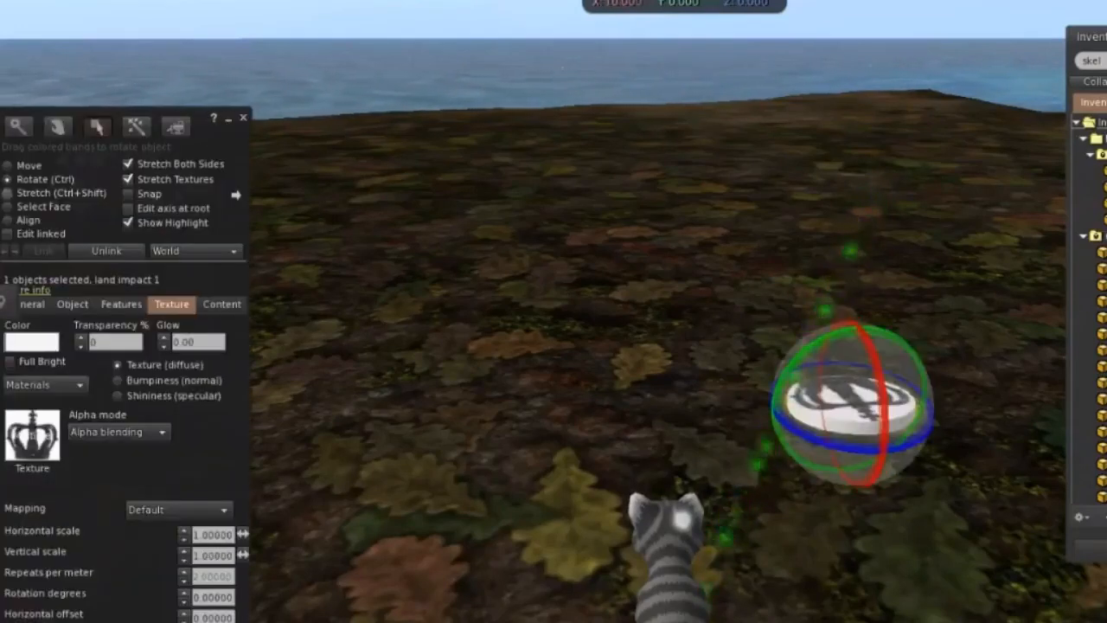
Stretch the crown disc uniformly to about 1.1 m across.
left_click(10, 193)
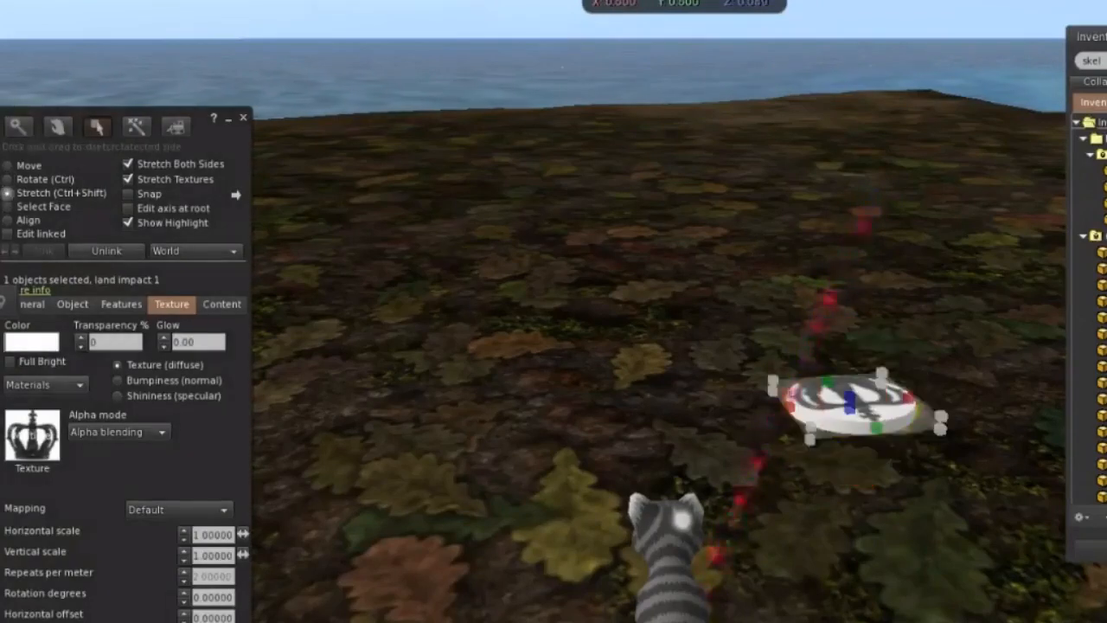
left_click_drag(772, 381, 694, 357)
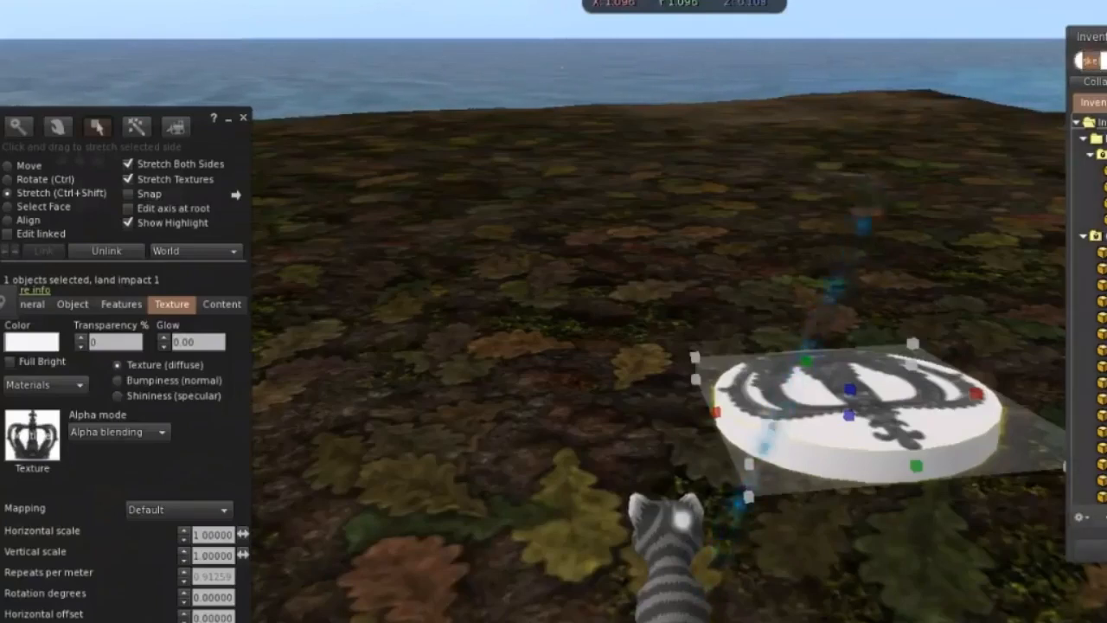
Search the inventory for chess and place the black-and-white chessboard on the ground under the crown disc.
type("chess")
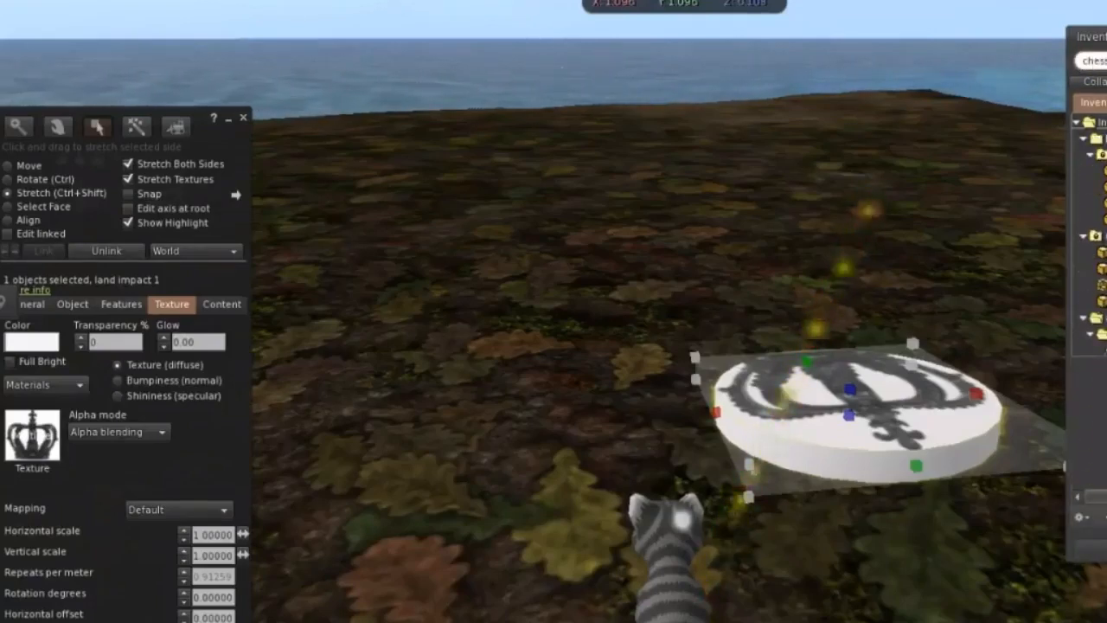
key("BackSpace")
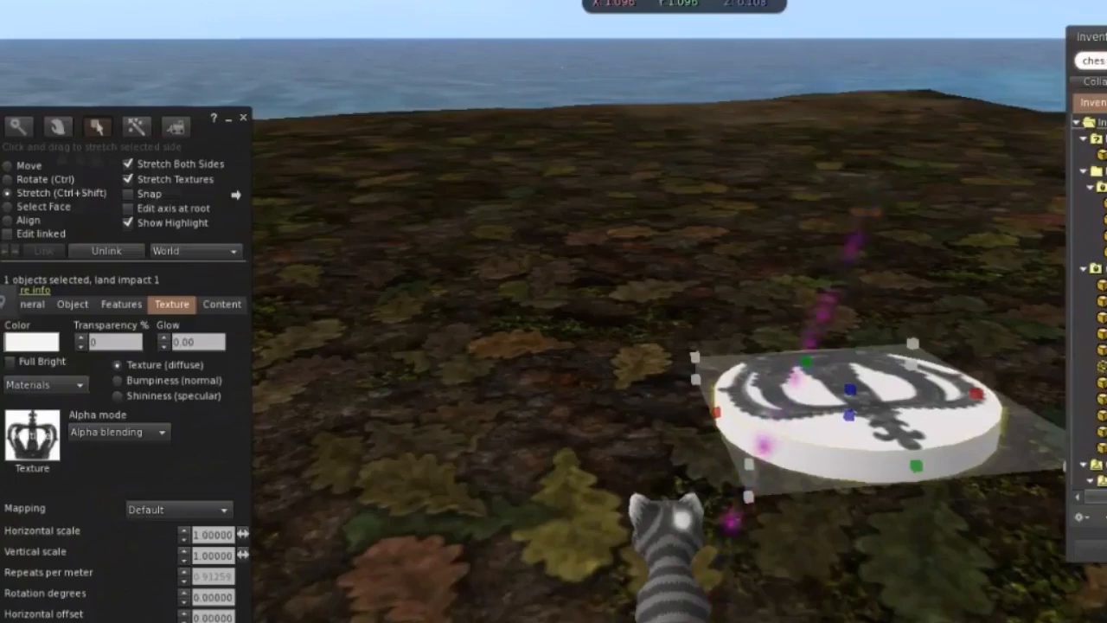
type("s")
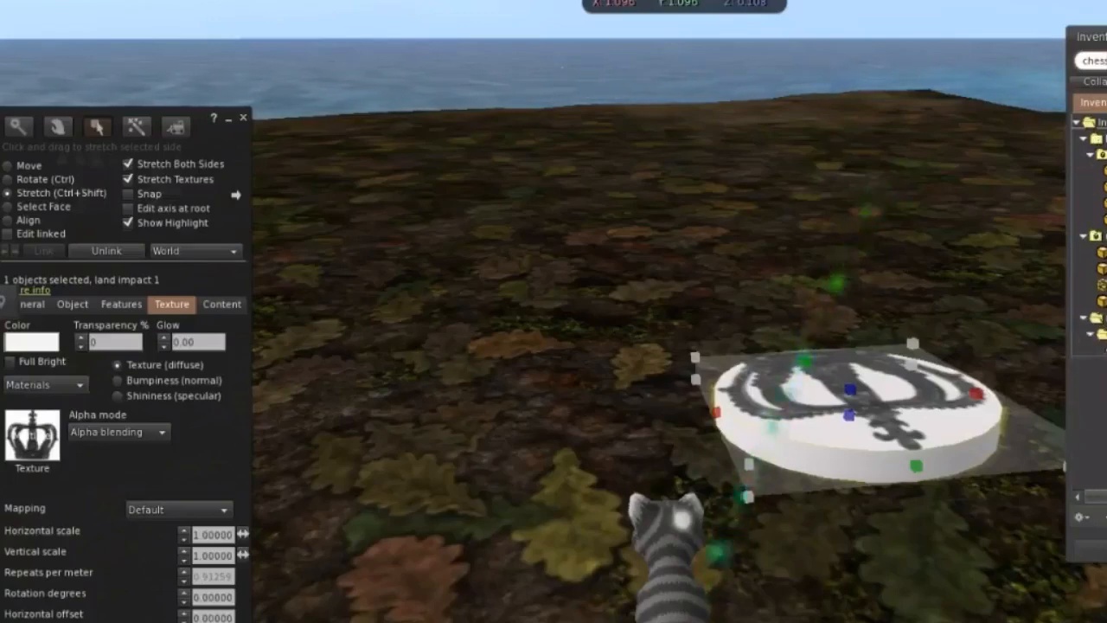
left_click_drag(1103, 171, 458, 299)
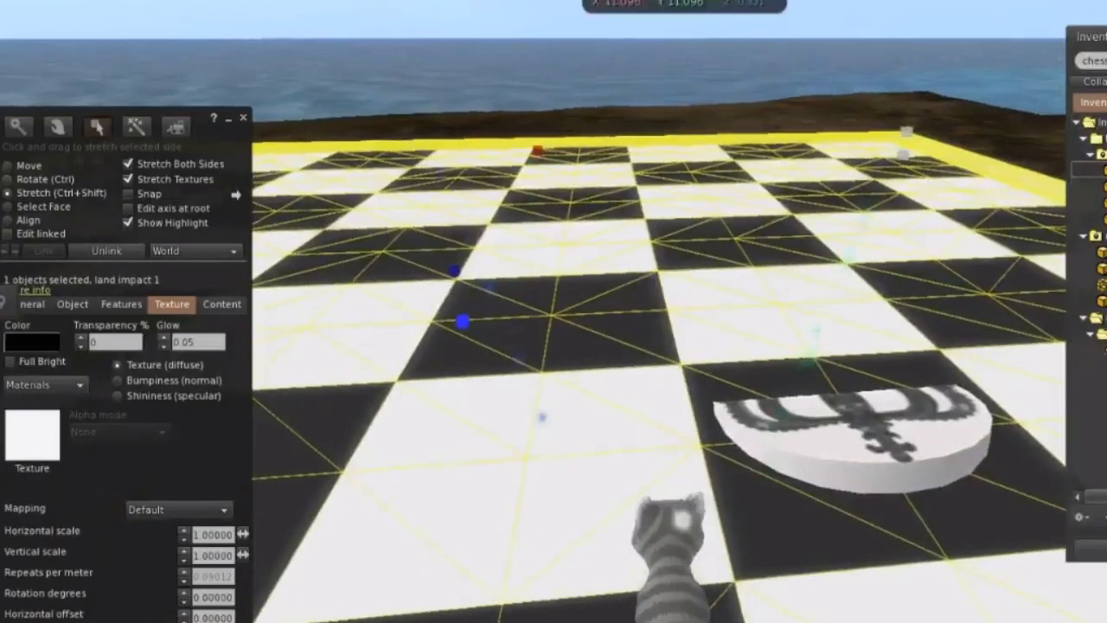
Reopen the crown disc for editing and raise it above the chessboard surface to a Z position of about 21.9.
right_click(865, 481)
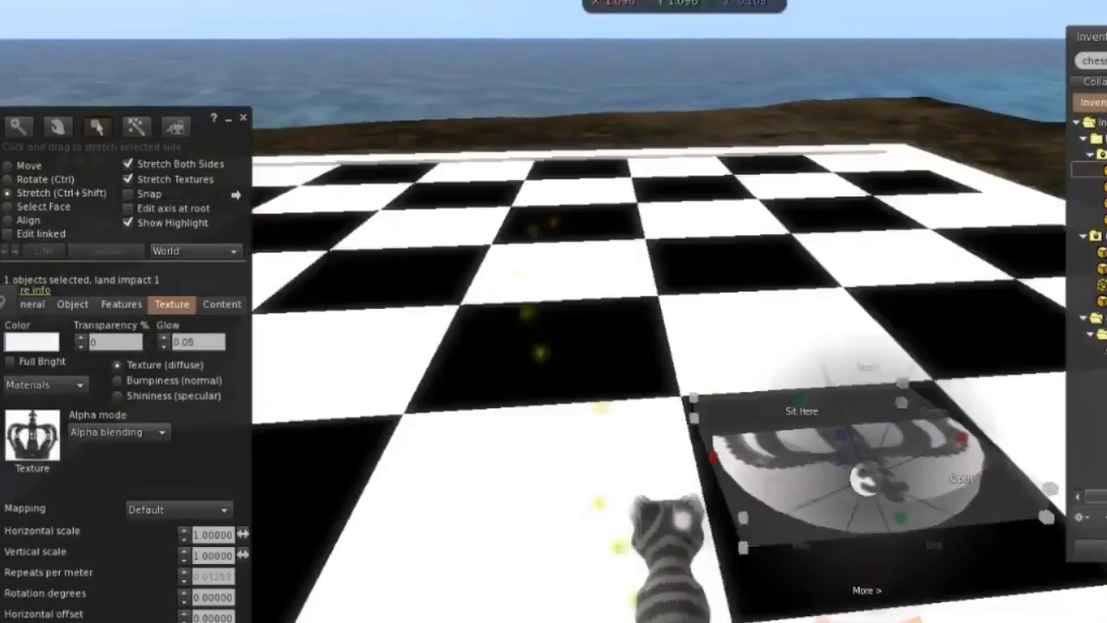
left_click(900, 512)
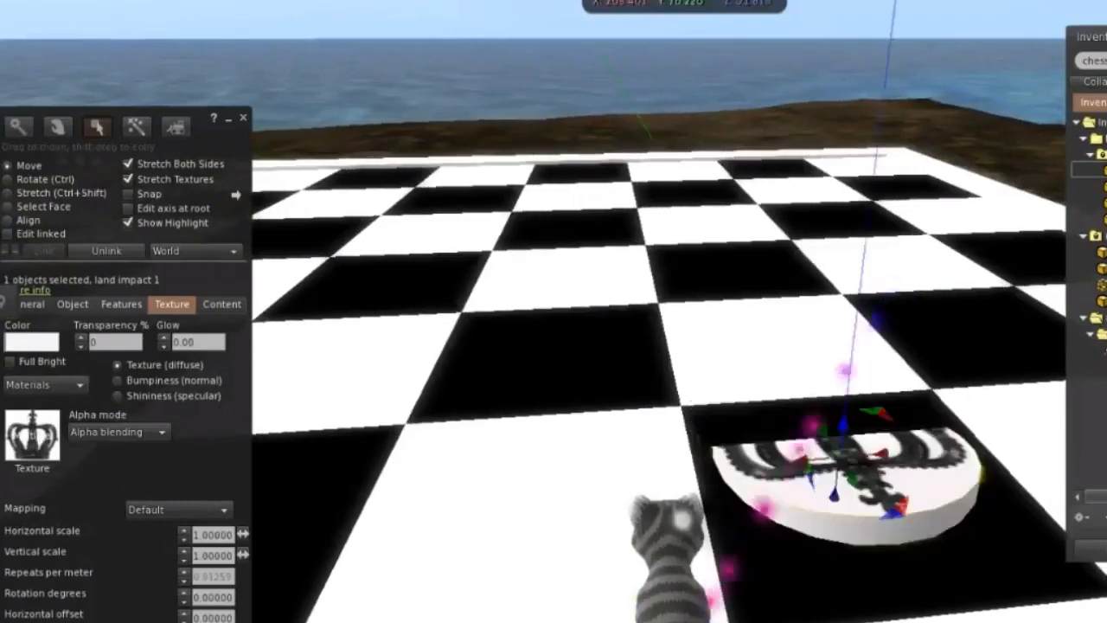
mouse_move(844, 425)
left_mouse_down()
mouse_move(846, 399)
mouse_move(839, 484)
mouse_move(844, 405)
left_mouse_up()
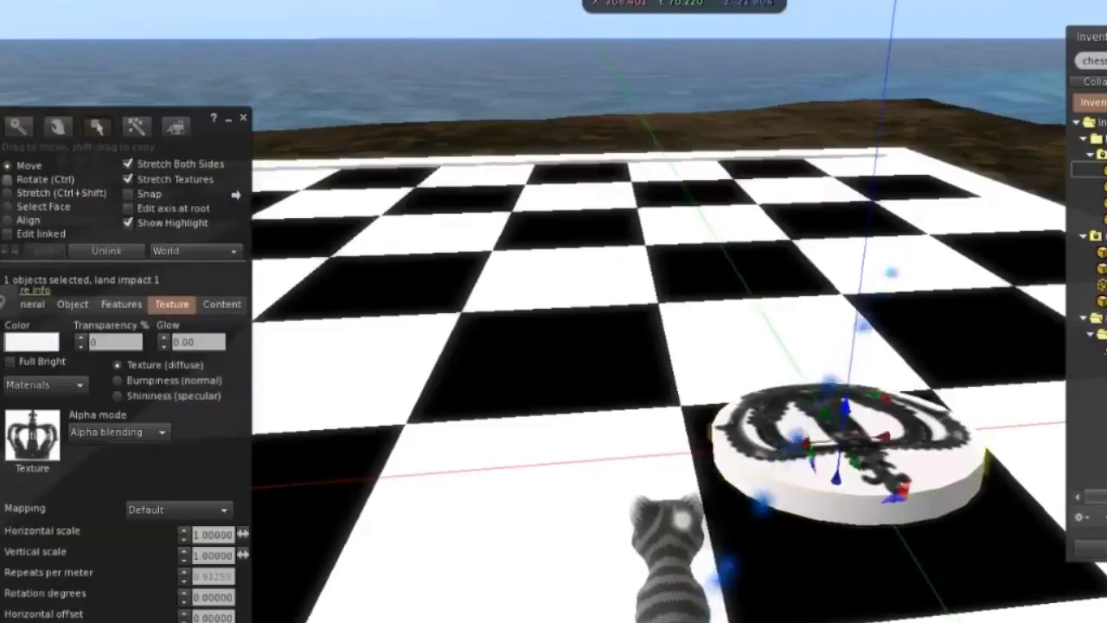
Adjust the crown disc's tilt about the X axis and position it on the black square at about Y 76.4.
key("ctrl")
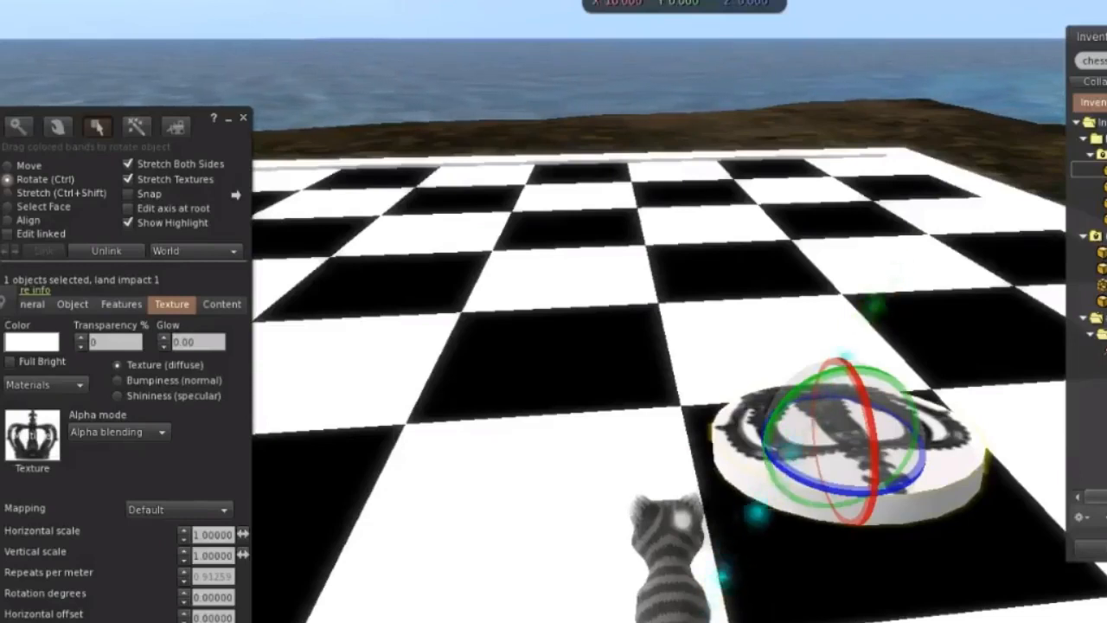
left_click_drag(873, 433, 875, 442)
key("ctrl+z")
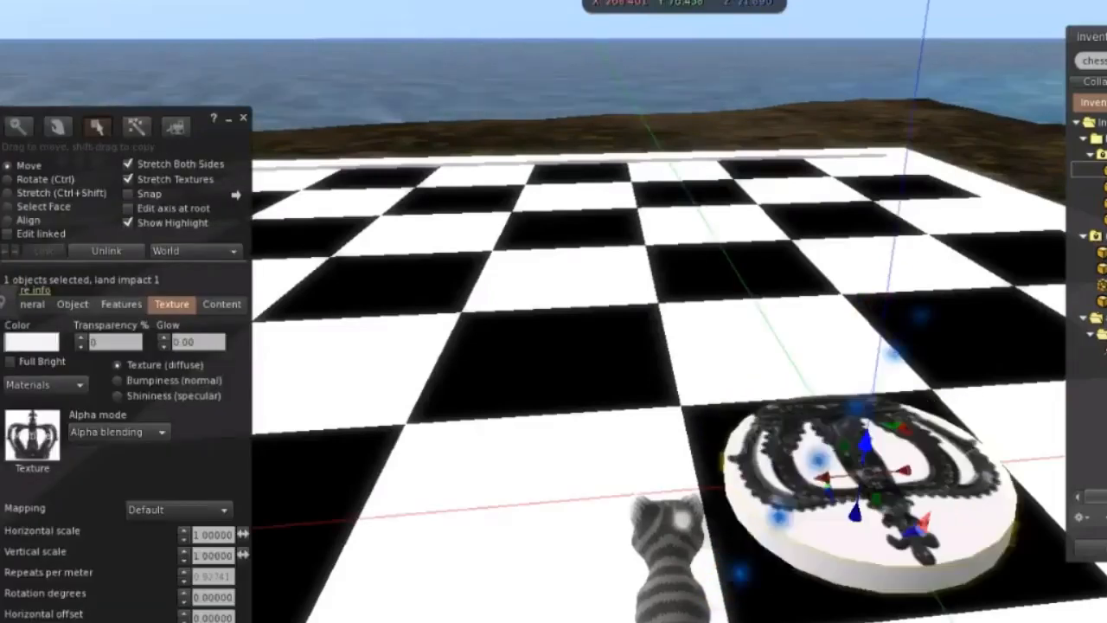
left_click(675, 346)
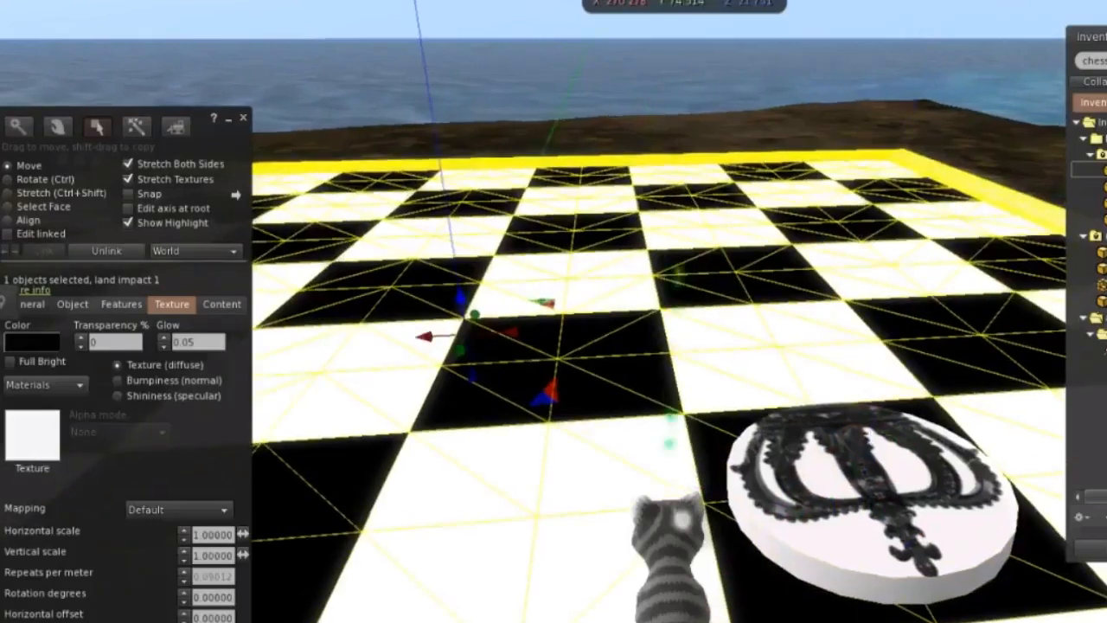
left_click(640, 99)
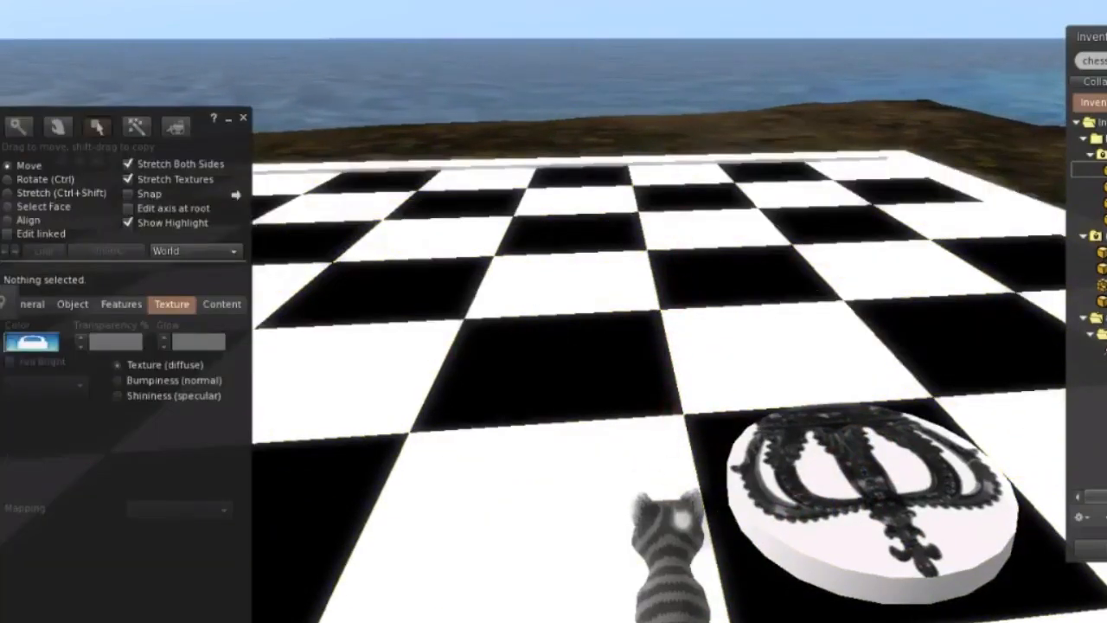
Duplicate the crown disc and move the copy onto the white square just beyond the original.
left_click(867, 484)
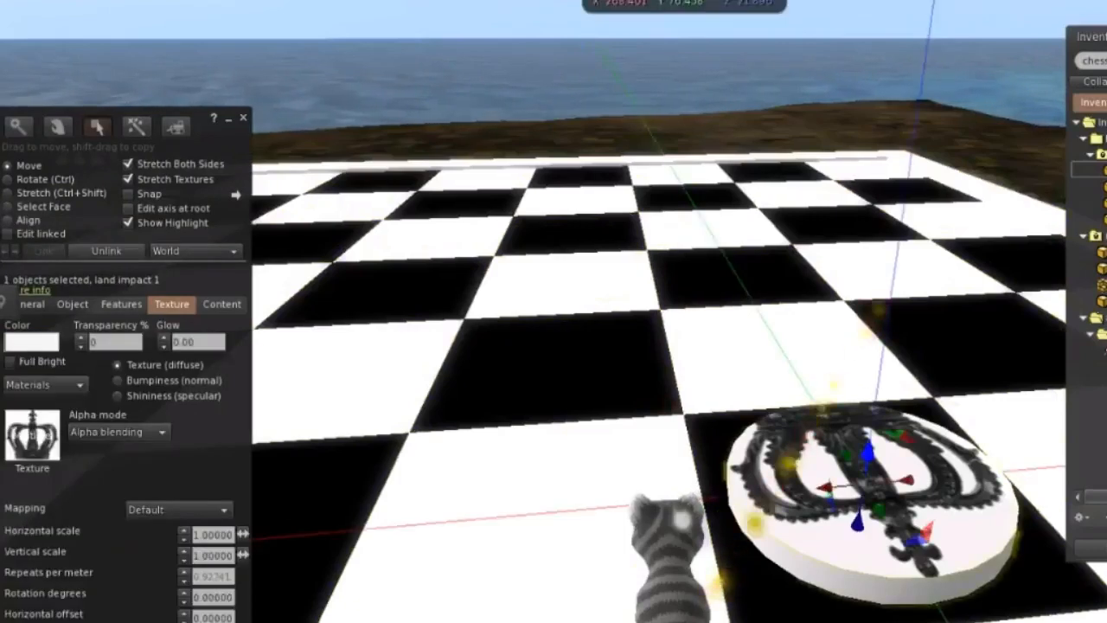
key("ctrl+d")
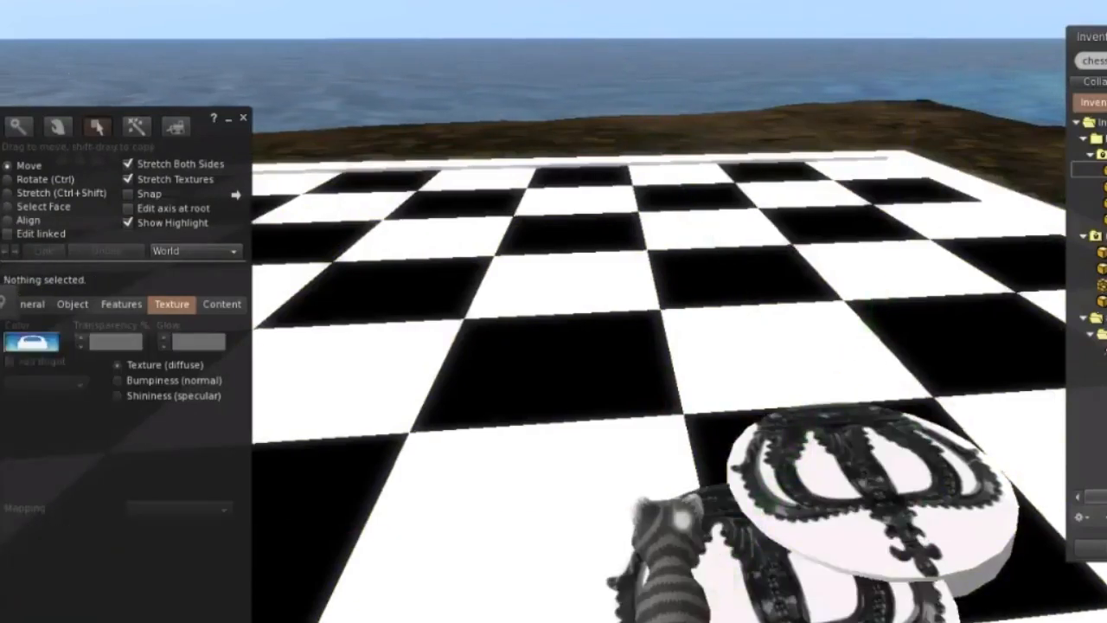
right_click(737, 593)
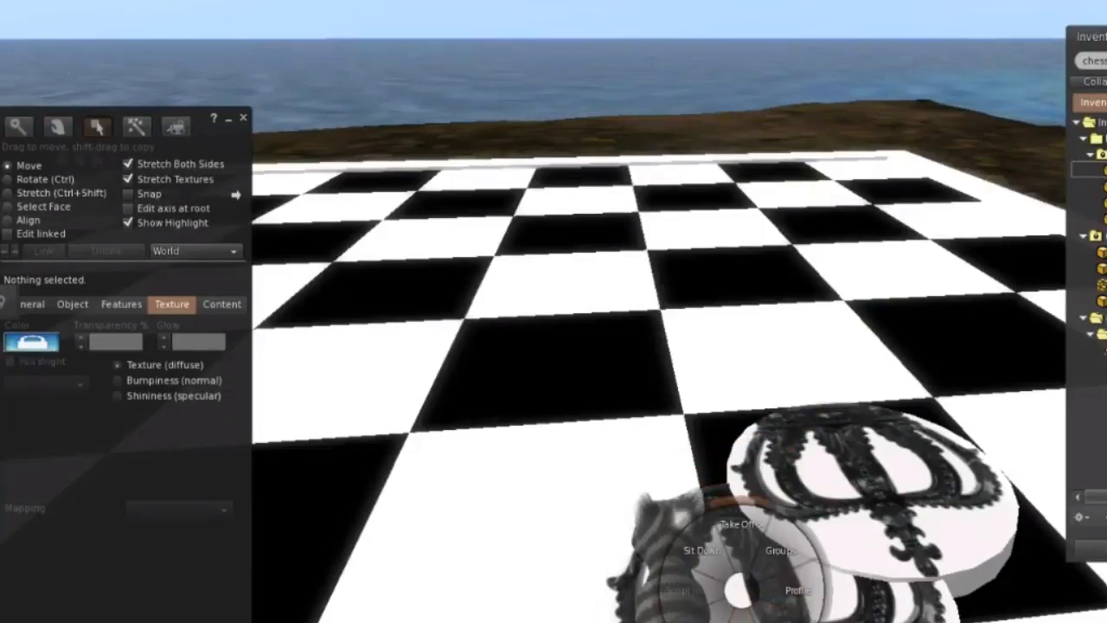
left_click(709, 380)
left_click(778, 597)
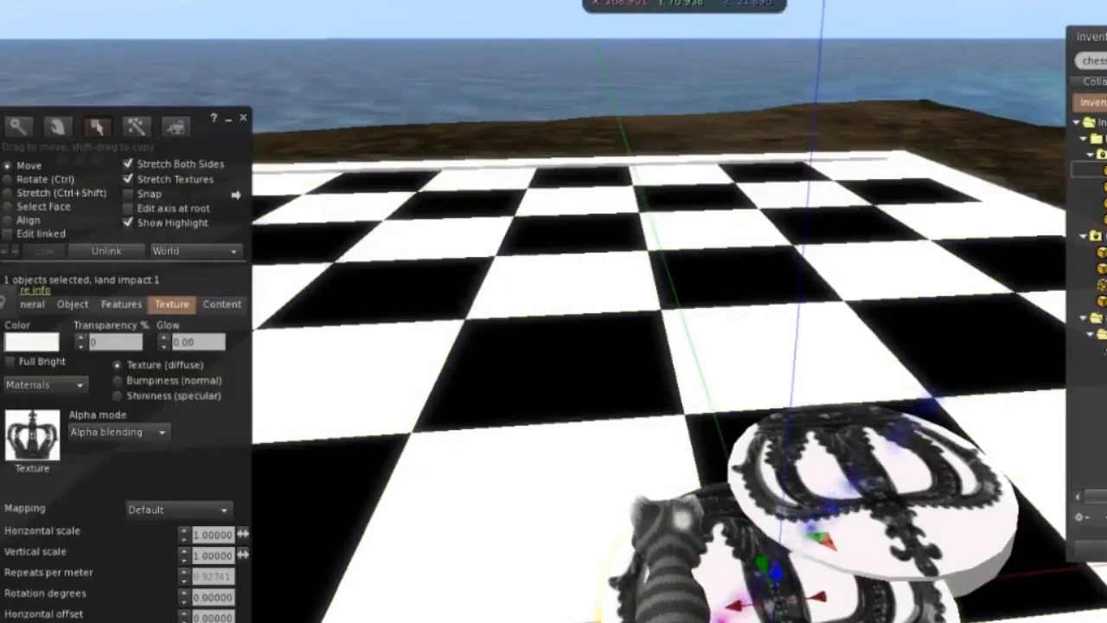
left_click_drag(761, 563, 825, 329)
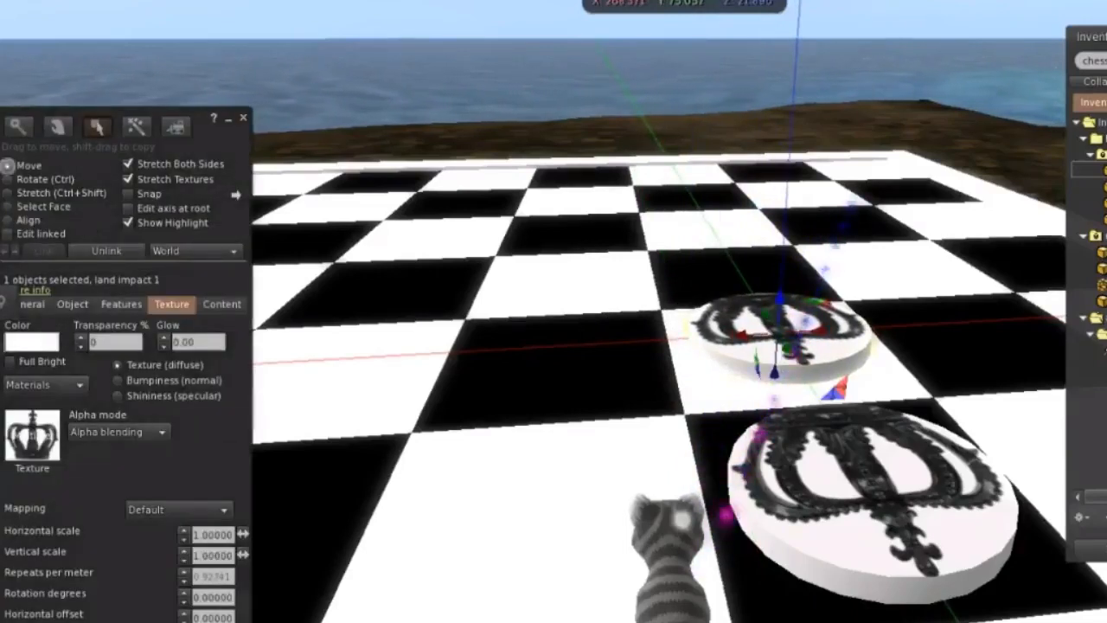
Try black and white on the copied disc, recolour it blue with RGB 62, 62, 255, and toggle Full Bright.
left_click(32, 341)
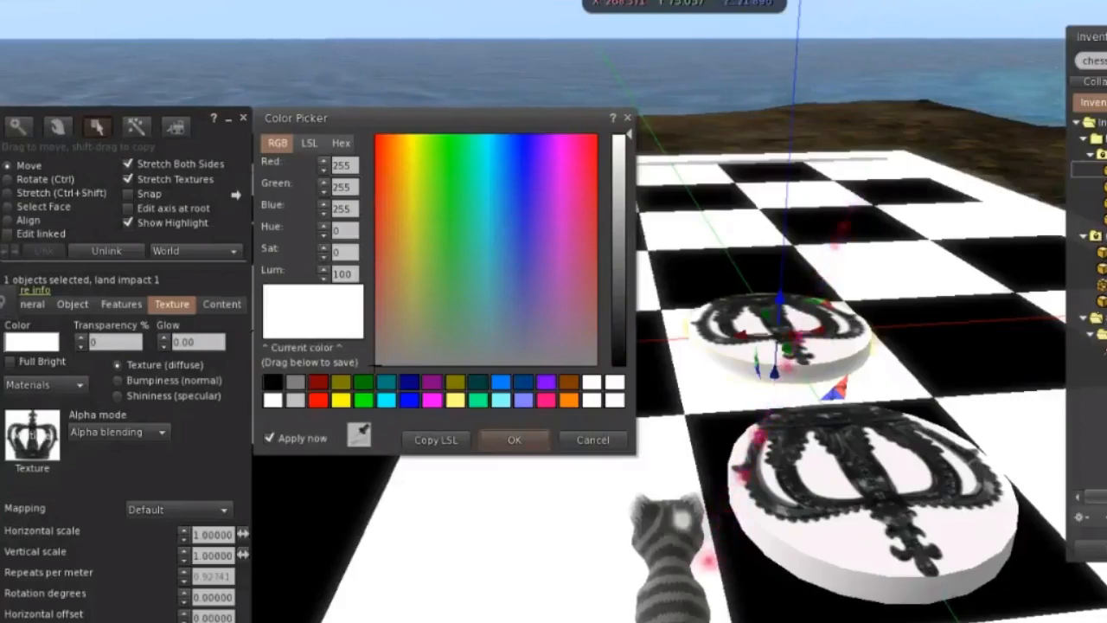
left_click(273, 382)
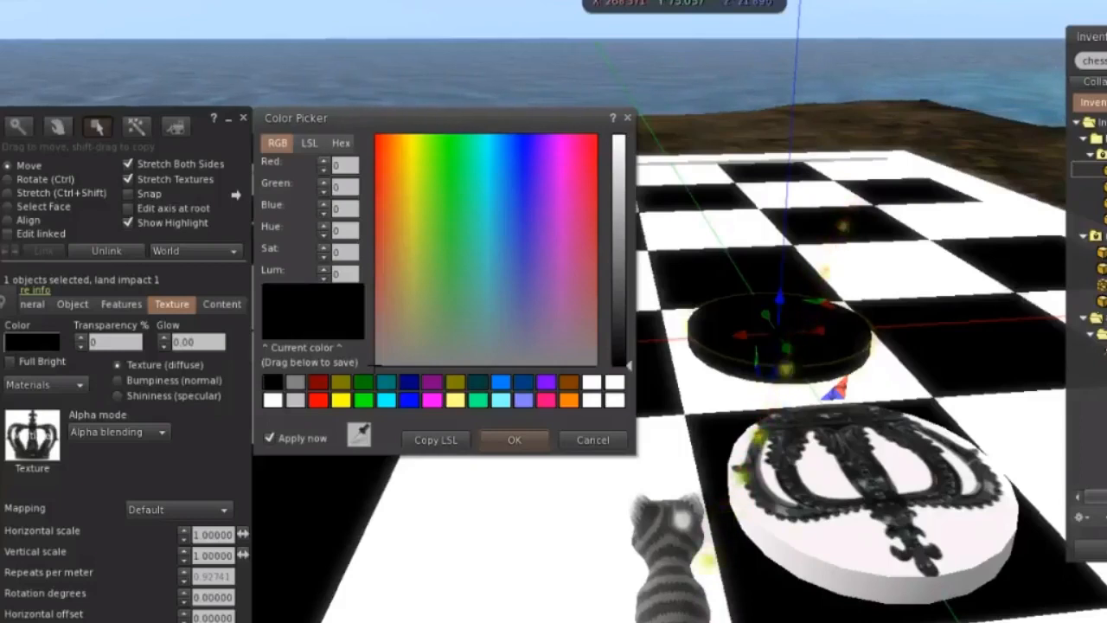
left_click(273, 400)
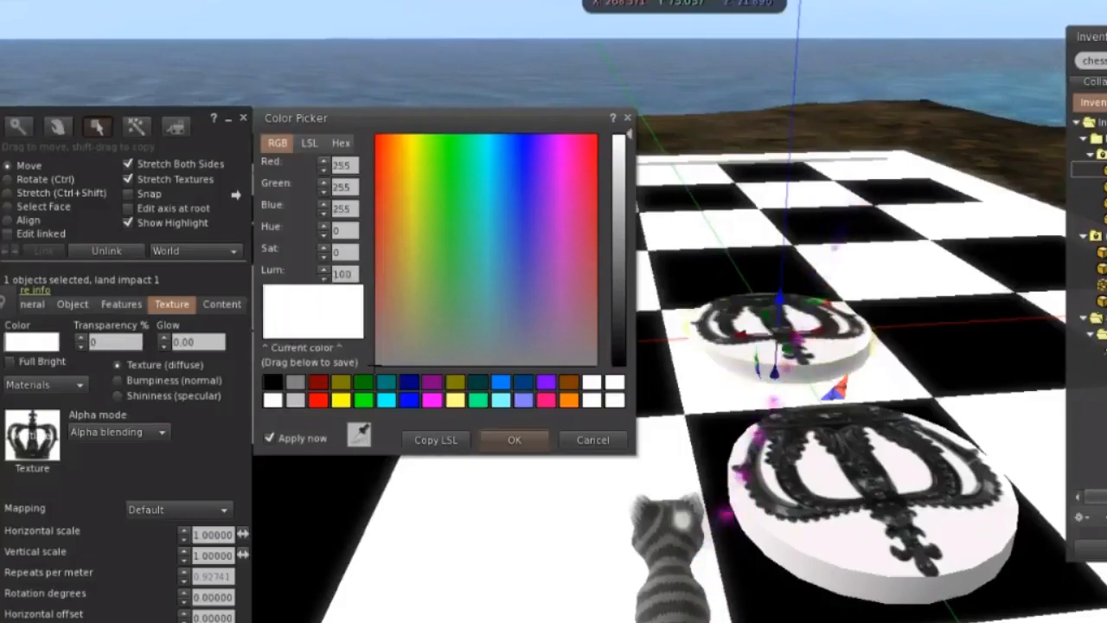
left_click(522, 134)
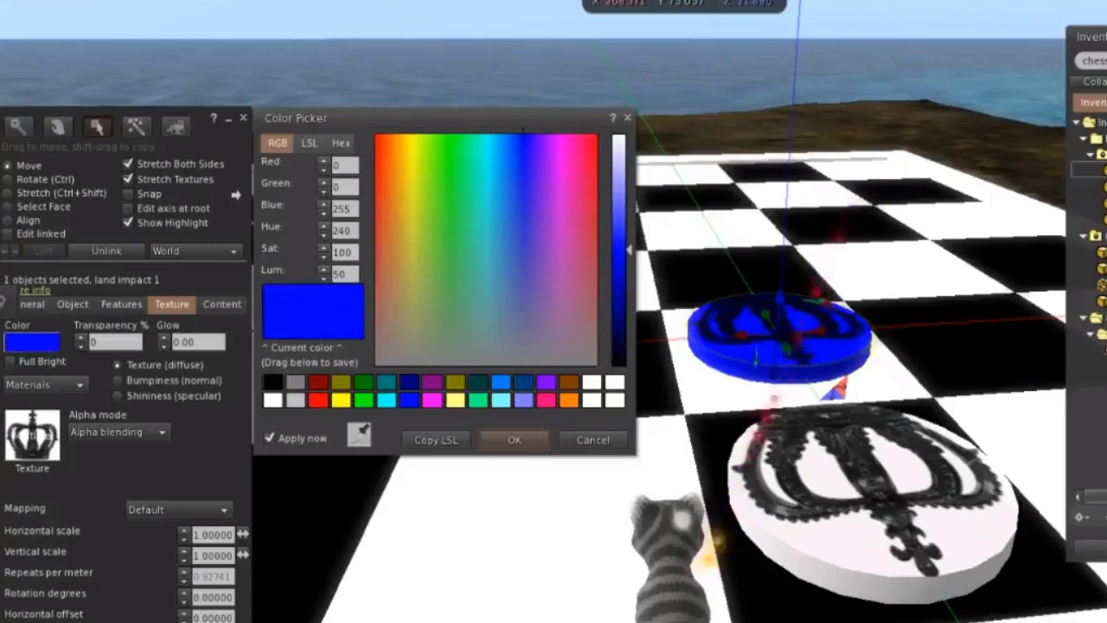
left_click(620, 202)
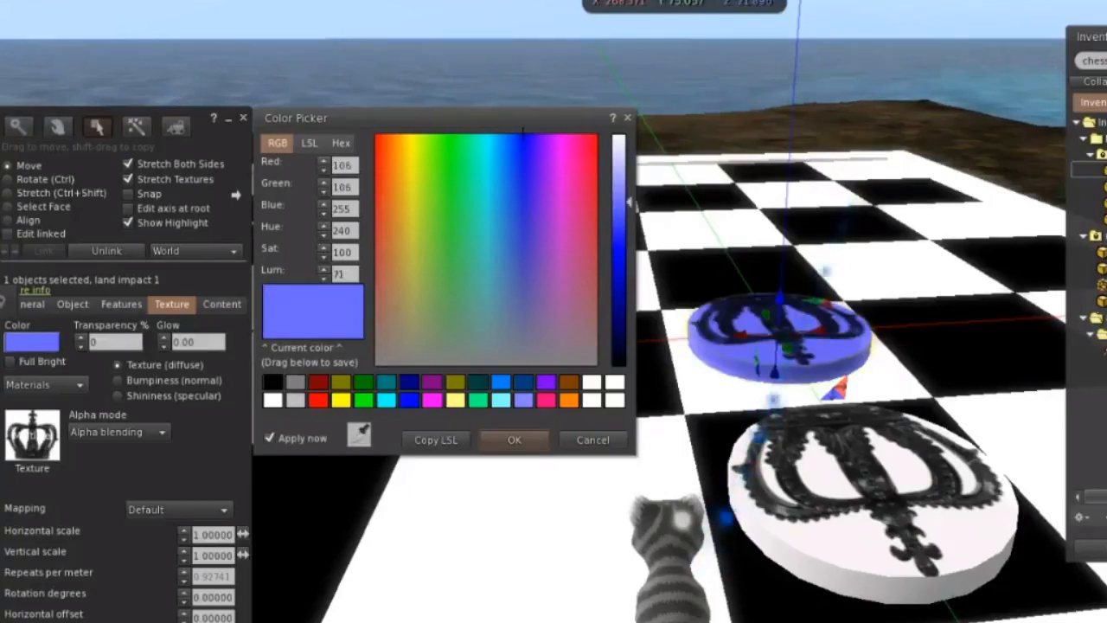
left_click(619, 222)
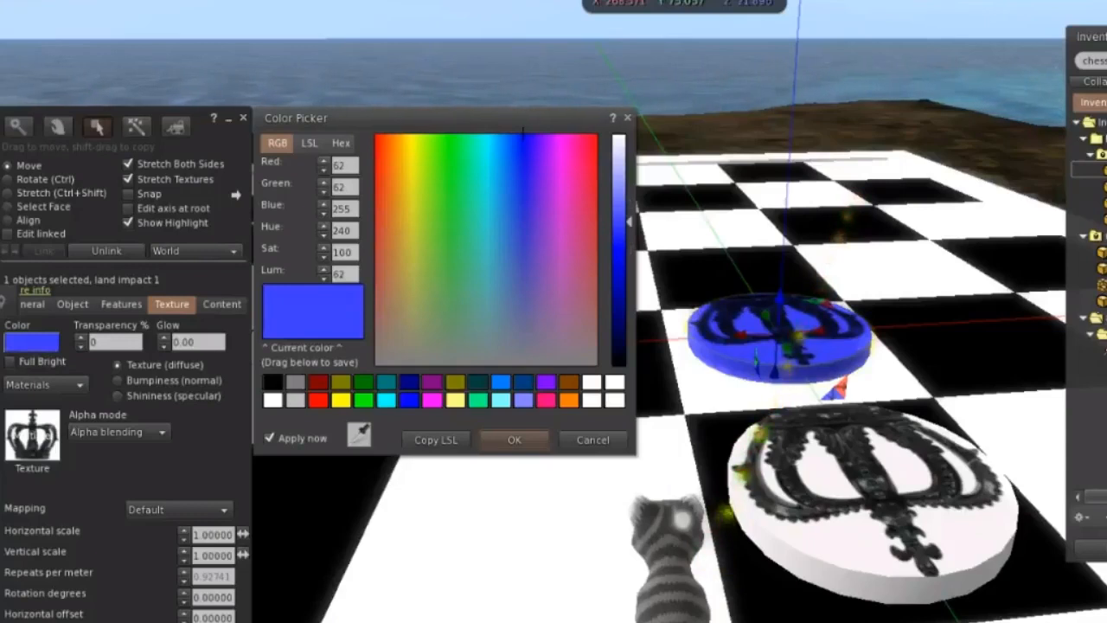
left_click(10, 362)
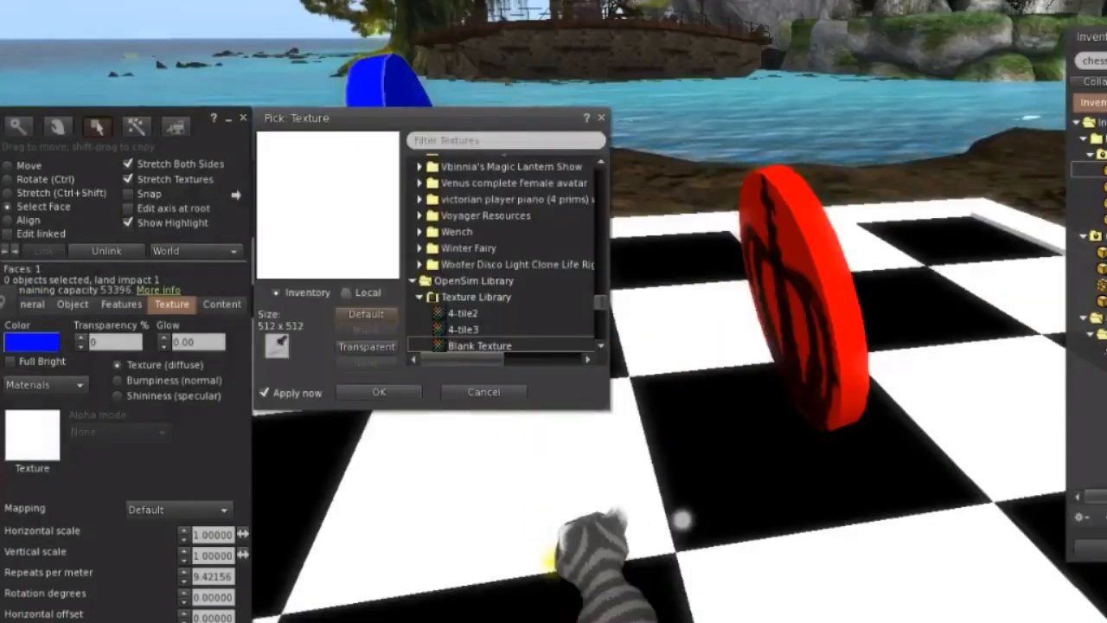
Add a checkers image from the Desktop as a local texture and apply it to the blue disc's rim.
left_click(346, 292)
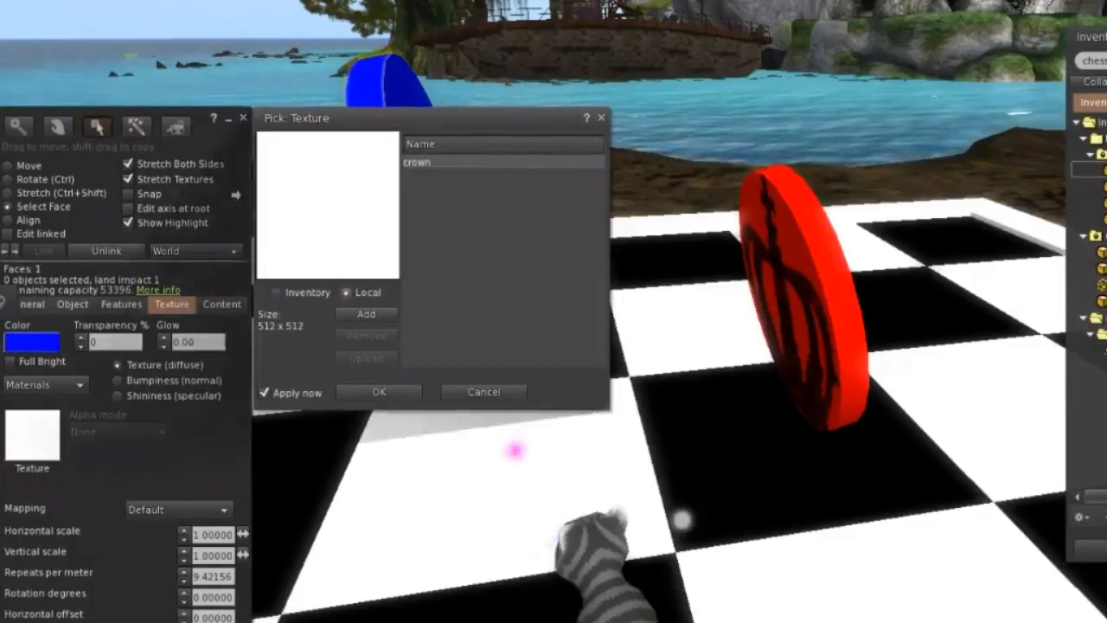
left_click(366, 314)
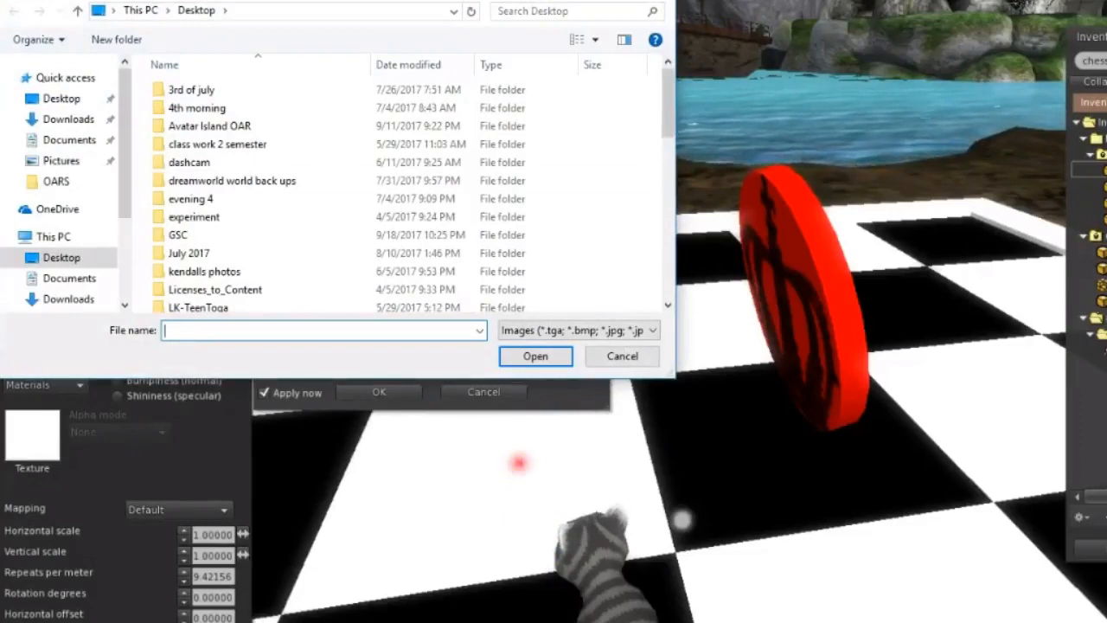
scroll(490, 113, "down", 4)
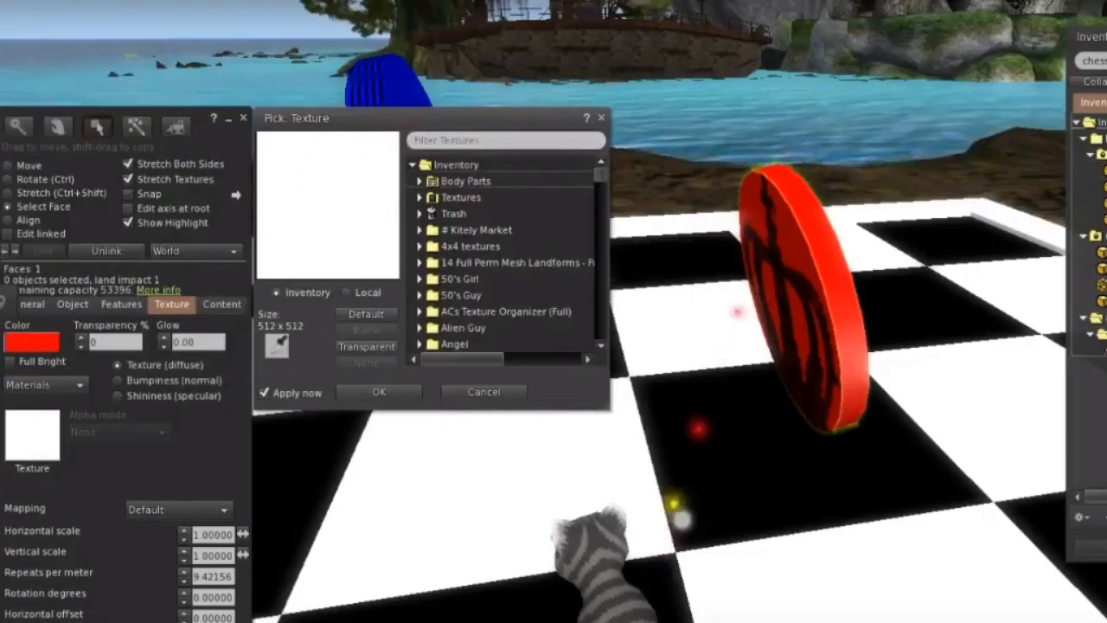
Apply the checkers texture from the inventory's Textures folder to the red disc's rim.
left_click(419, 197)
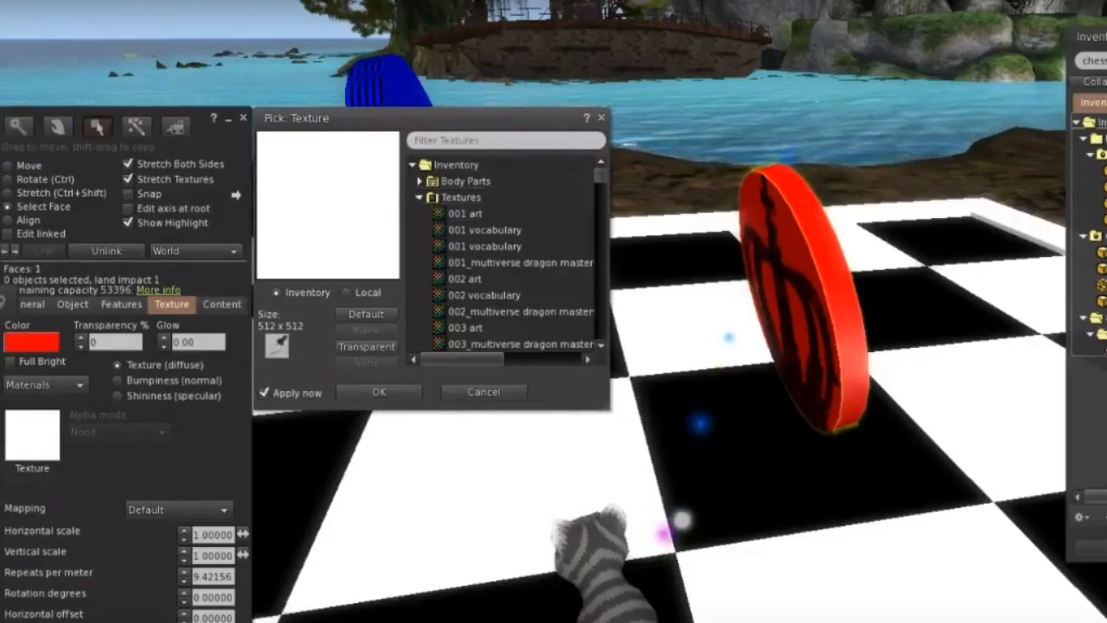
scroll(506, 251, "down", 10)
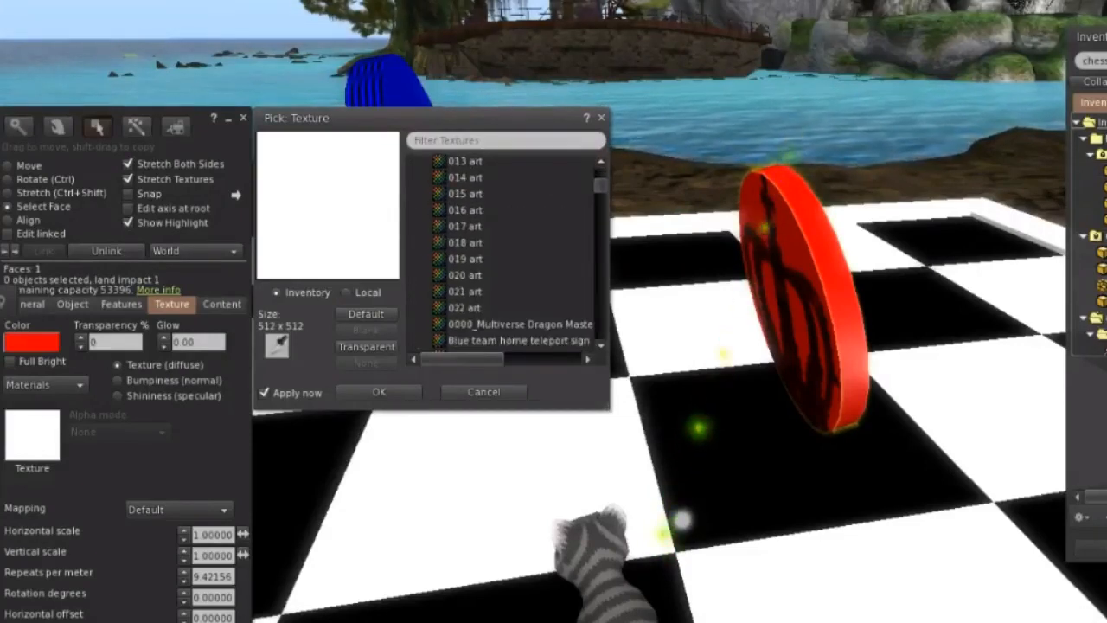
scroll(506, 251, "down", 4)
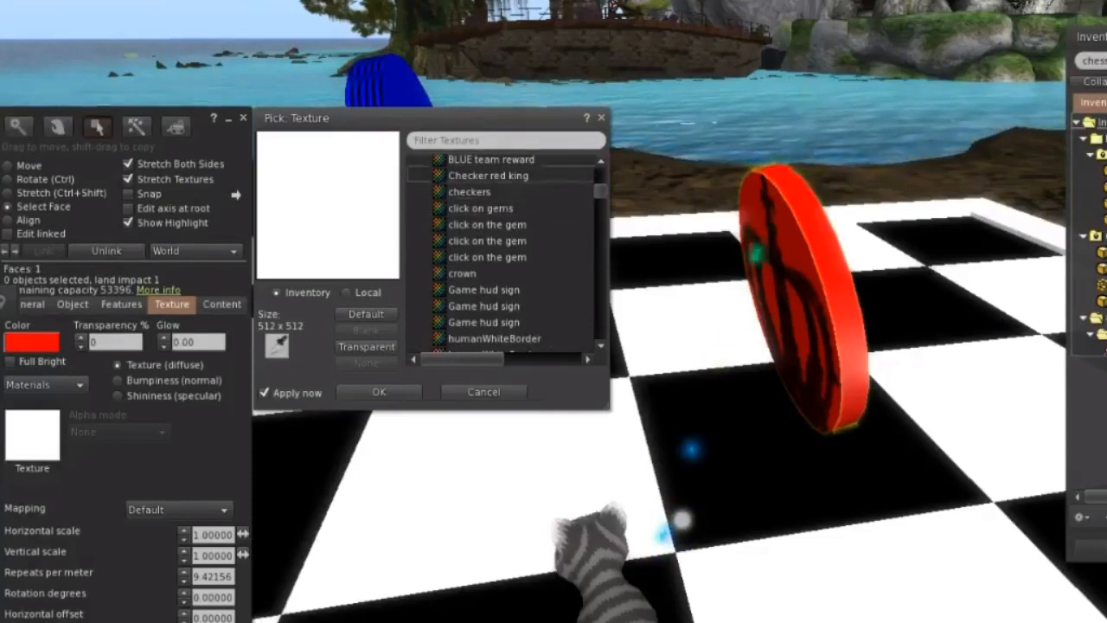
left_click(469, 192)
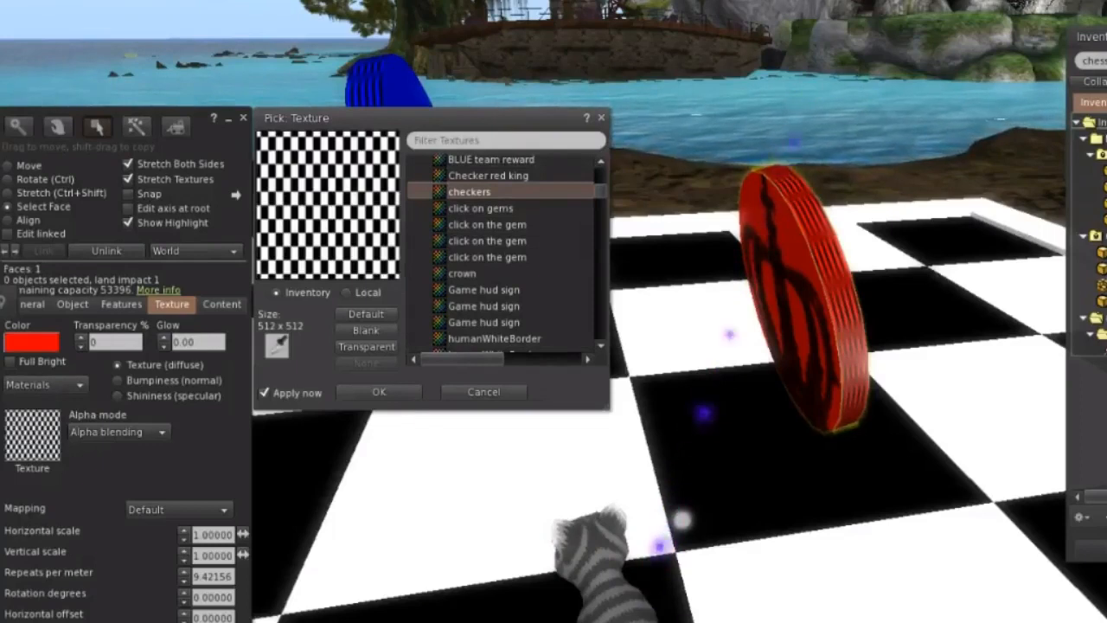
left_click(378, 391)
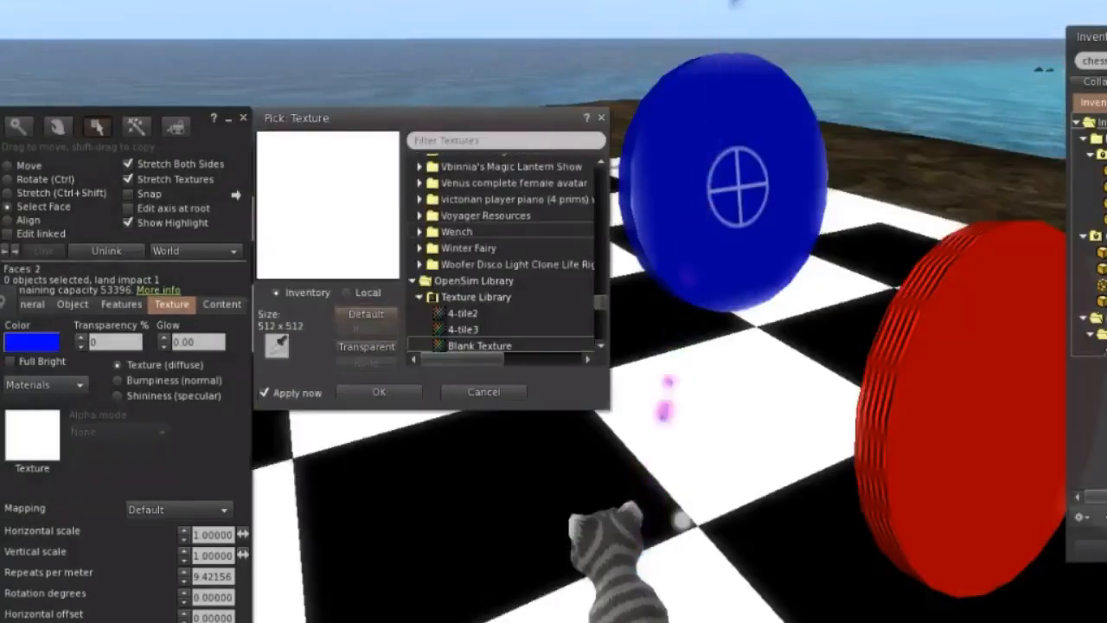
Try the steel texture from the Texture Library on the blue disc's plain flat face.
scroll(502, 255, "down", 4)
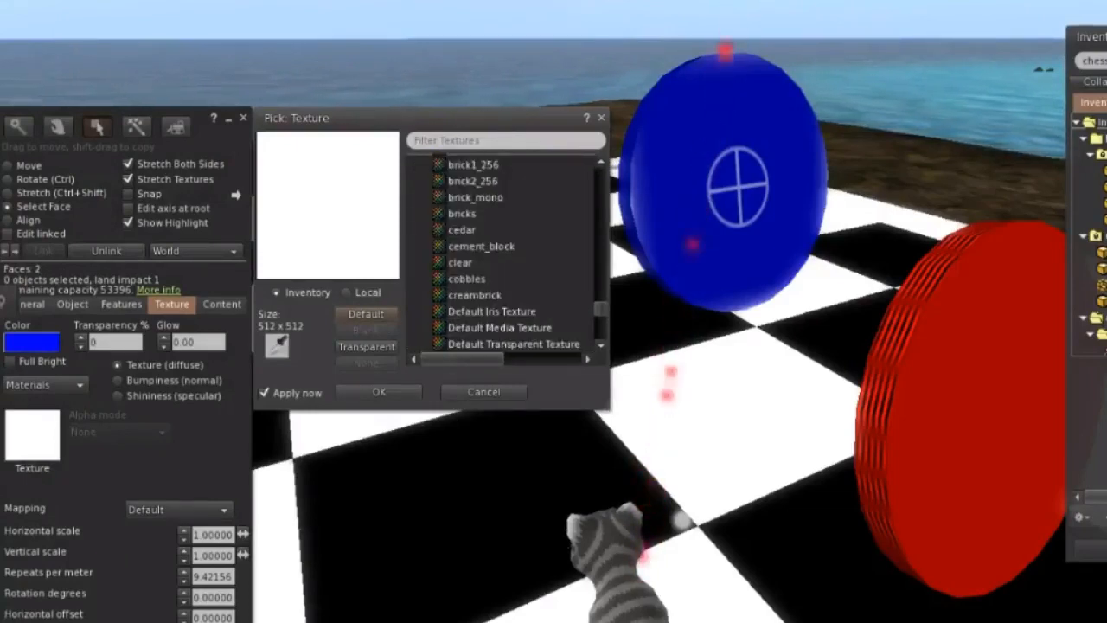
scroll(502, 255, "down", 5)
scroll(501, 255, "down", 5)
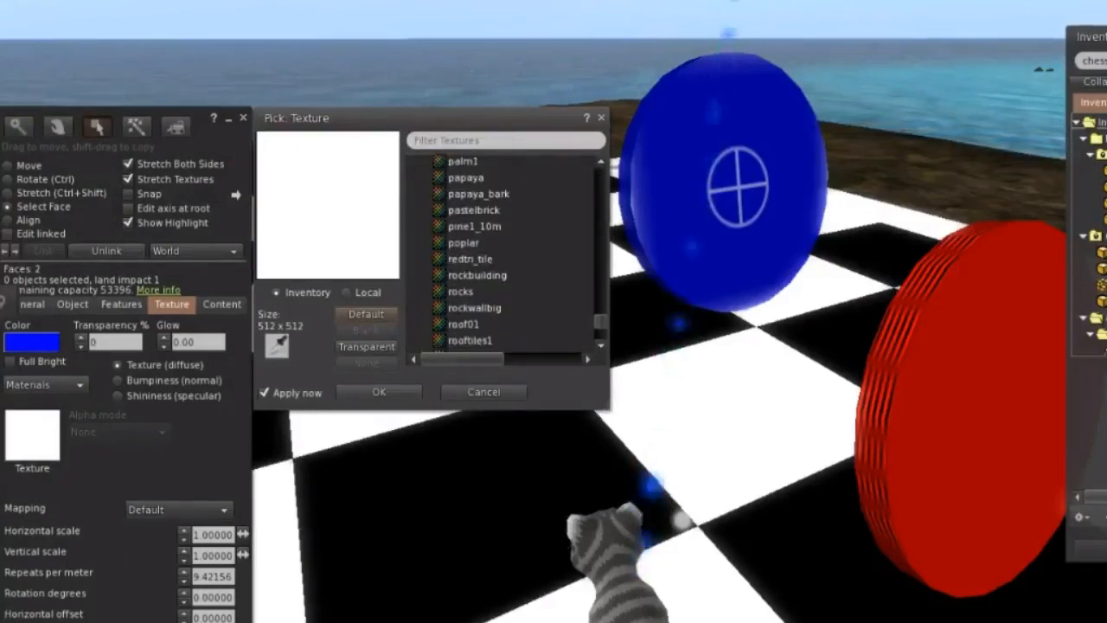
scroll(502, 255, "down", 4)
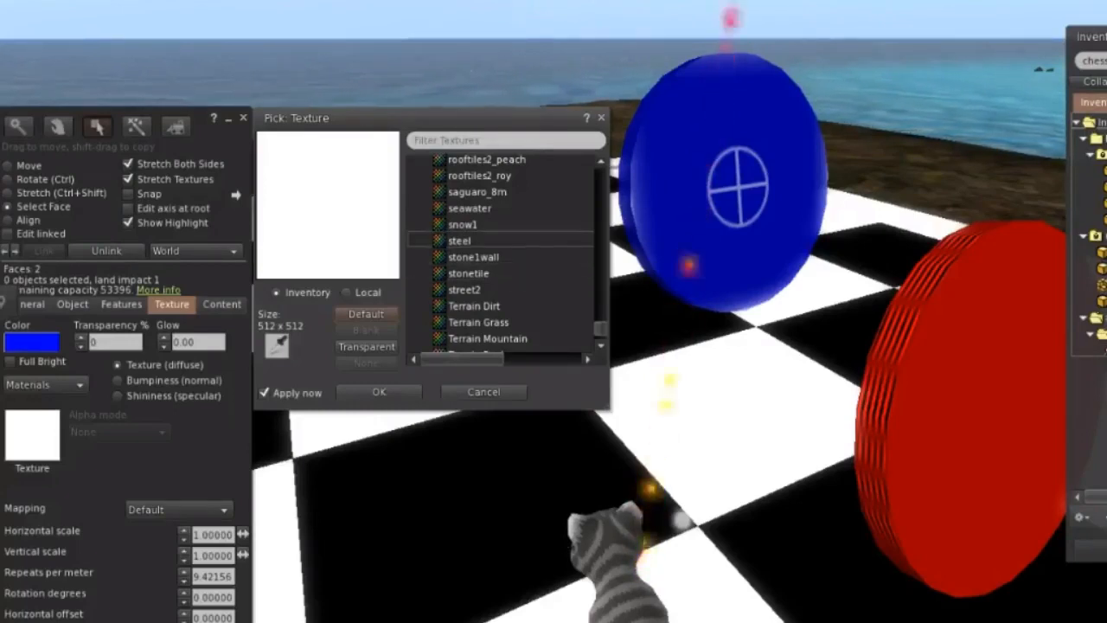
left_click(460, 241)
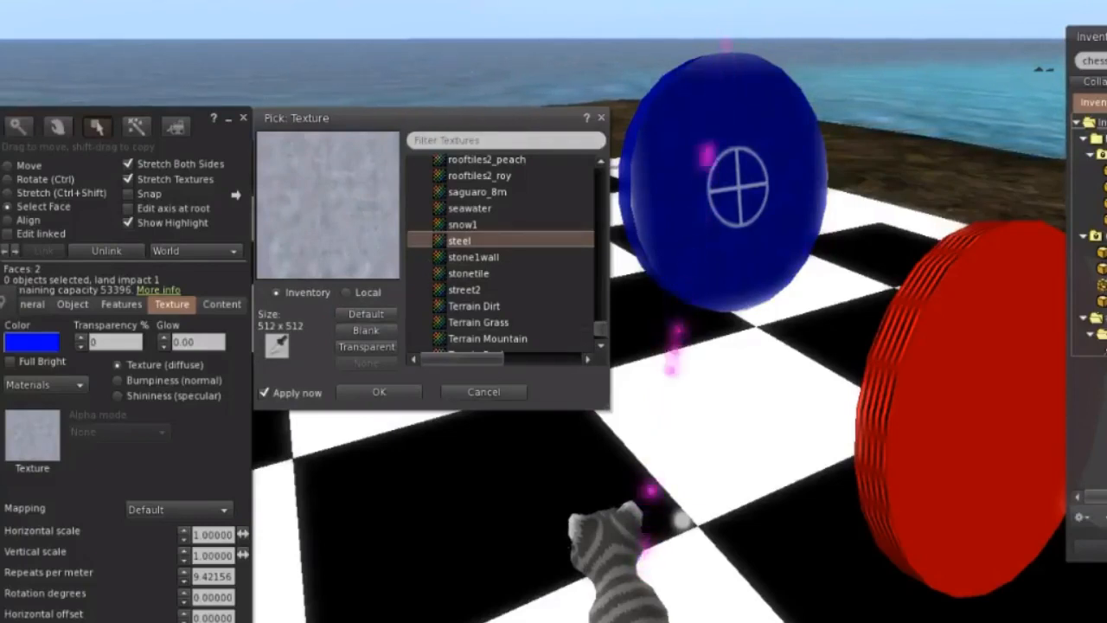
Apply the redtn_tile texture from the Texture Library to the plain flat faces of the red and blue discs.
left_click(1010, 413)
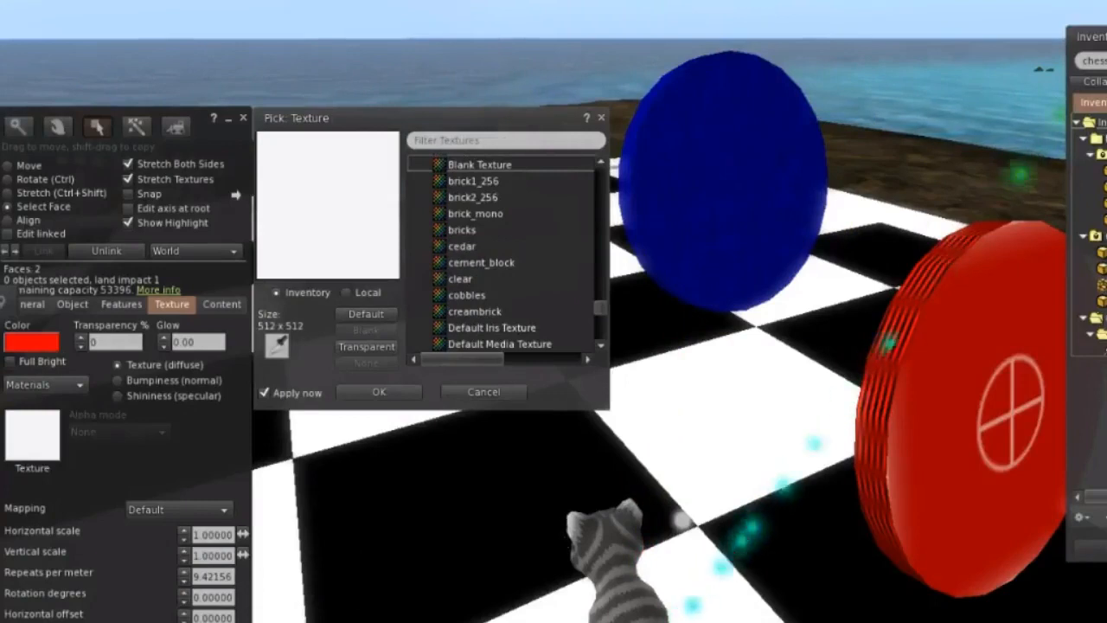
scroll(506, 255, "down", 10)
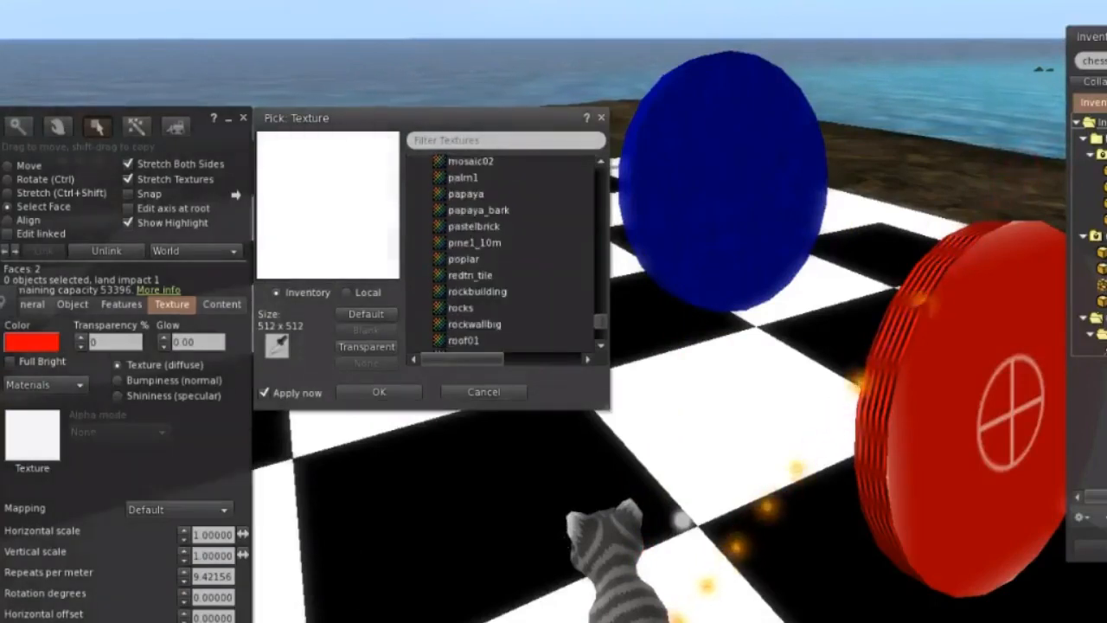
scroll(506, 255, "down", 5)
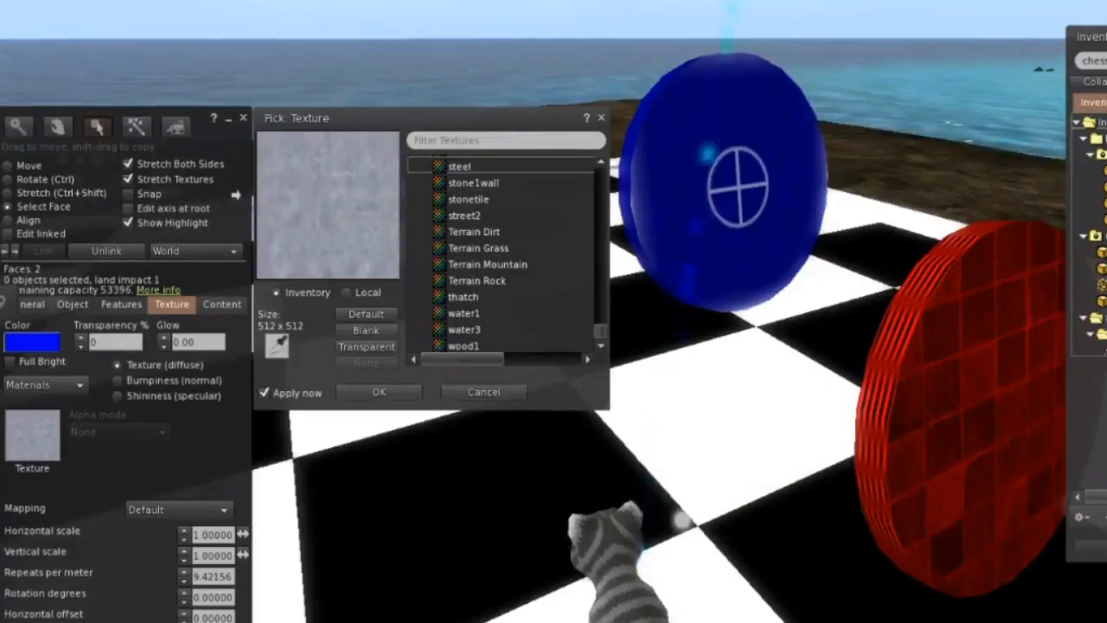
left_click(459, 166)
scroll(506, 256, "up", 5)
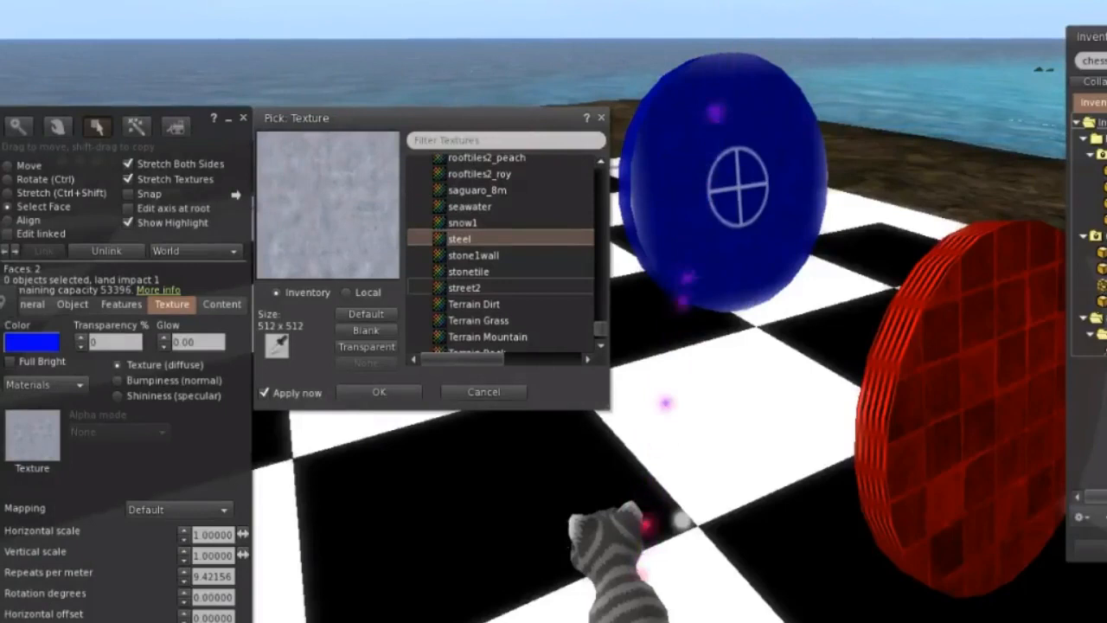
left_click(465, 288)
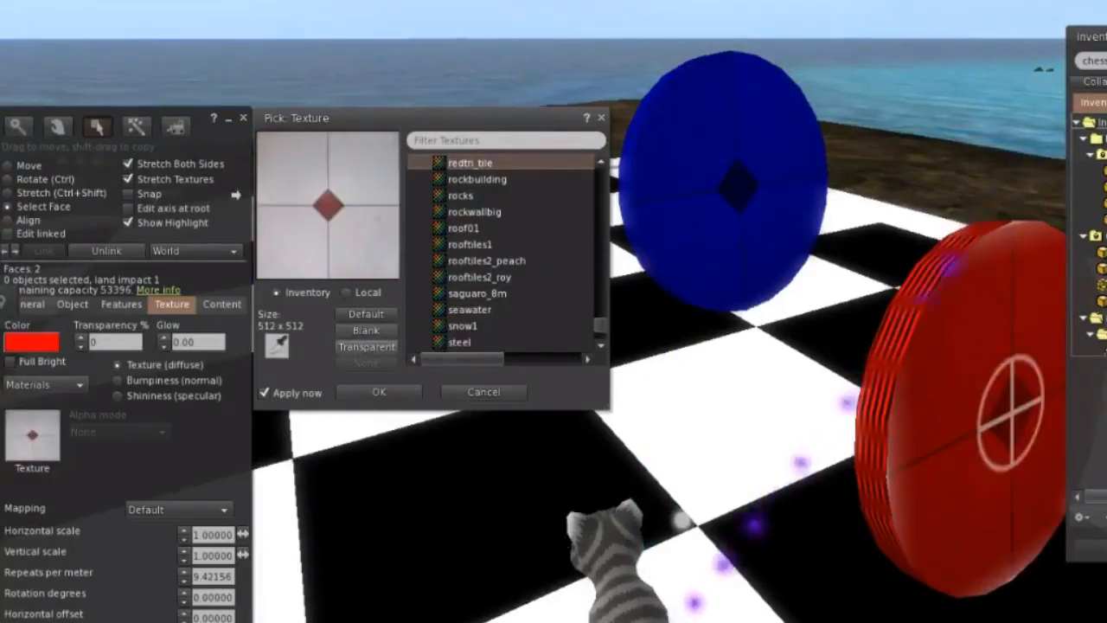
left_click(379, 392)
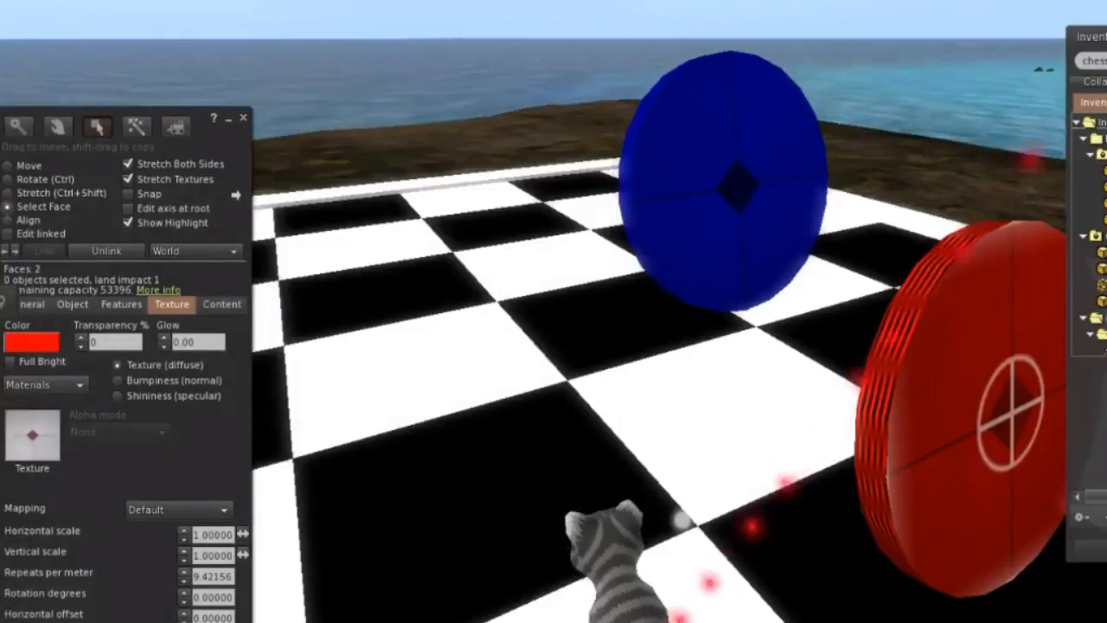
Name the red disc "Red checker" and the blue disc "blue checker".
left_click(33, 305)
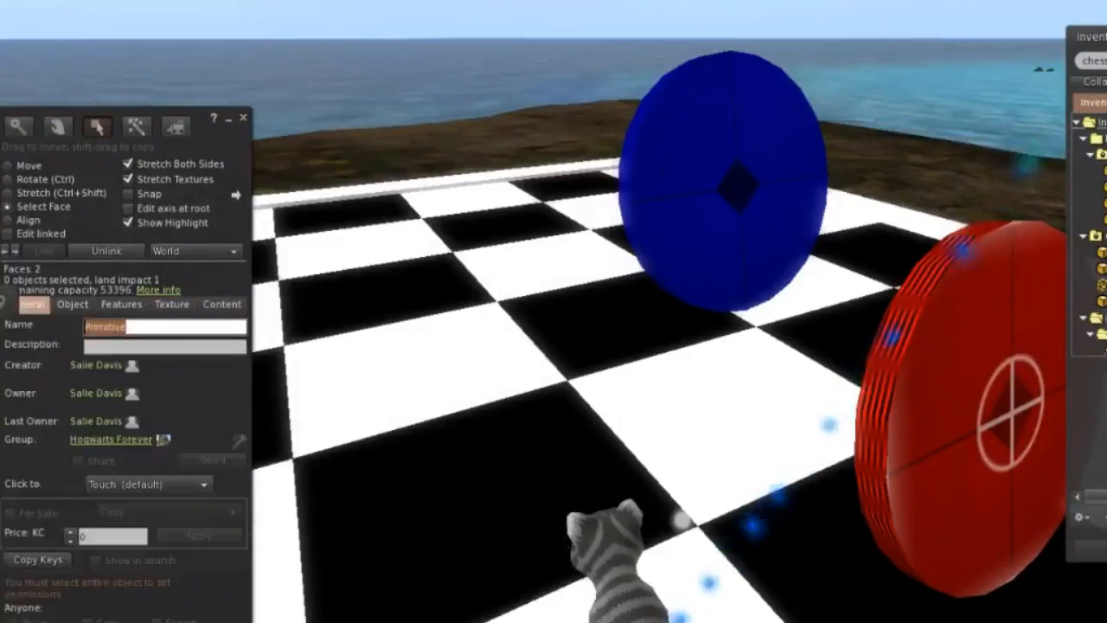
type("Red check")
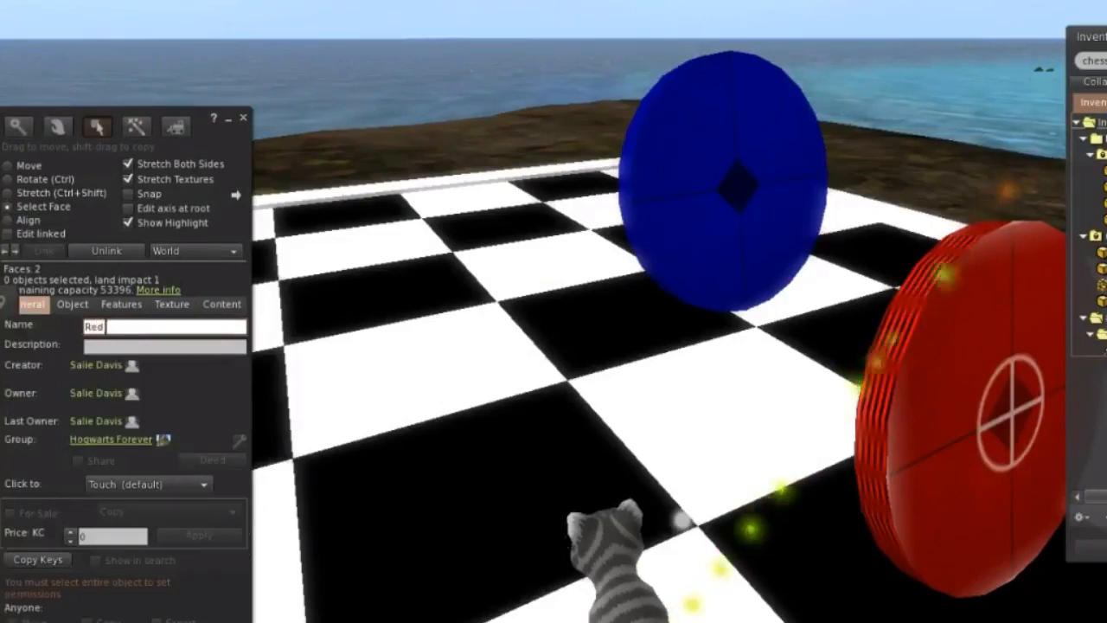
type("er")
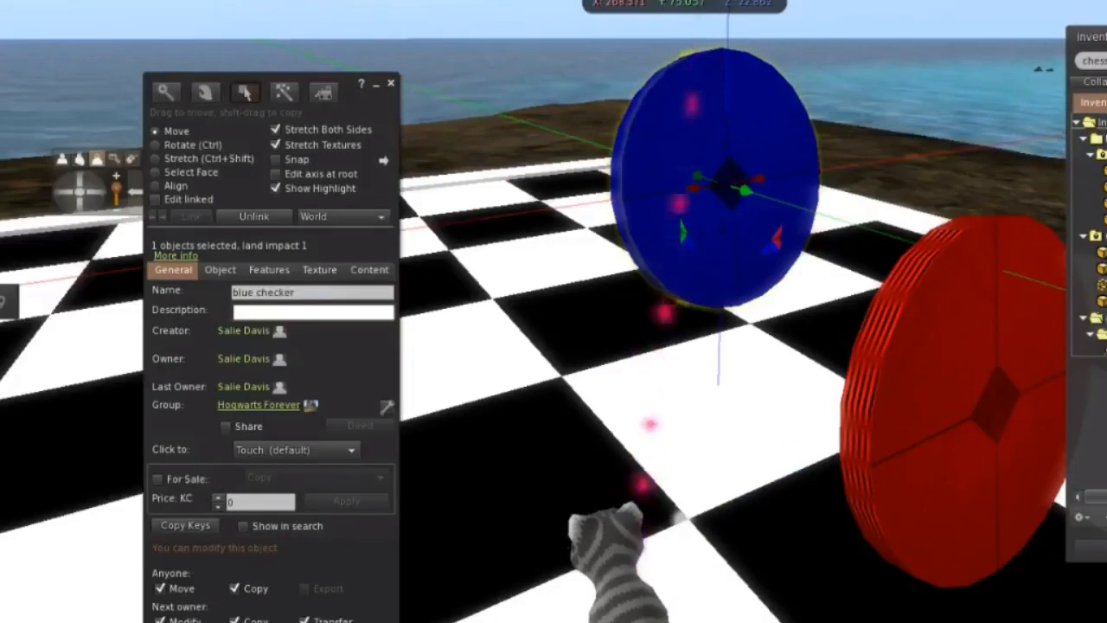
left_click(391, 83)
Take a copy of the blue checker into the inventory.
right_click(683, 132)
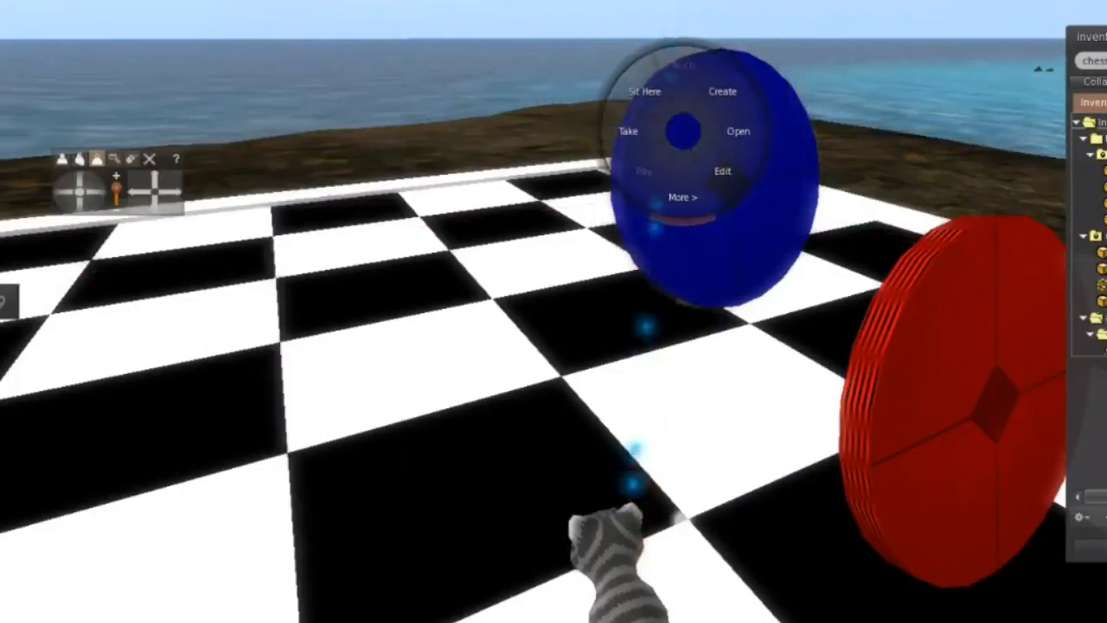
left_click(742, 190)
right_click(721, 170)
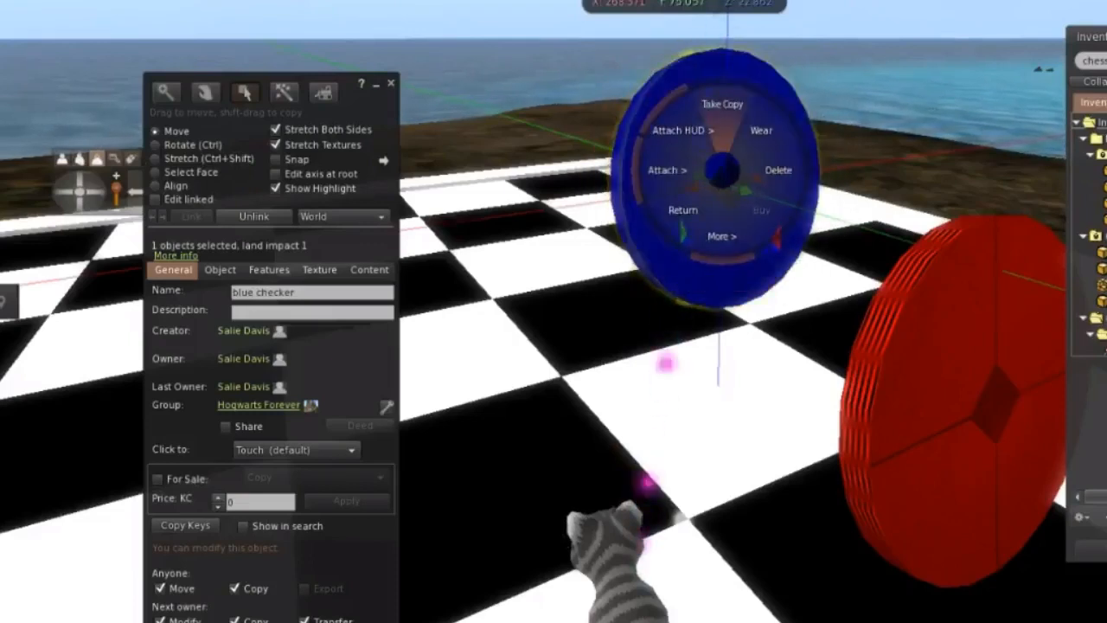
left_click(722, 105)
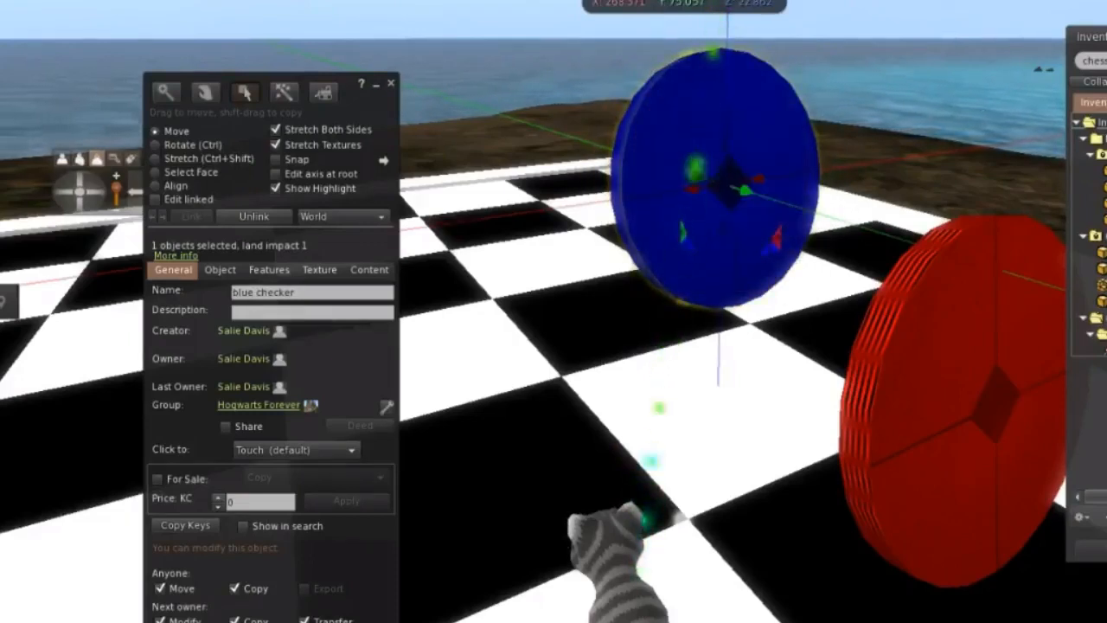
key("Escape")
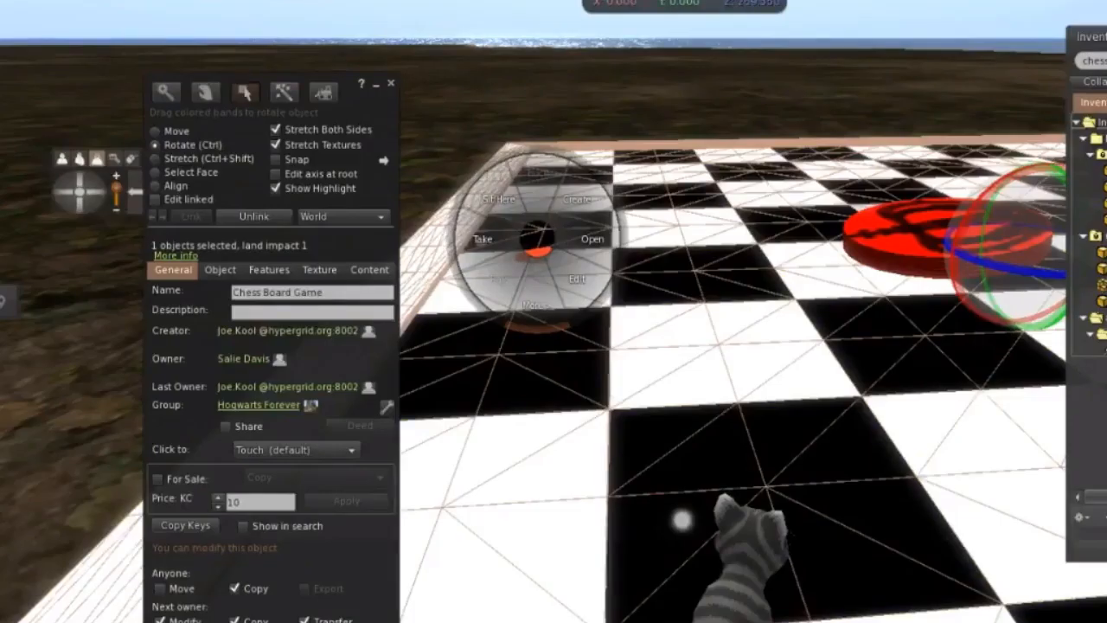
Stop editing the chessboard and walk across it to examine the tops and striped rims of both checkers.
key("Escape")
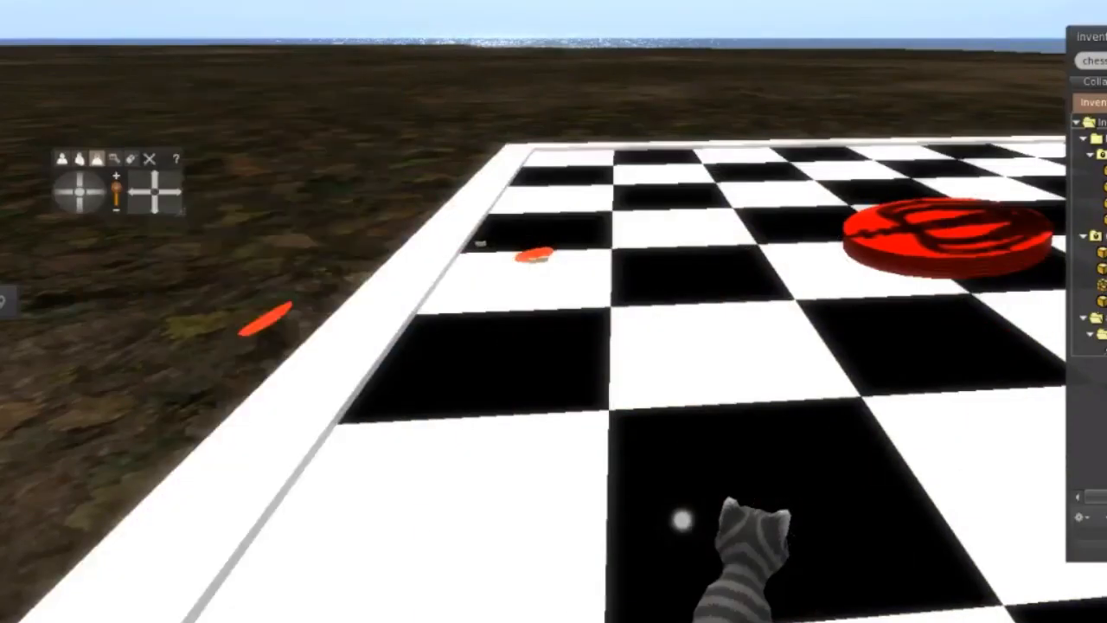
key("Right")
key("Up")
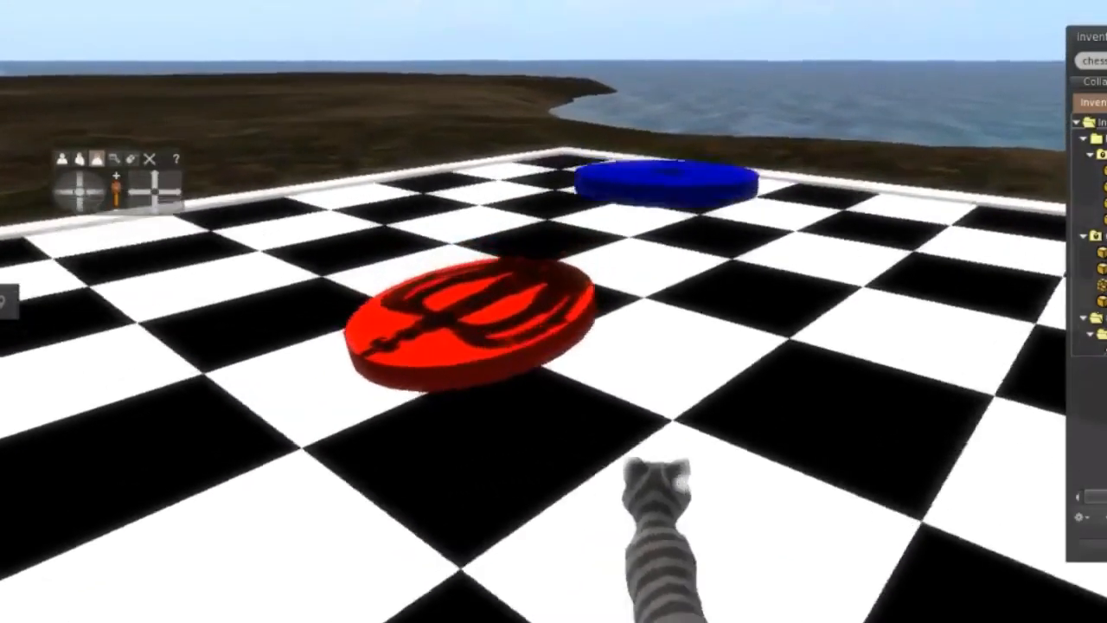
key("Up")
key("Up")
key("Right")
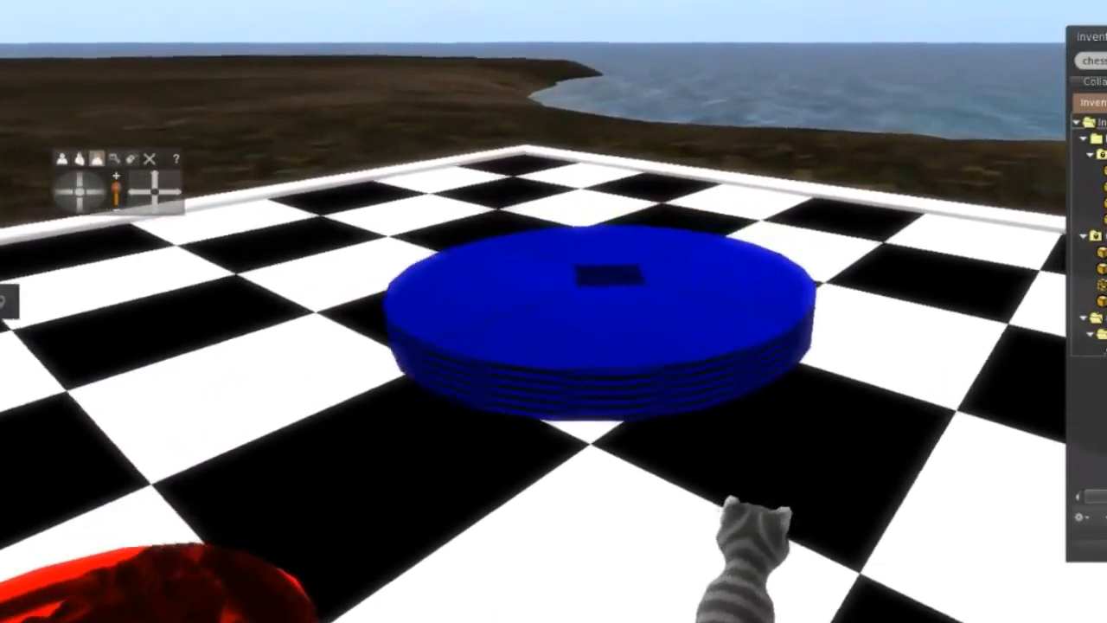
key("Left")
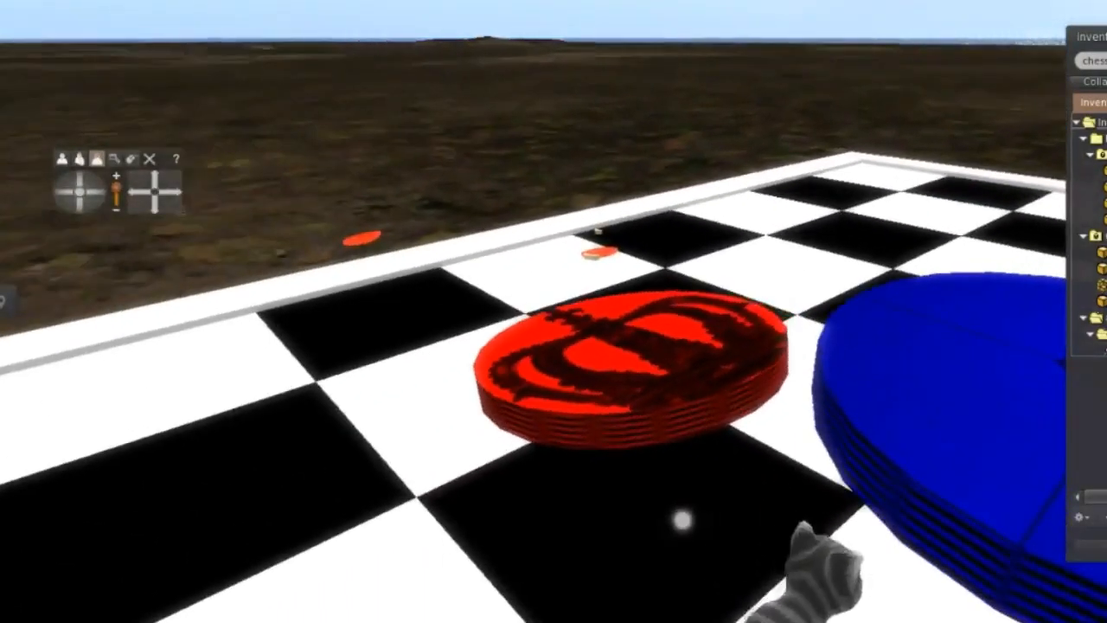